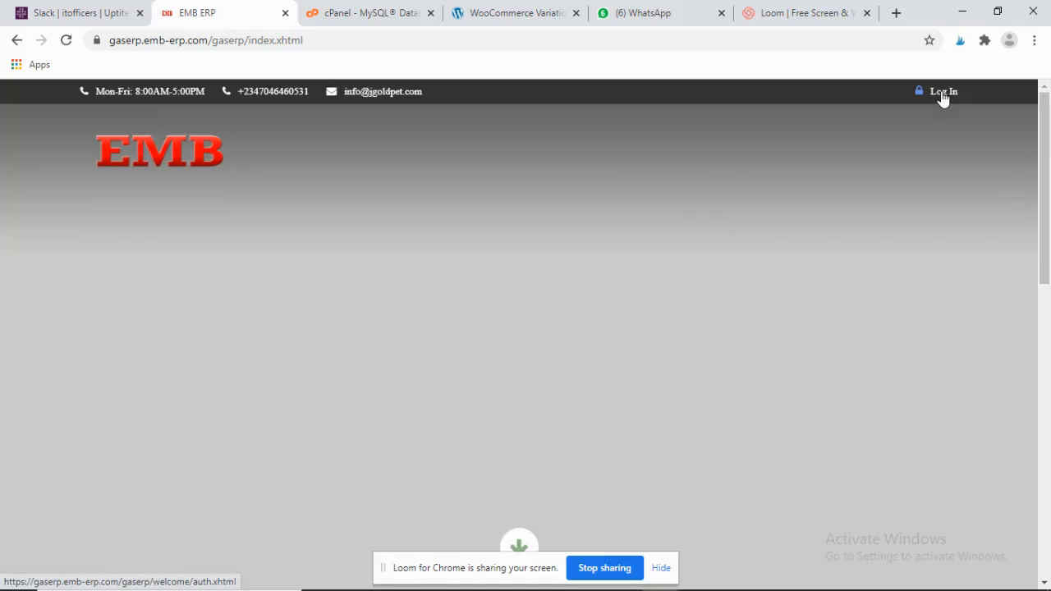
- Sign in to EMB ERP using the saved username suggestion and the account password
{"action": "left_click", "coordinate": [943, 93]}
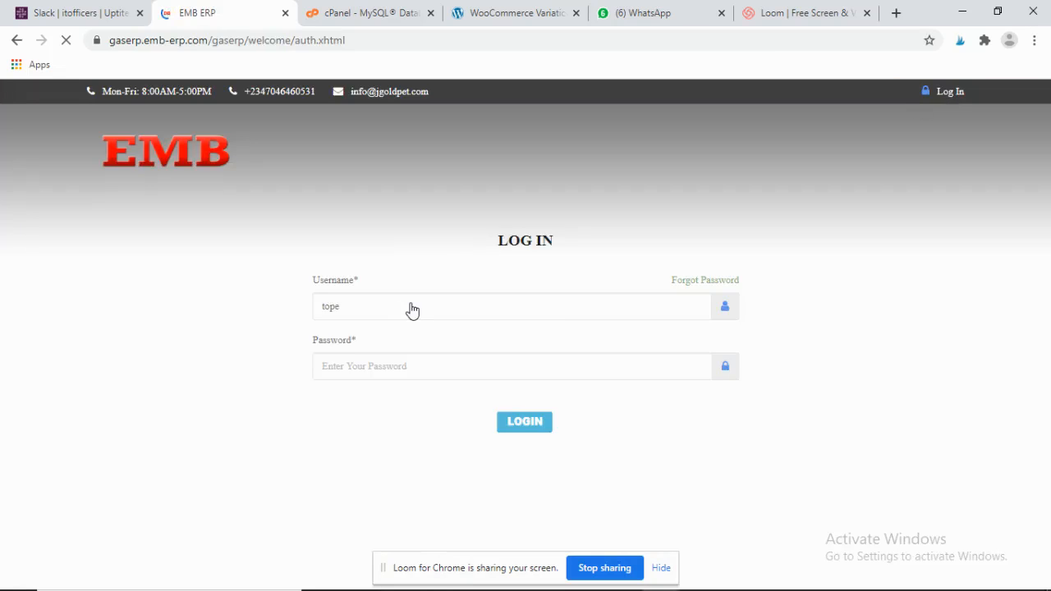
{"action": "left_click", "coordinate": [412, 305]}
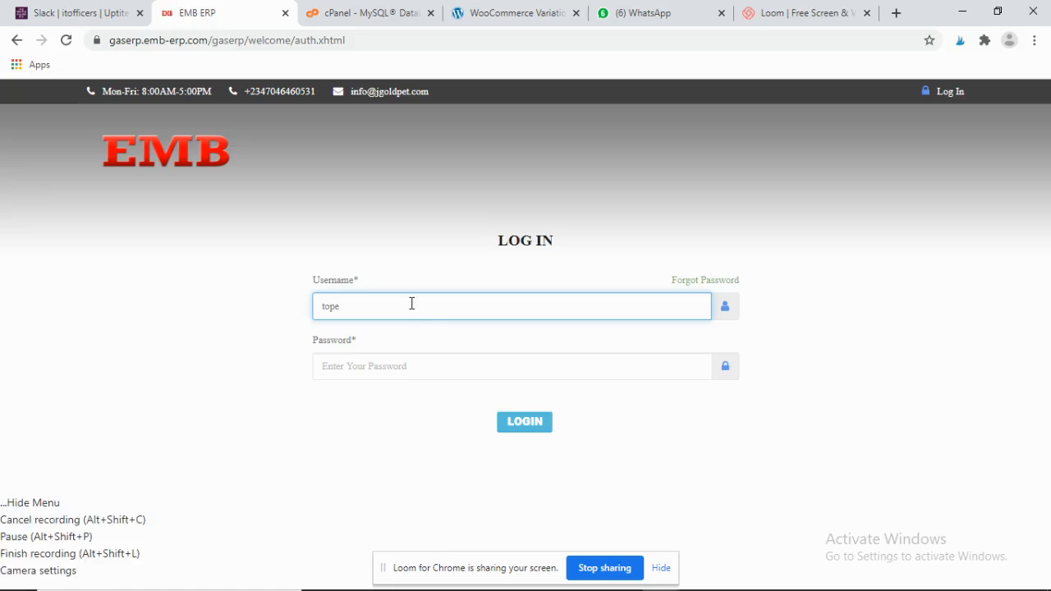
{"action": "key", "text": "BackSpace"}
{"action": "key", "text": "BackSpace"}
{"action": "key", "text": "BackSpace"}
{"action": "key", "text": "BackSpace"}
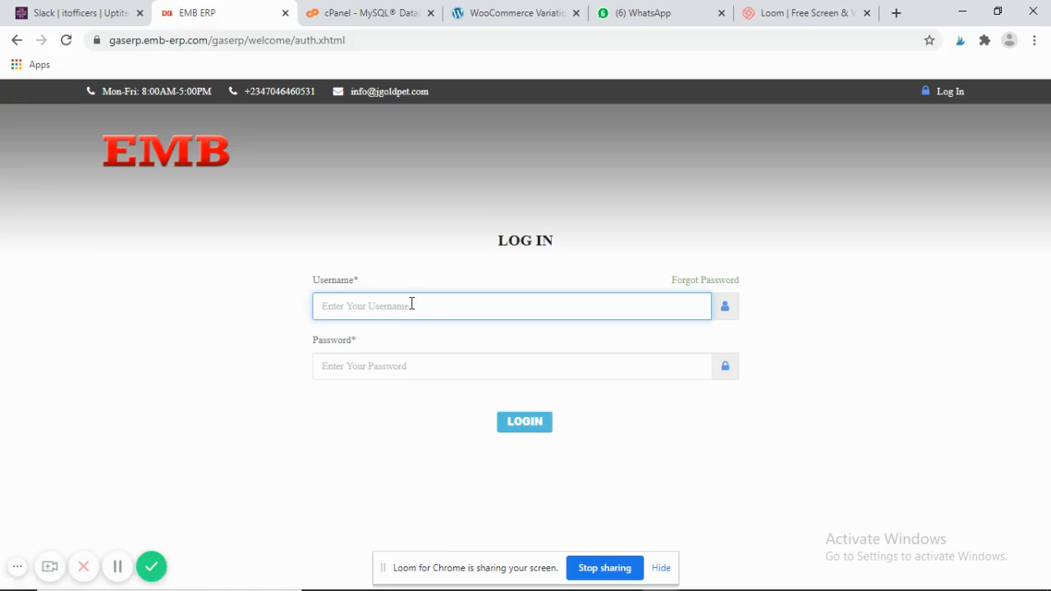
{"action": "type", "text": "Betrand"}
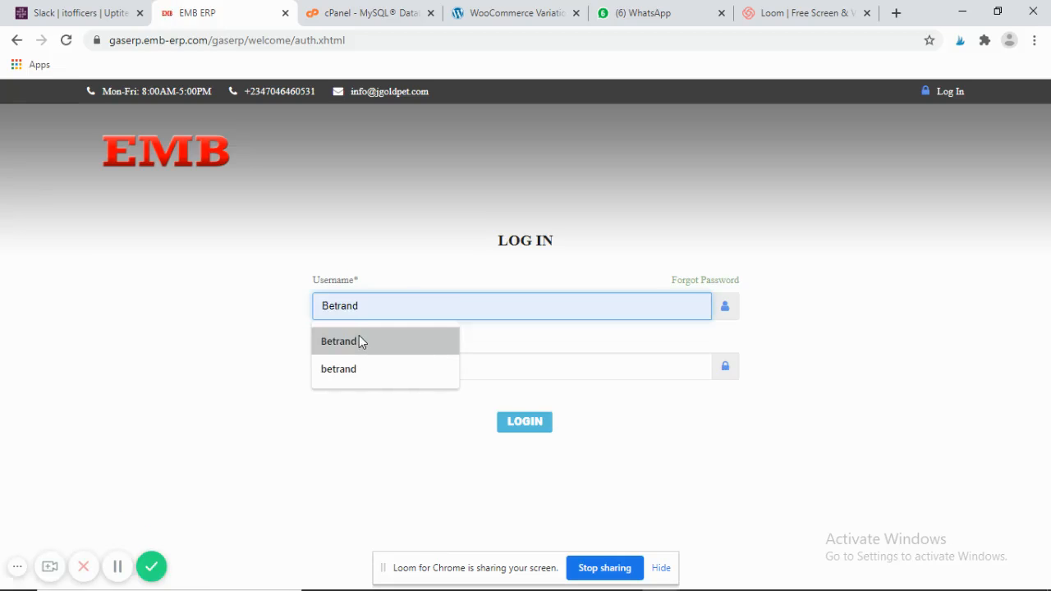
{"action": "left_click", "coordinate": [359, 338]}
{"action": "left_click", "coordinate": [354, 365]}
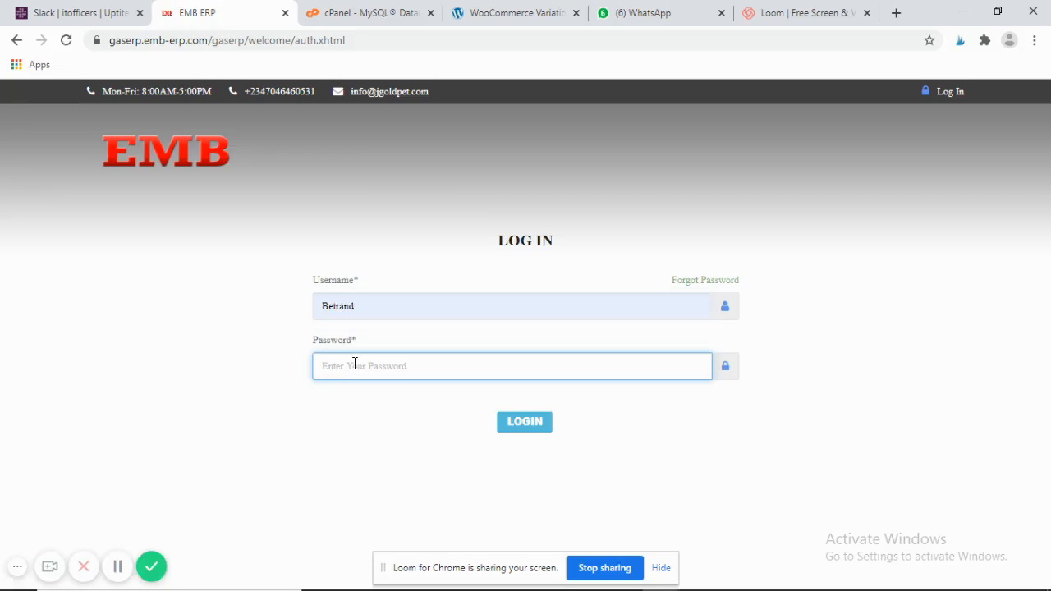
{"action": "type", "text": "*"}
{"action": "left_click", "coordinate": [513, 423]}
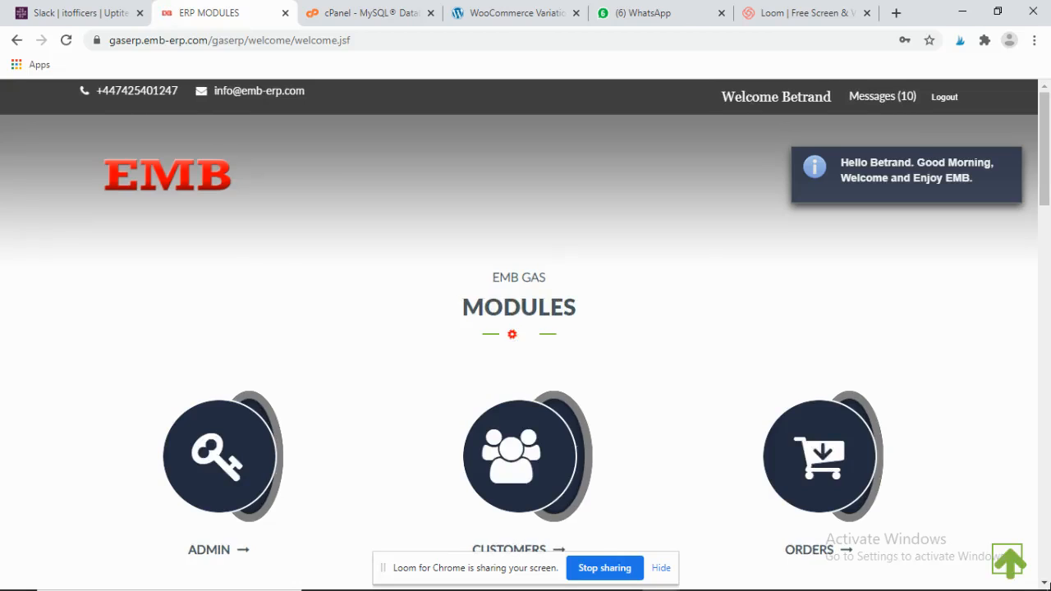
- Scroll down the modules page and open the ADMIN module to show System Users
{"action": "left_click", "coordinate": [1049, 420]}
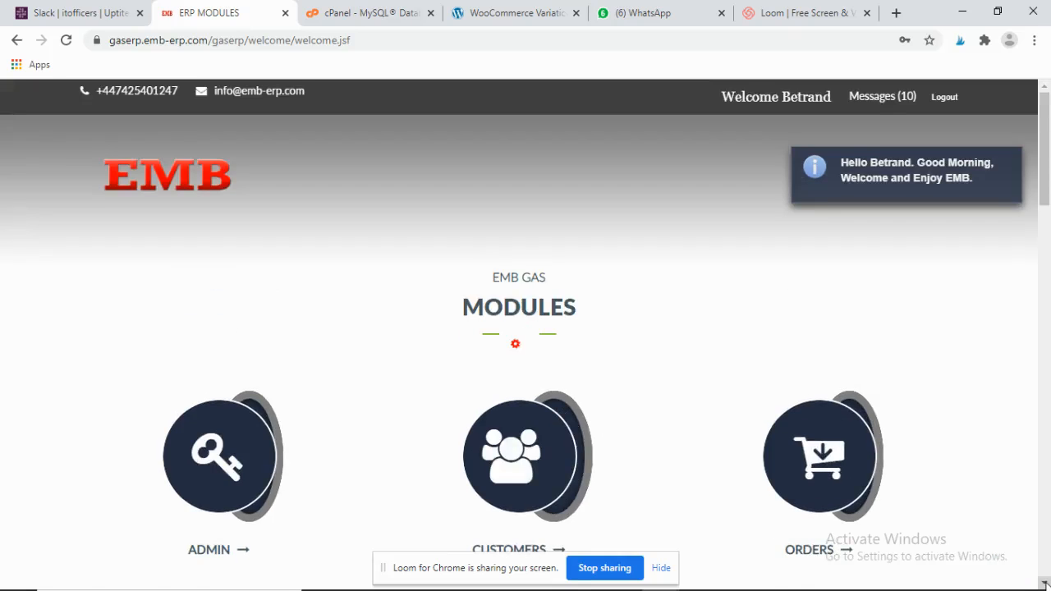
{"action": "scroll", "coordinate": [525, 335], "scroll_direction": "down", "scroll_amount": 1}
{"action": "scroll", "coordinate": [526, 335], "scroll_direction": "down", "scroll_amount": 3}
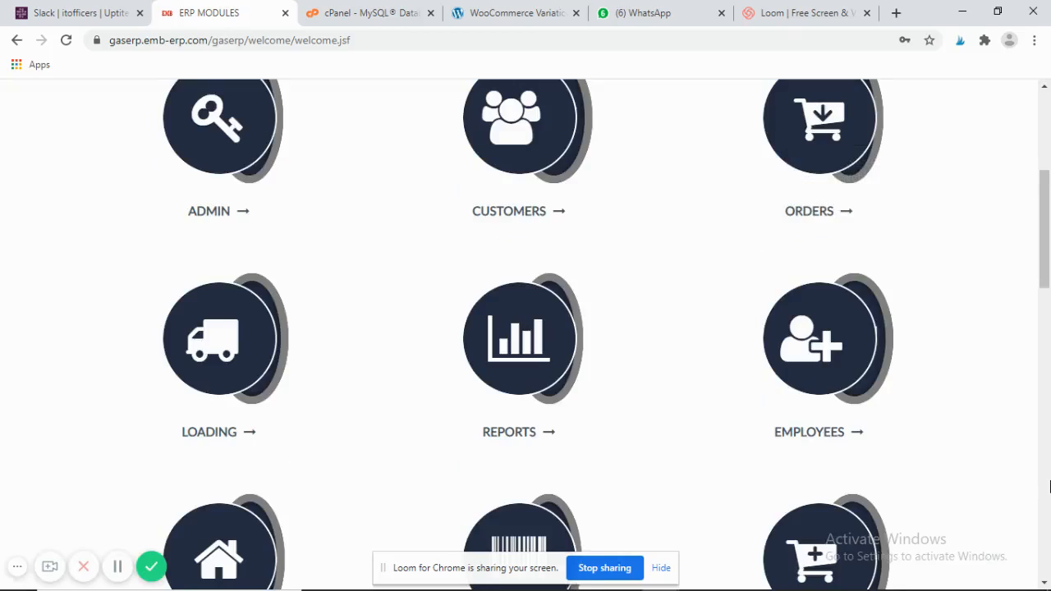
{"action": "left_click", "coordinate": [243, 129]}
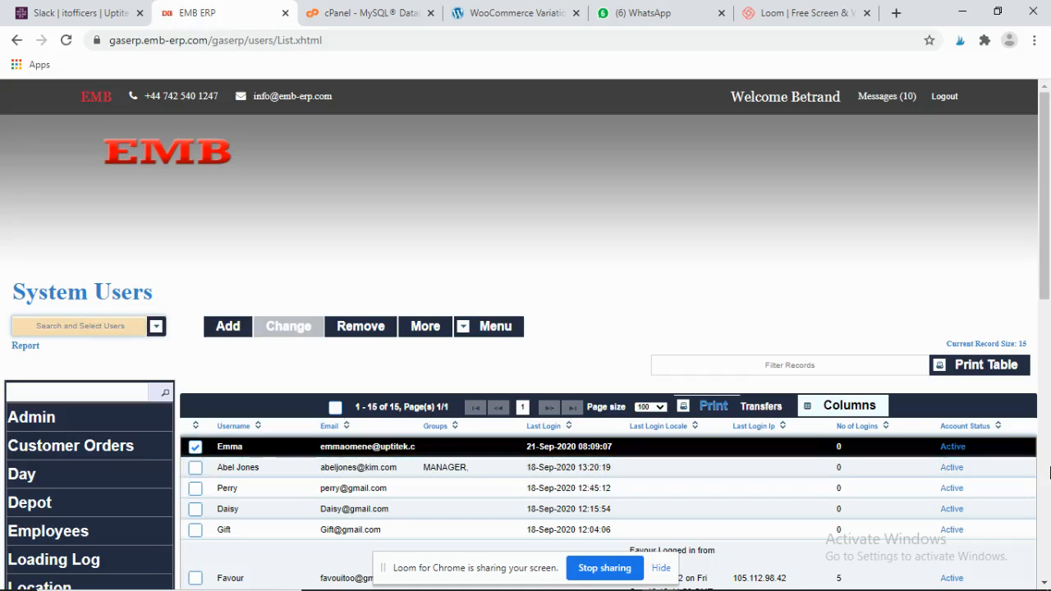
- Browse the System Users list, select a user row, then switch to the Business Locations list
{"action": "left_click", "coordinate": [1048, 449]}
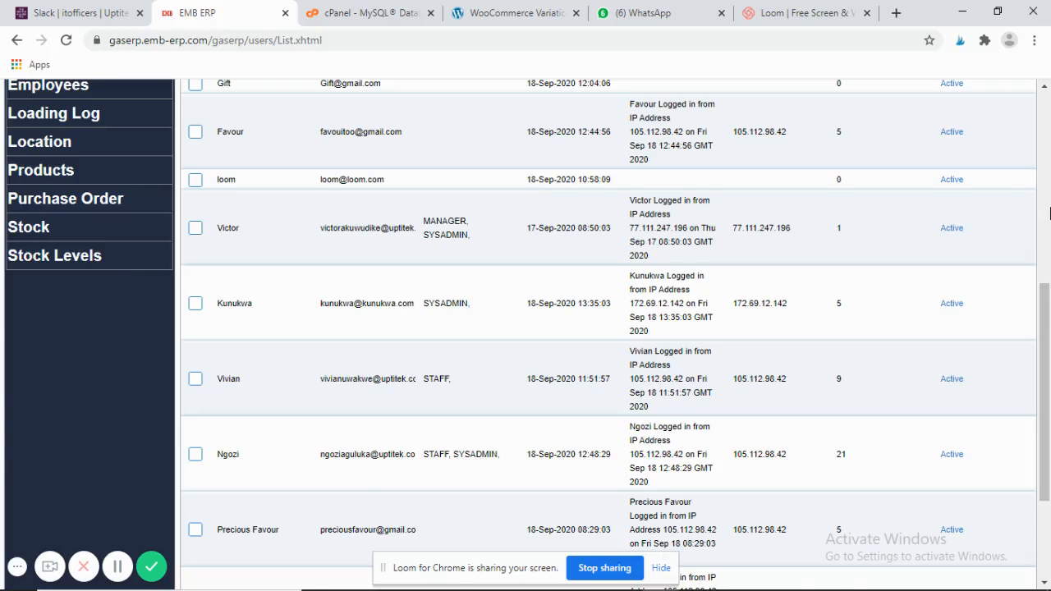
{"action": "left_click", "coordinate": [1048, 212]}
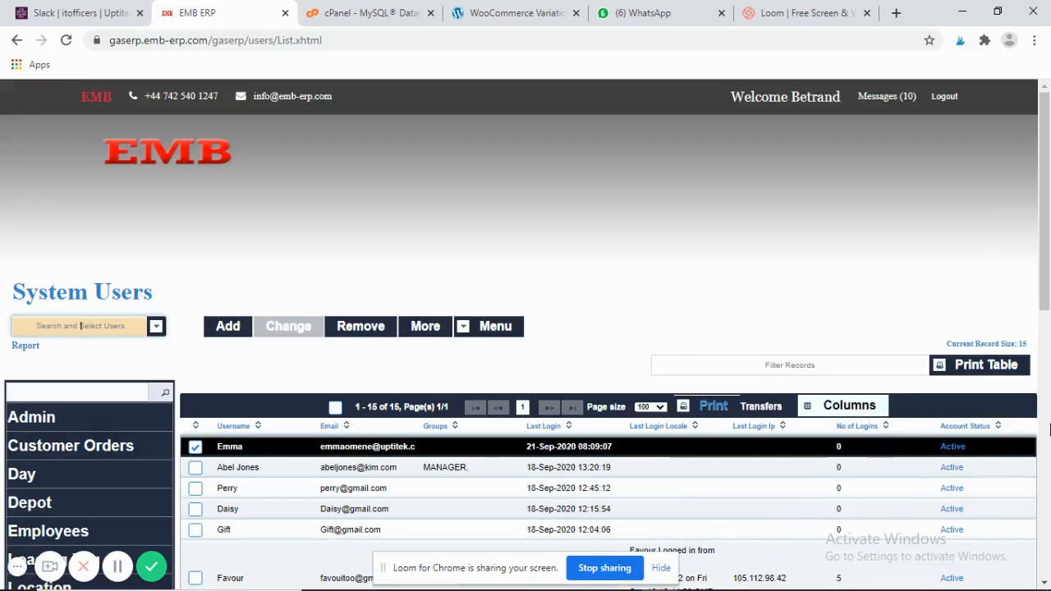
{"action": "scroll", "coordinate": [451, 395], "scroll_direction": "down", "scroll_amount": 5}
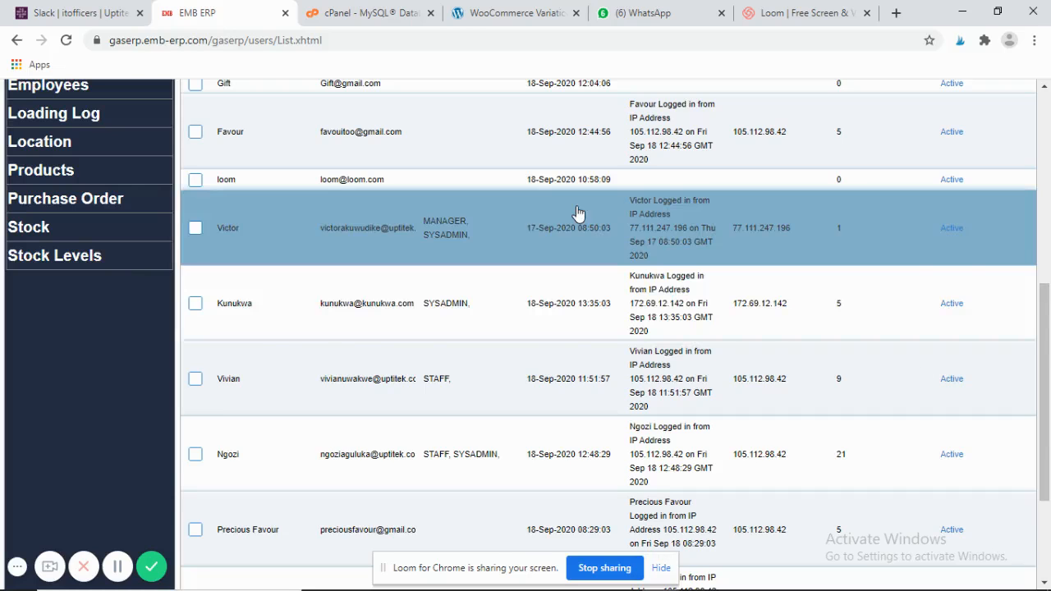
{"action": "left_click", "coordinate": [741, 303]}
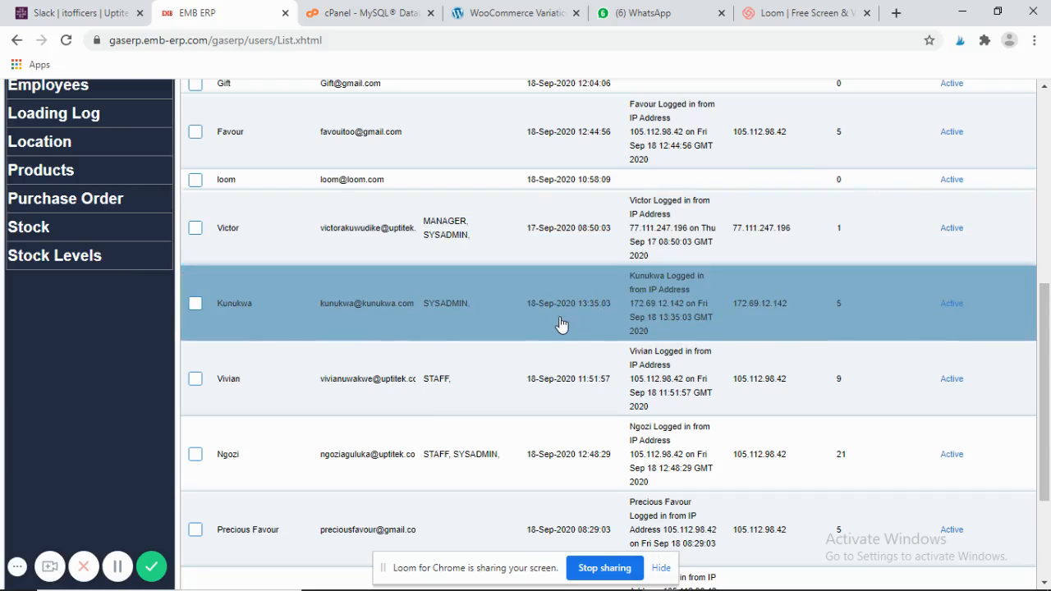
{"action": "left_click", "coordinate": [70, 146]}
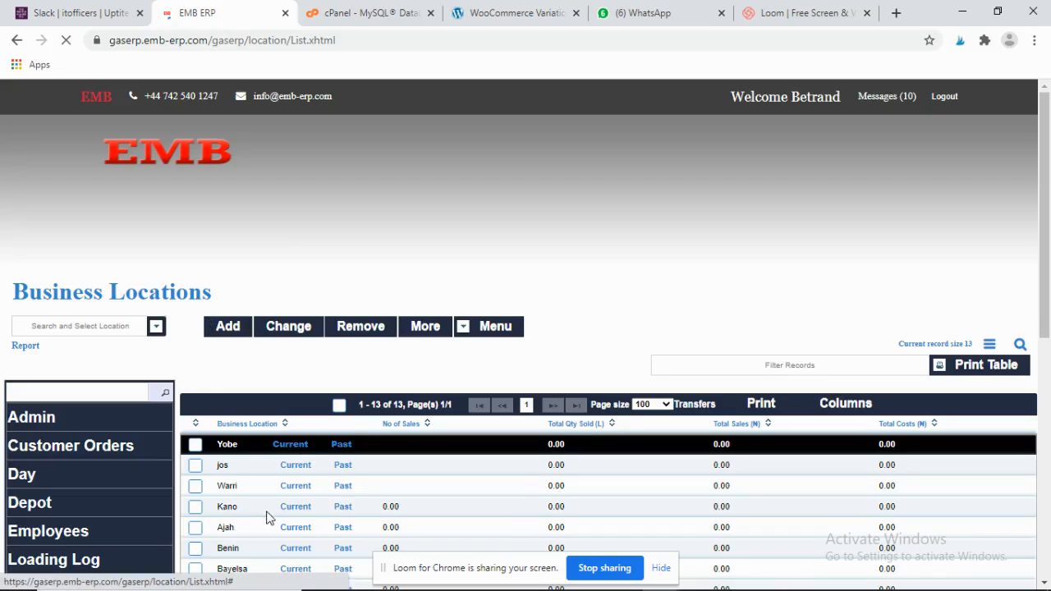
- Add and save a new business location named Edo, then go to the Employees list
{"action": "left_click", "coordinate": [227, 327]}
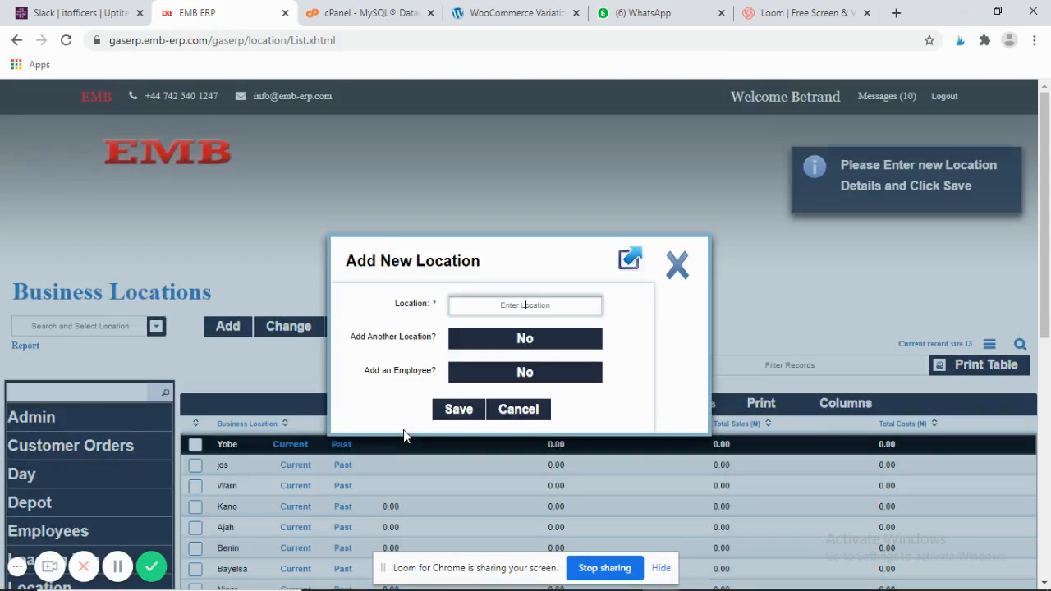
{"action": "type", "text": "Edo"}
{"action": "left_click", "coordinate": [460, 411]}
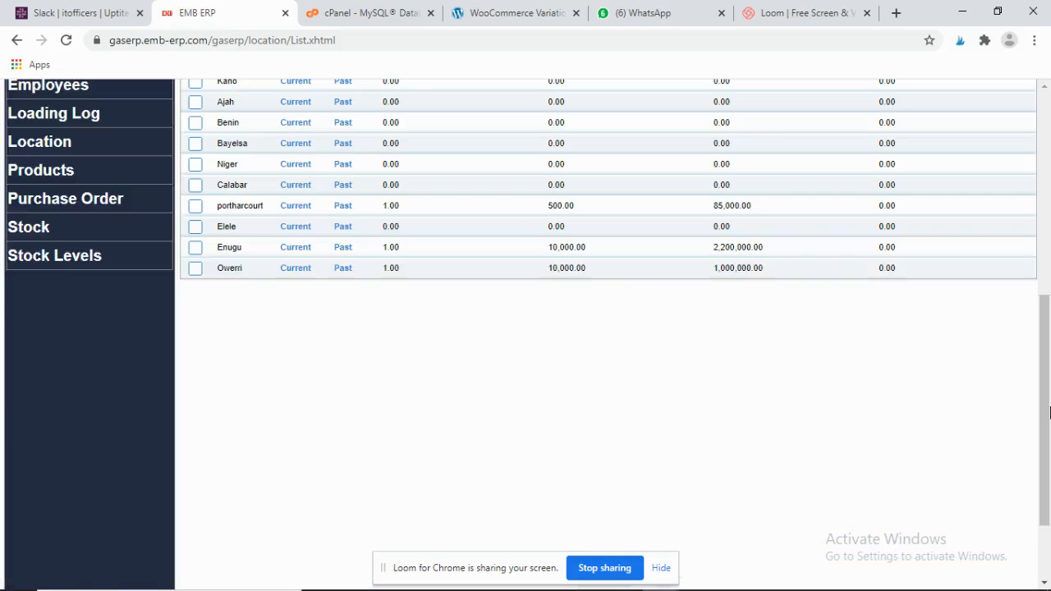
{"action": "left_click", "coordinate": [1047, 407]}
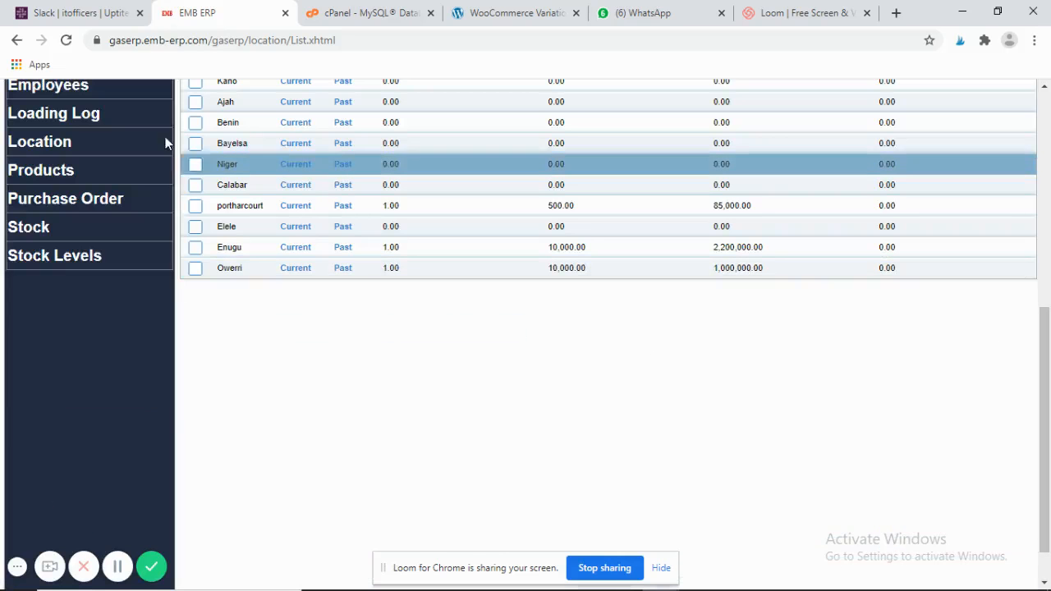
{"action": "left_click", "coordinate": [104, 100]}
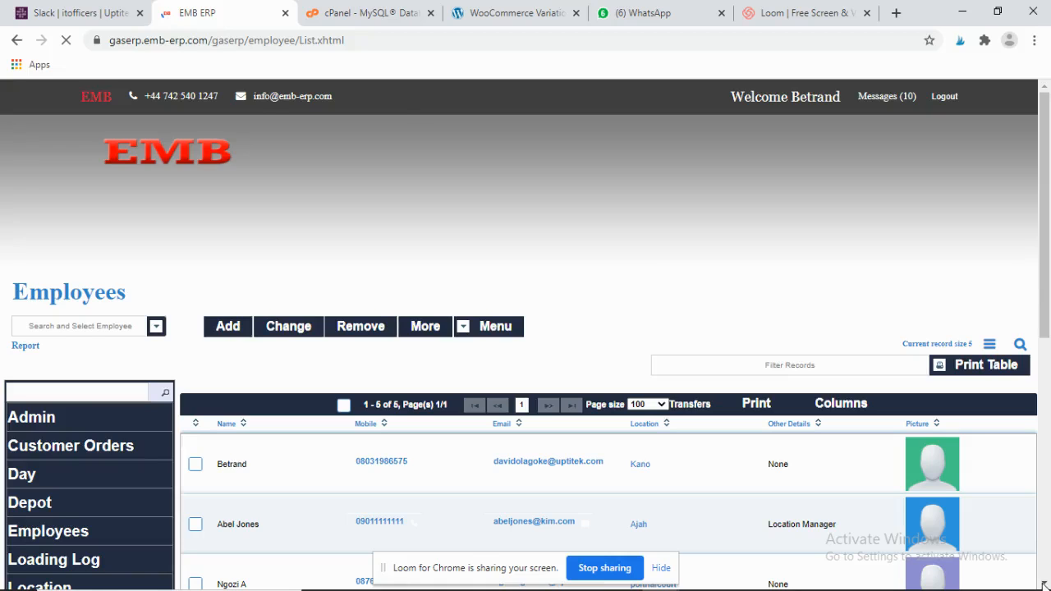
- Start a new employee and fill the name, mobile number and e-mail from saved suggestions
{"action": "scroll", "coordinate": [399, 476], "scroll_direction": "down", "scroll_amount": 2}
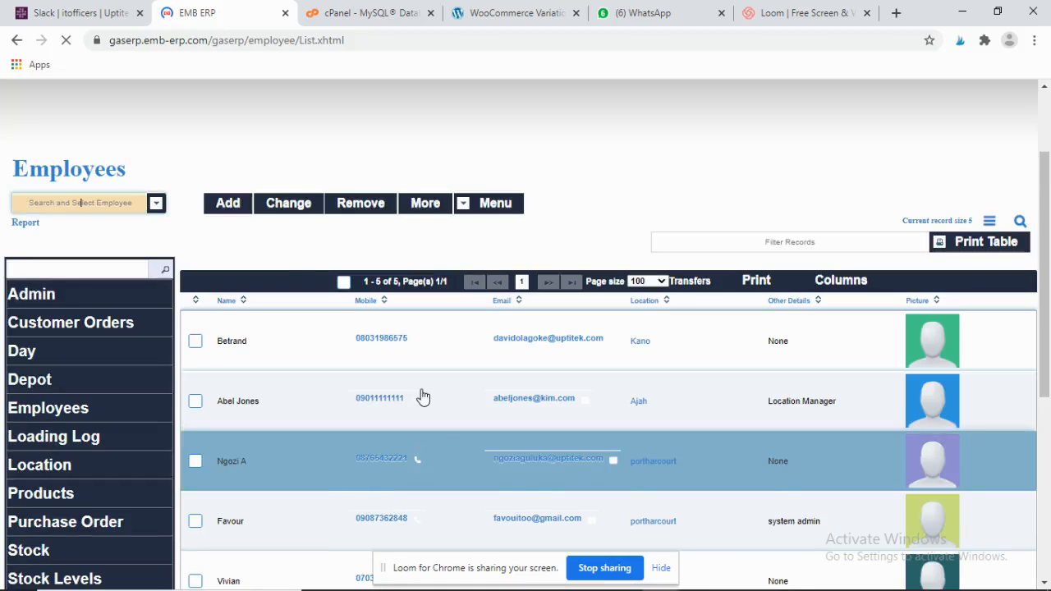
{"action": "left_click", "coordinate": [228, 204]}
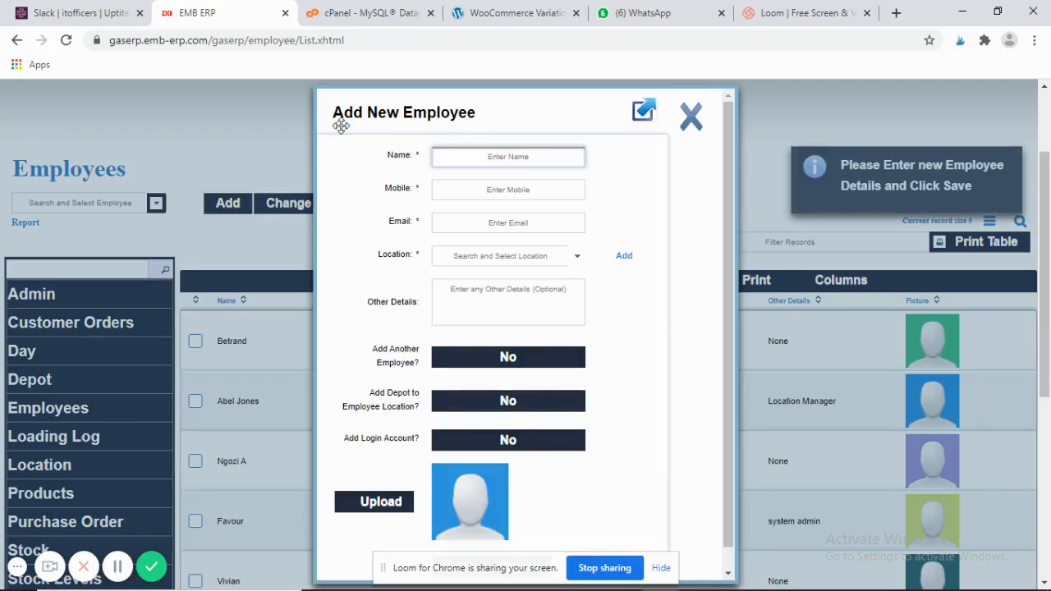
{"action": "left_click", "coordinate": [509, 157]}
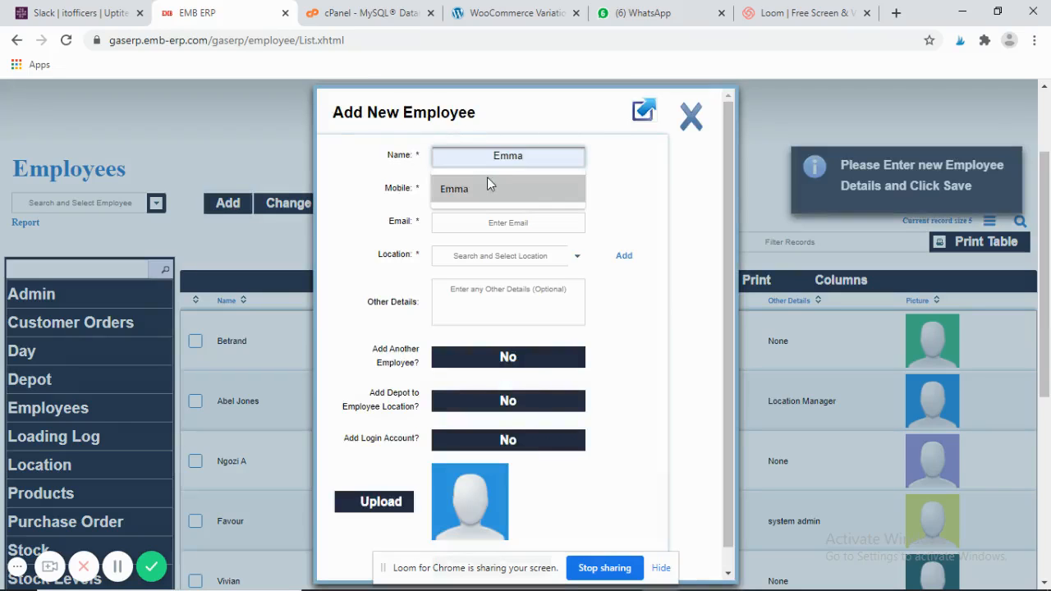
{"action": "left_click", "coordinate": [483, 179]}
{"action": "left_click", "coordinate": [485, 191]}
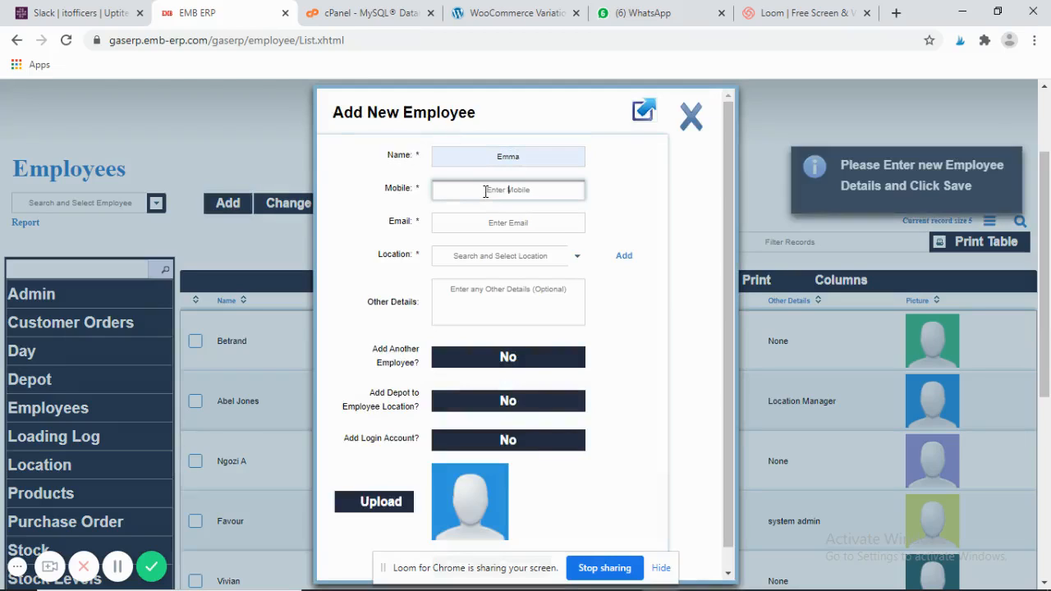
{"action": "left_click", "coordinate": [491, 187]}
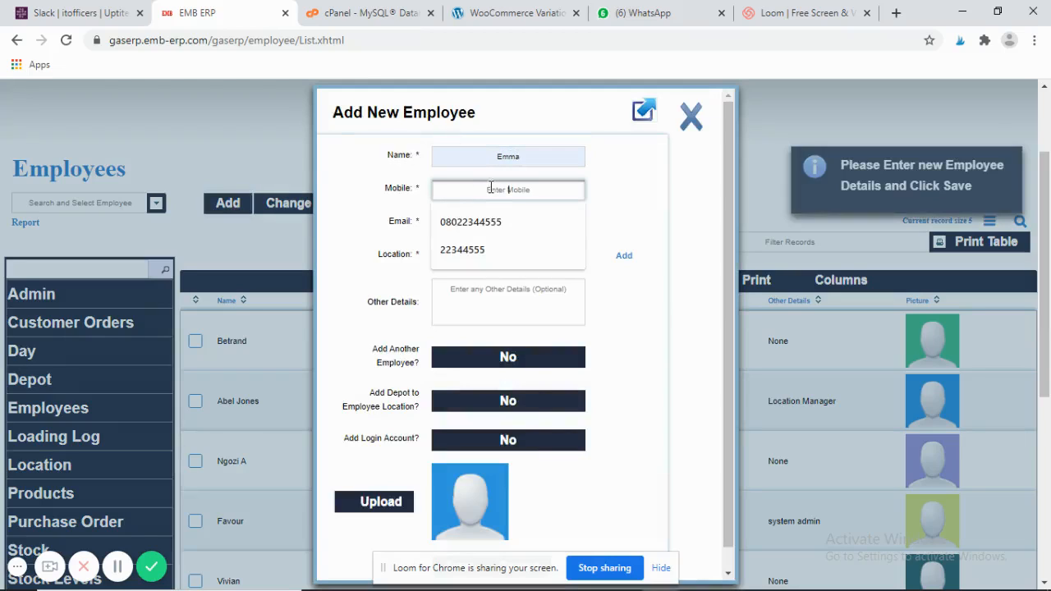
{"action": "left_click", "coordinate": [479, 227]}
{"action": "left_click", "coordinate": [478, 226]}
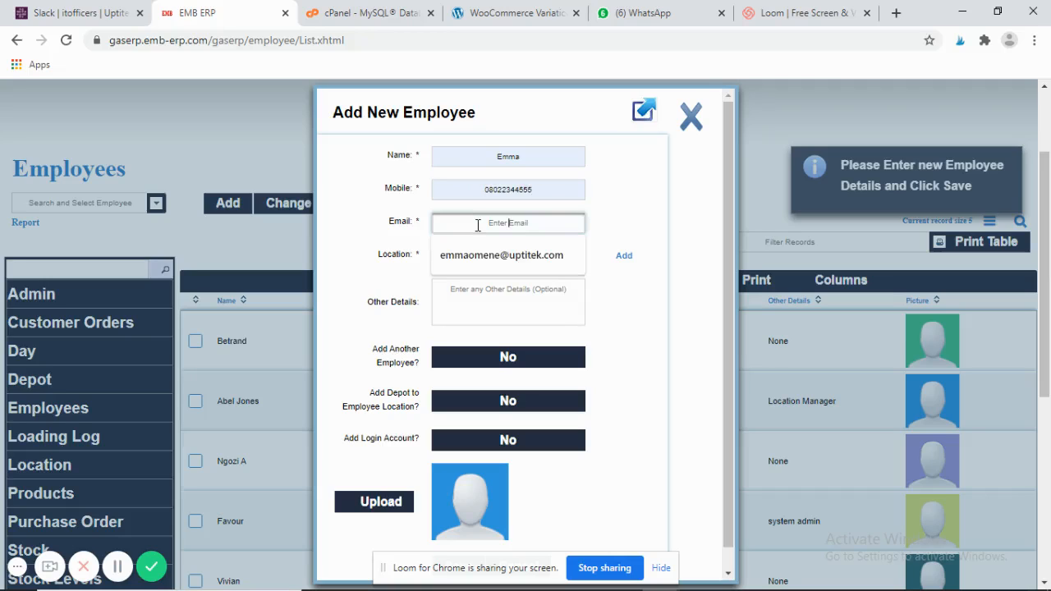
{"action": "left_click", "coordinate": [475, 246]}
{"action": "left_click", "coordinate": [496, 228]}
{"action": "left_click", "coordinate": [488, 246]}
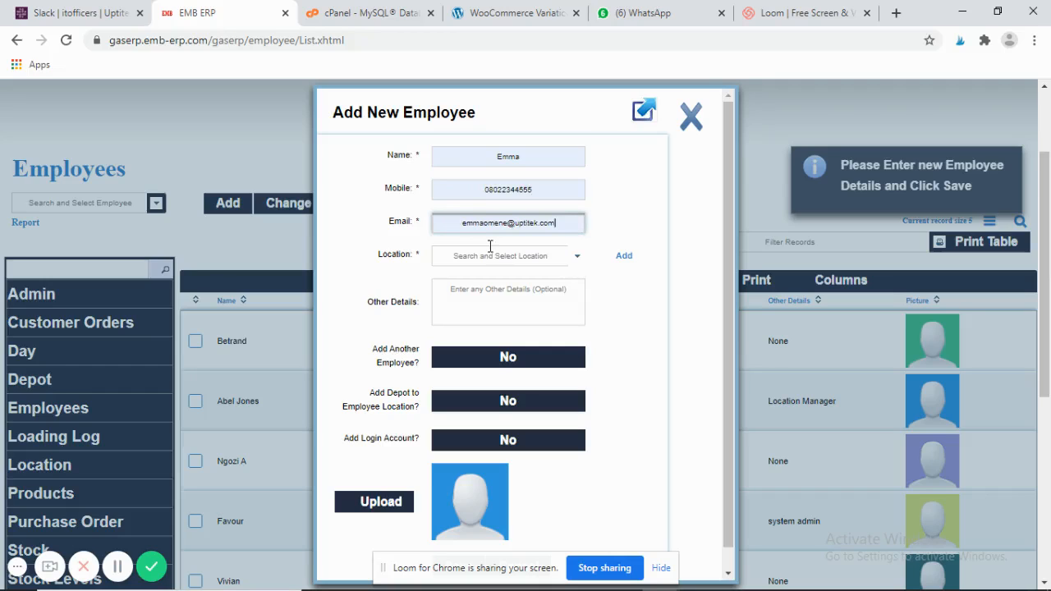
- Set the employee's location to Edo, other details to Manager, and Add Login Account to Yes
{"action": "left_click", "coordinate": [577, 259]}
{"action": "left_click", "coordinate": [577, 260]}
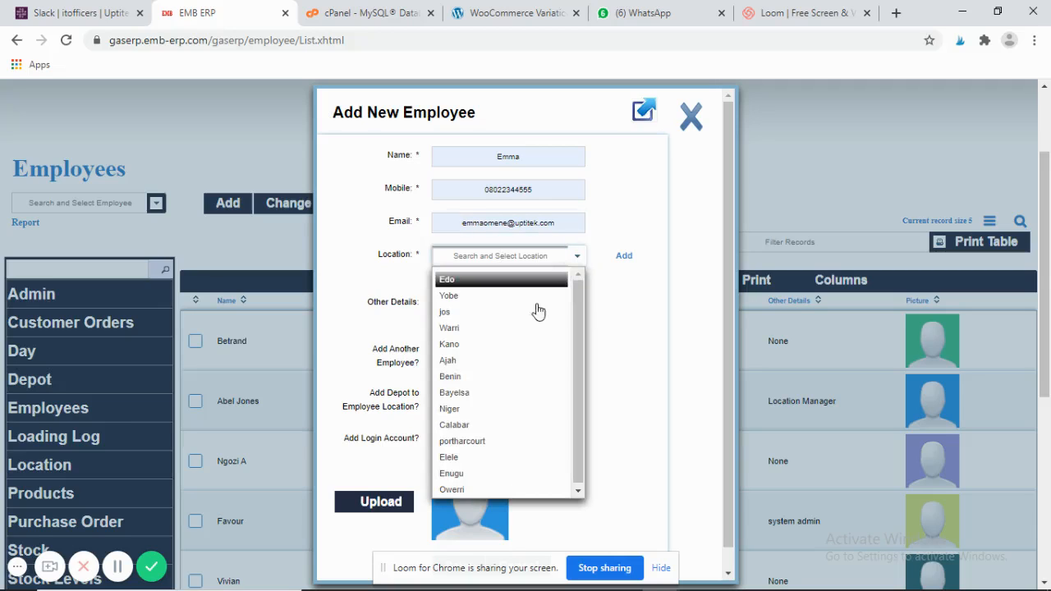
{"action": "left_click", "coordinate": [476, 280]}
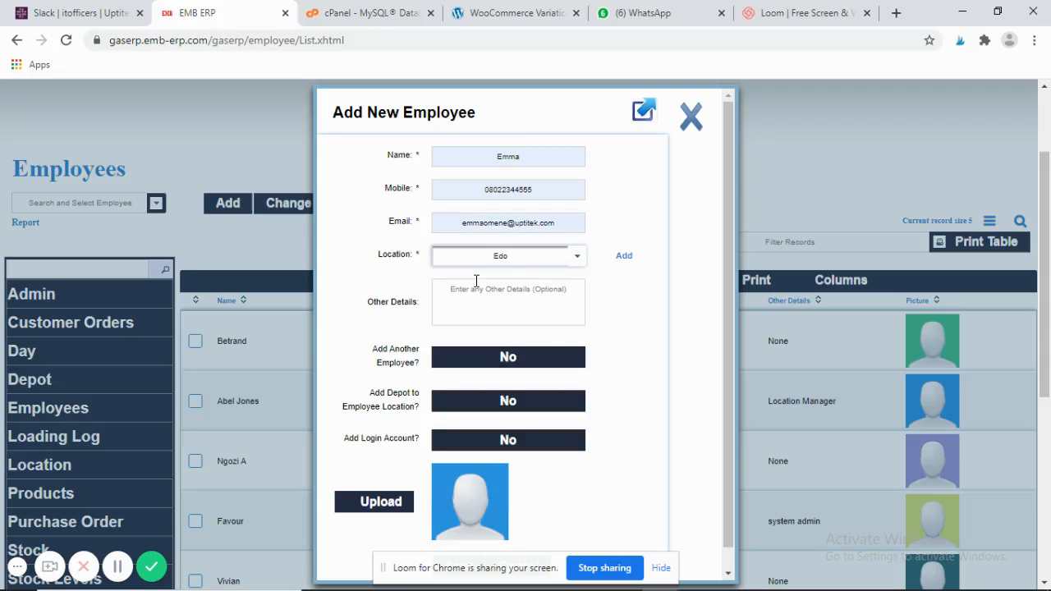
{"action": "left_click", "coordinate": [484, 291]}
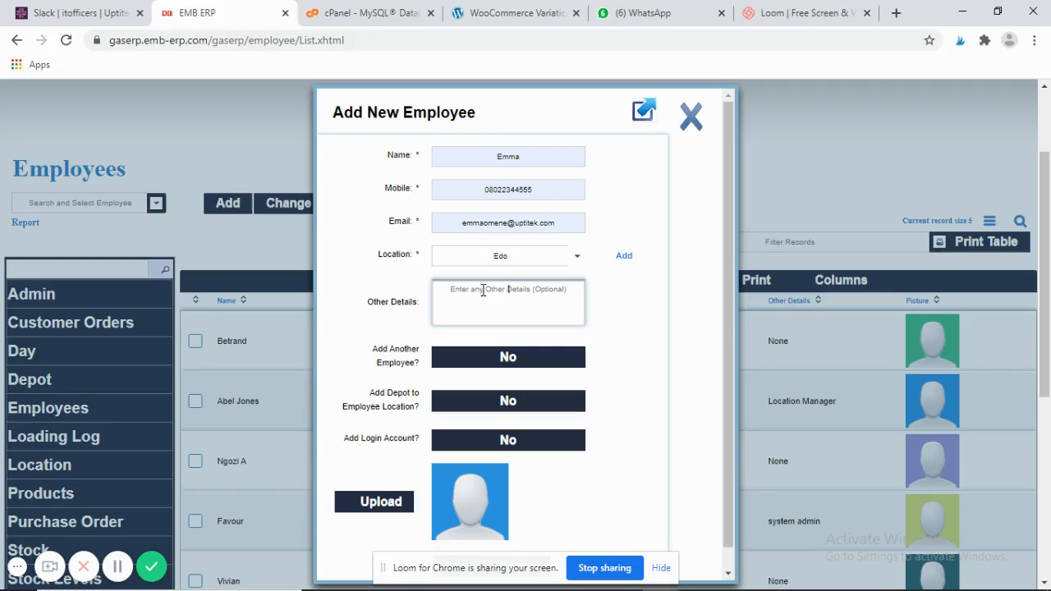
{"action": "type", "text": "M"}
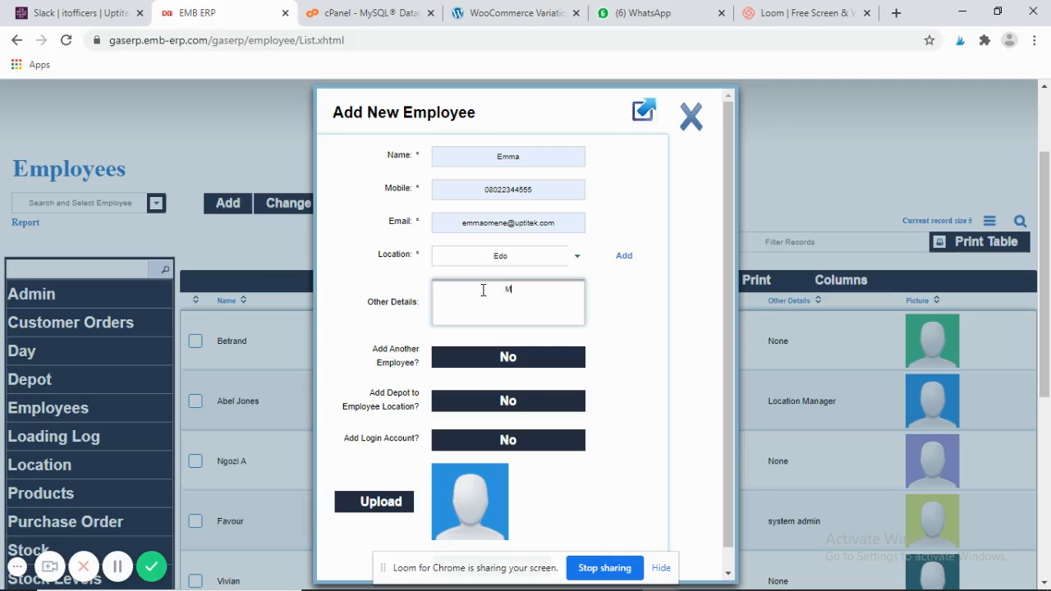
{"action": "type", "text": "anager"}
{"action": "left_click", "coordinate": [506, 444]}
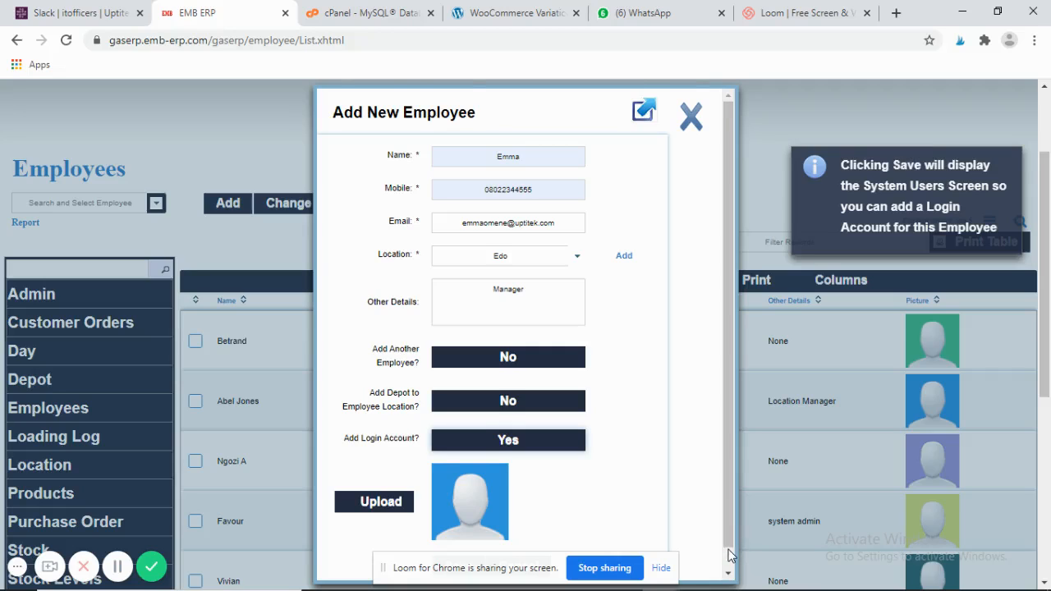
{"action": "scroll", "coordinate": [729, 553], "scroll_direction": "down", "scroll_amount": 1}
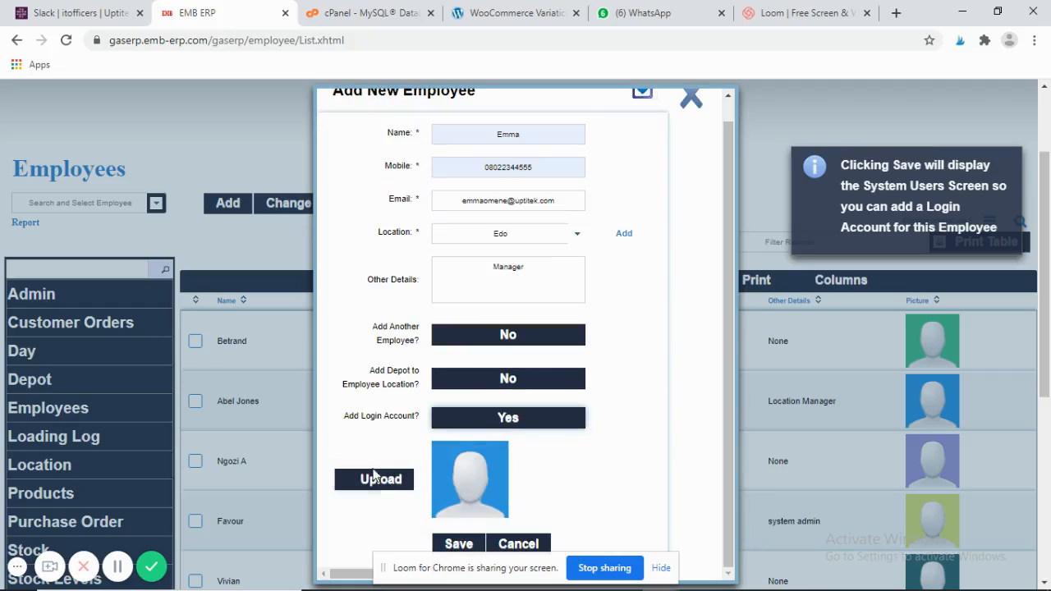
- Save the employee and register its account as Staff with Active status; it is rejected as existing
{"action": "left_click", "coordinate": [458, 544]}
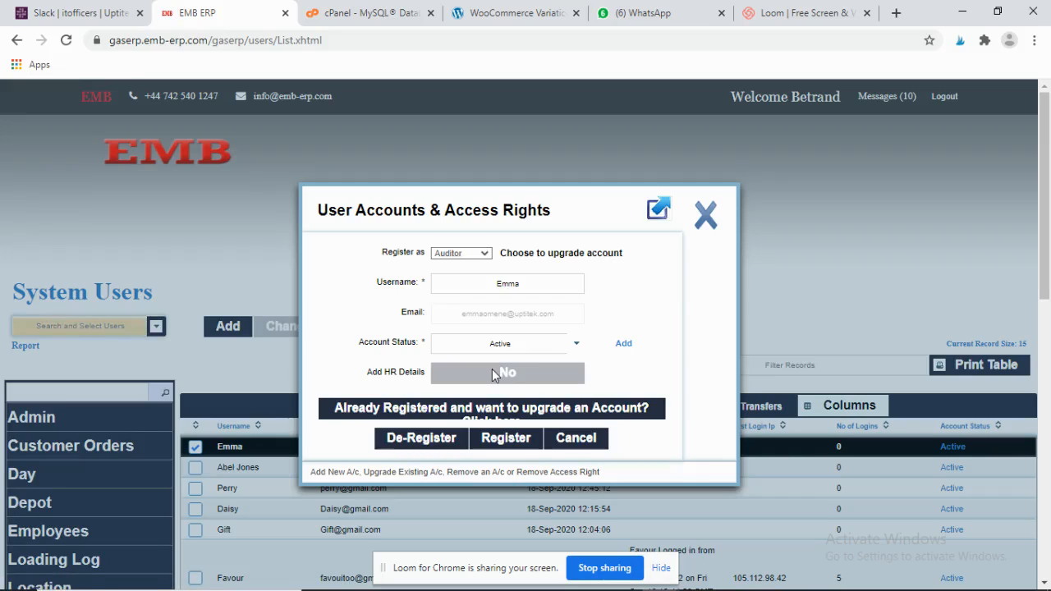
{"action": "left_click", "coordinate": [486, 256]}
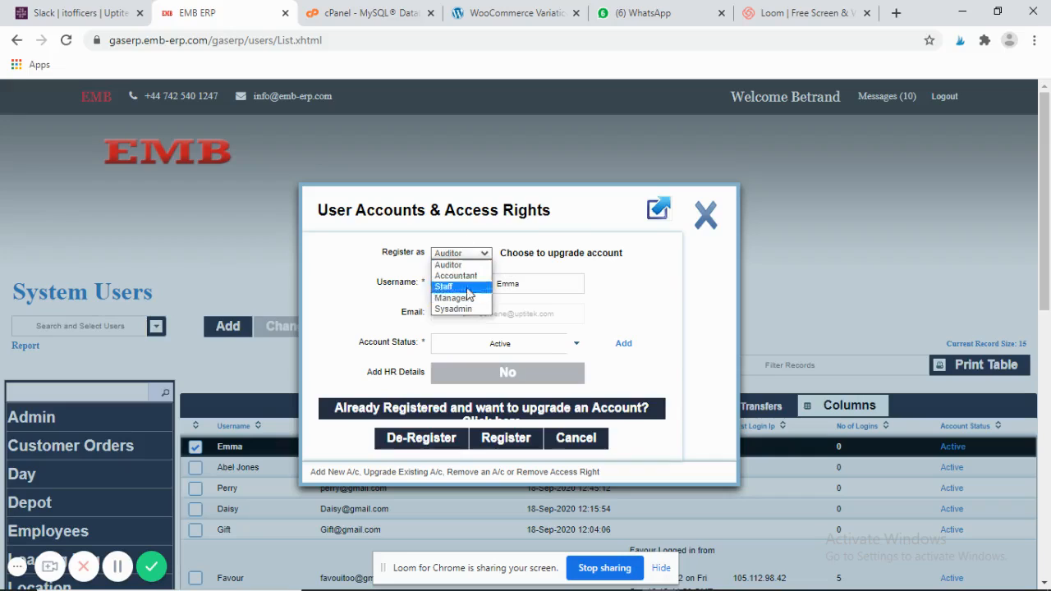
{"action": "left_click", "coordinate": [468, 287]}
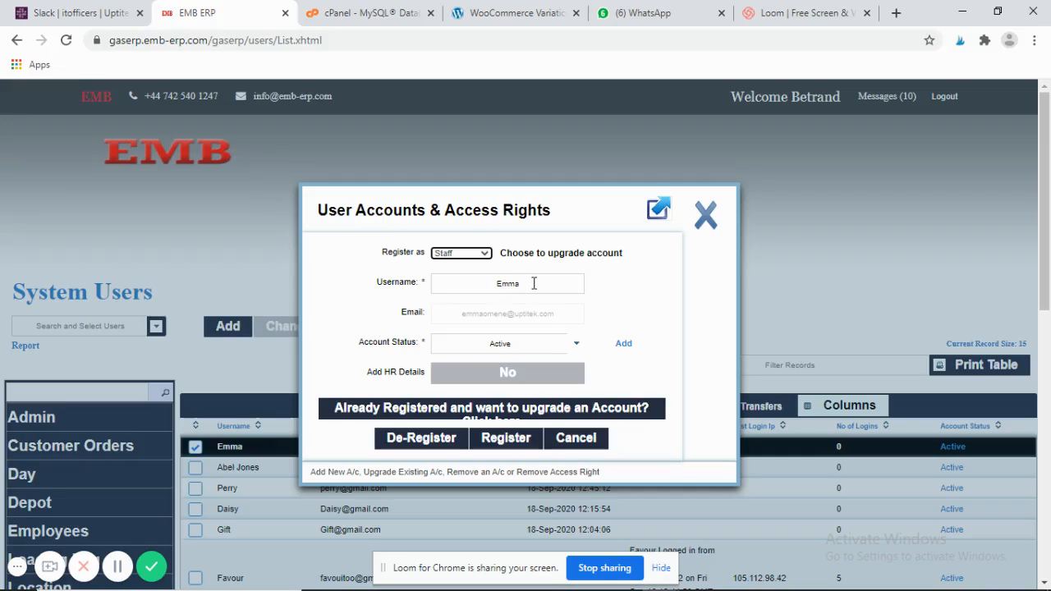
{"action": "left_click", "coordinate": [490, 321]}
{"action": "left_click", "coordinate": [572, 346]}
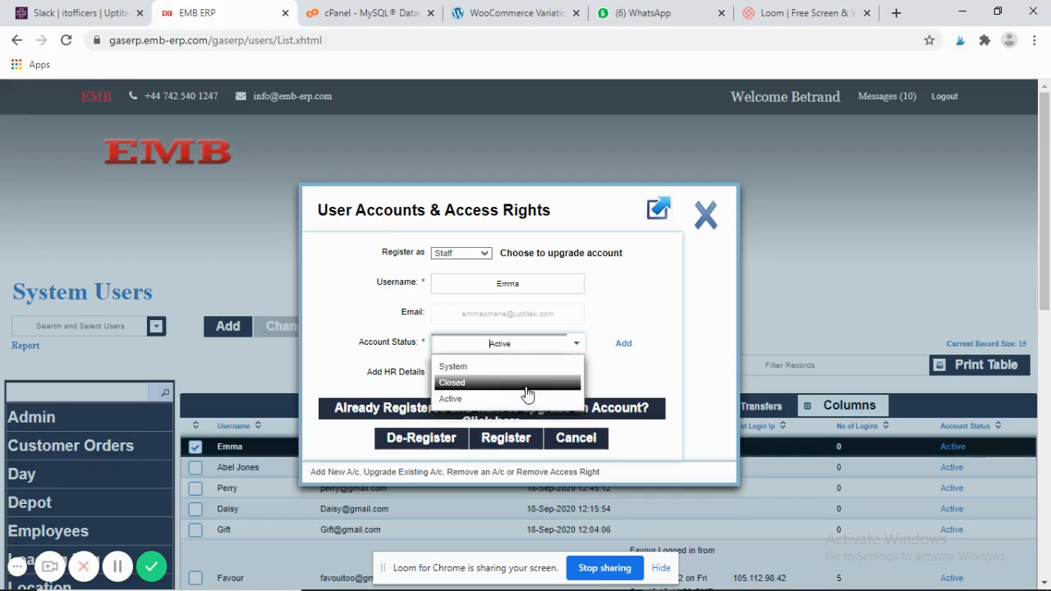
{"action": "left_click", "coordinate": [577, 345]}
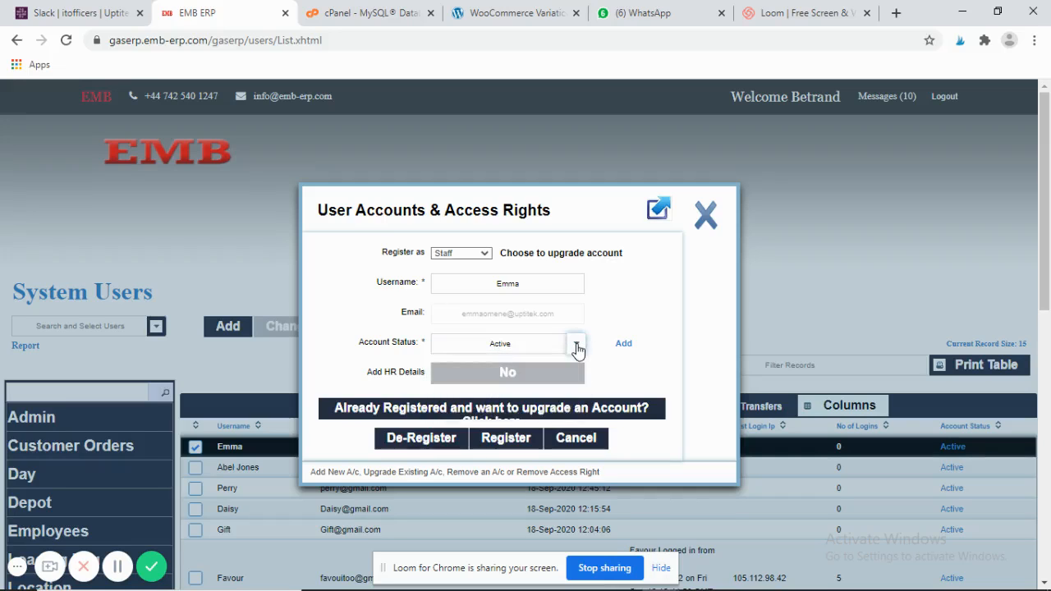
{"action": "left_click", "coordinate": [578, 346]}
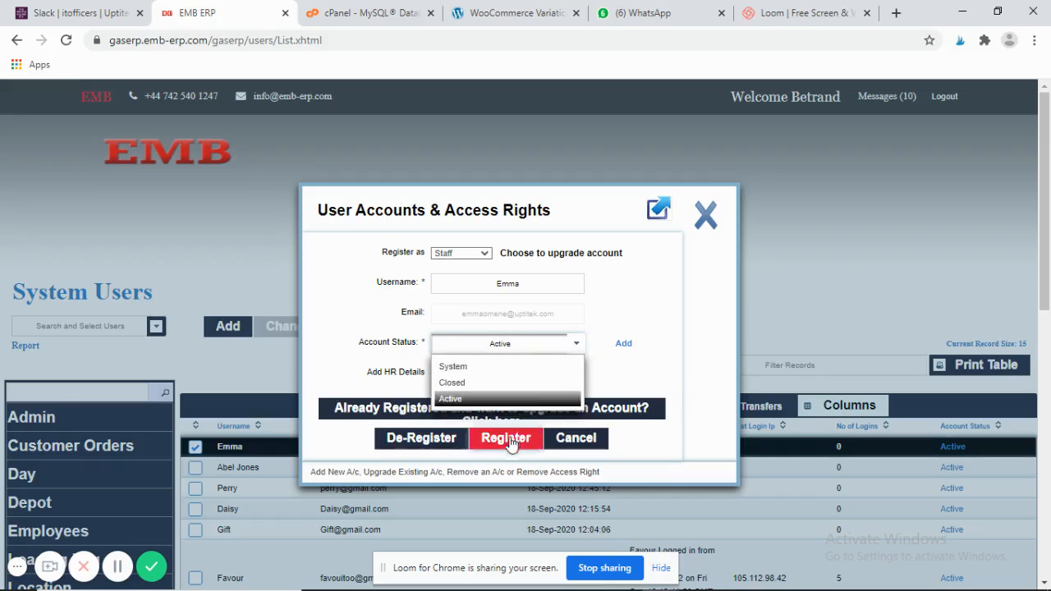
{"action": "left_click", "coordinate": [700, 346]}
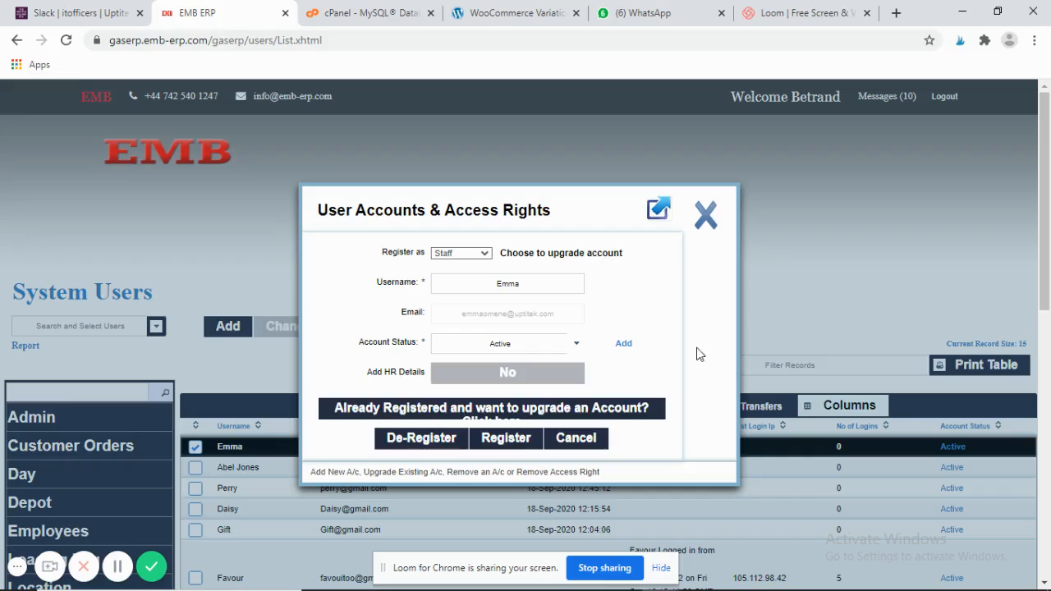
{"action": "left_click", "coordinate": [518, 444]}
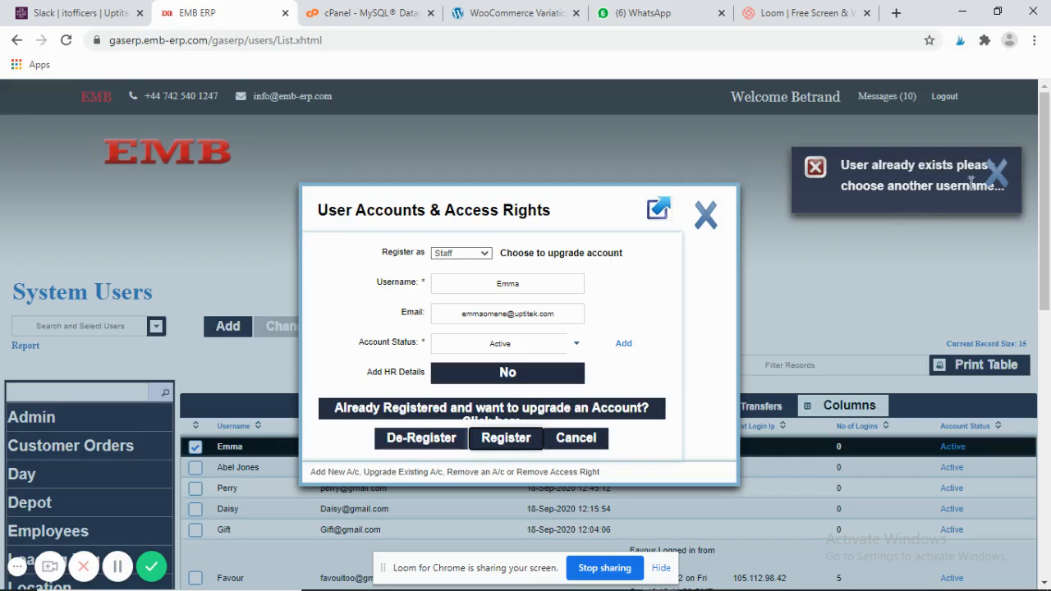
- Close the User Accounts & Access Rights window
{"action": "left_click", "coordinate": [706, 216]}
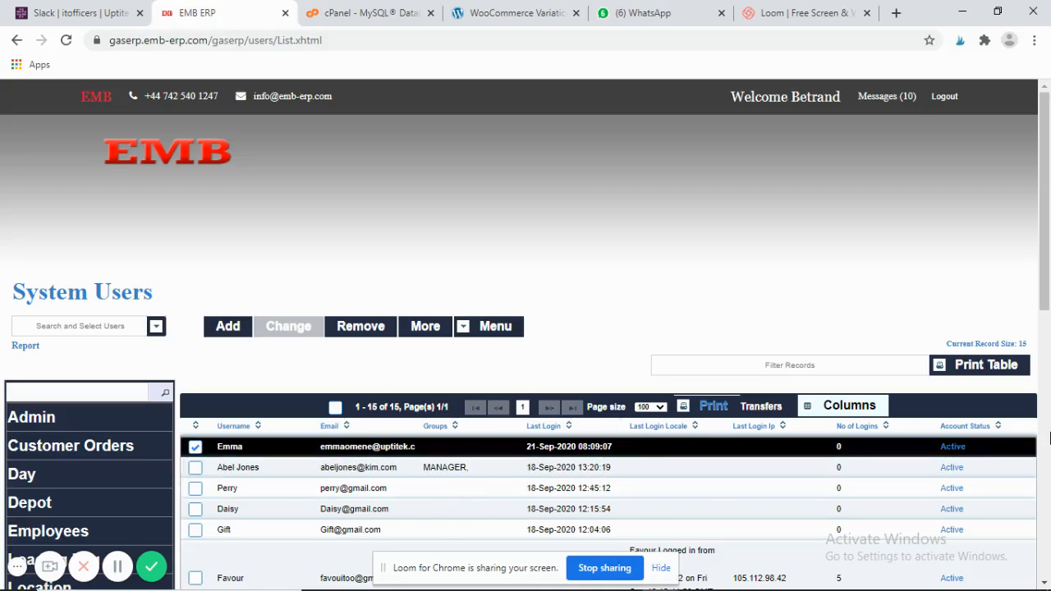
- Scroll down and back up through all 15 system users, then go to the Products page
{"action": "left_click", "coordinate": [1050, 440]}
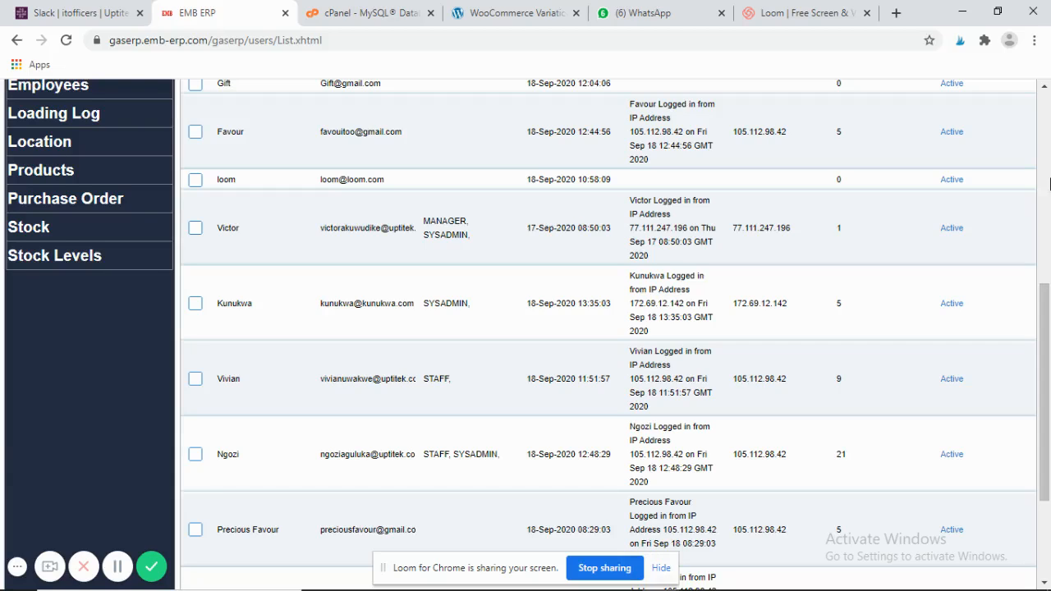
{"action": "left_click", "coordinate": [1046, 87]}
{"action": "left_click", "coordinate": [1045, 87]}
{"action": "left_click", "coordinate": [1045, 87]}
{"action": "left_click", "coordinate": [1045, 87]}
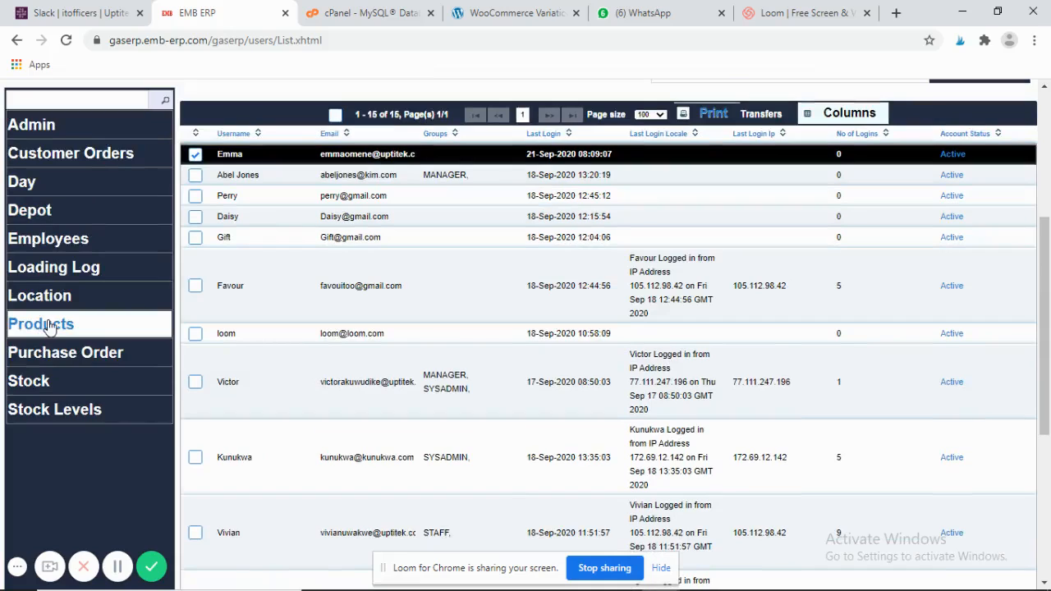
{"action": "left_click", "coordinate": [45, 324]}
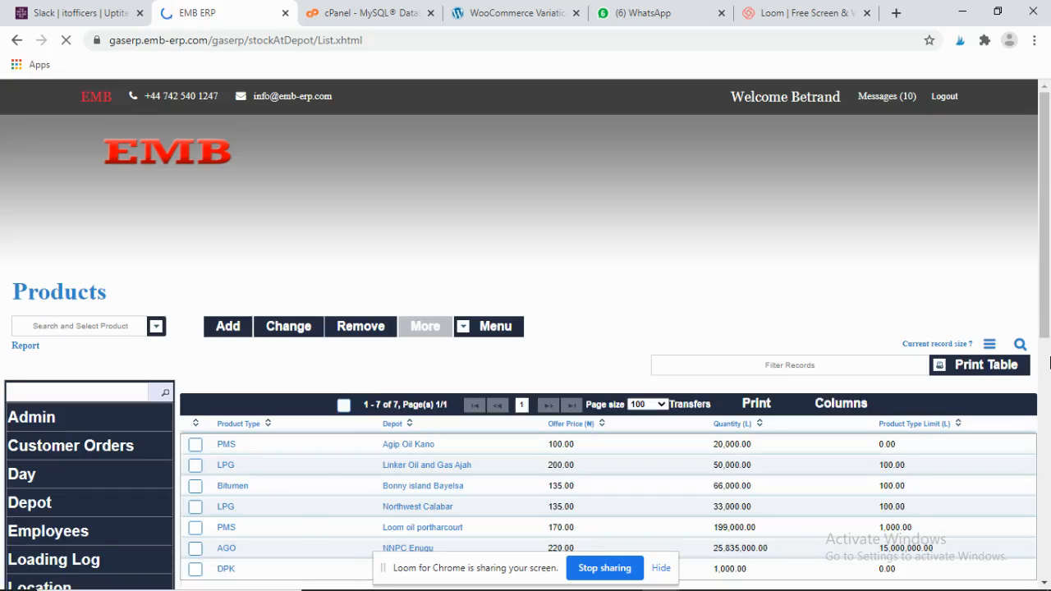
- Scroll the Products list back to the top of its seven entries
{"action": "left_click", "coordinate": [1049, 361]}
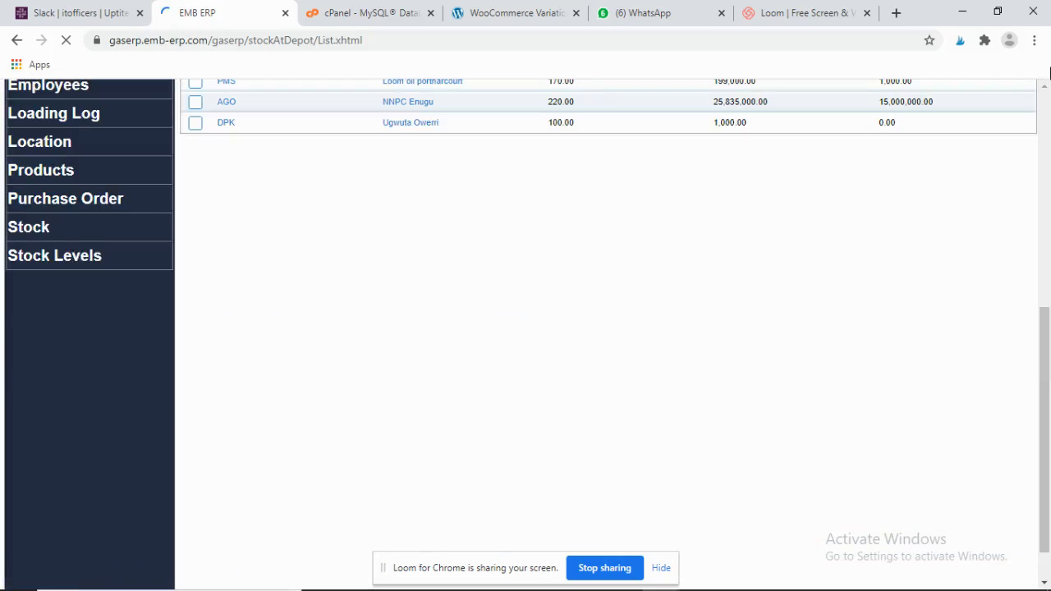
{"action": "left_click", "coordinate": [1046, 88]}
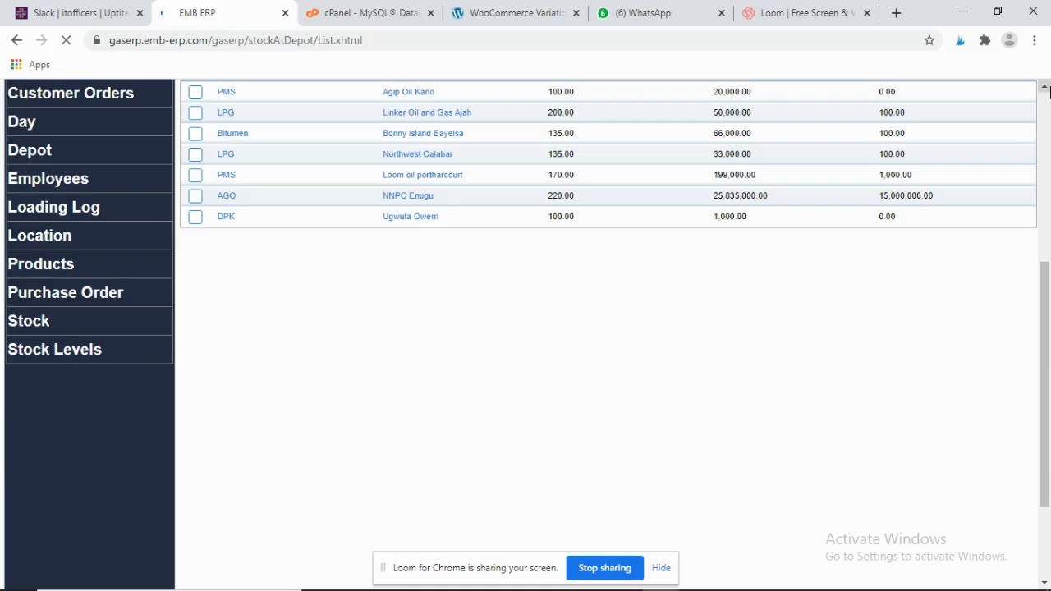
{"action": "scroll", "coordinate": [443, 279], "scroll_direction": "up", "scroll_amount": 5}
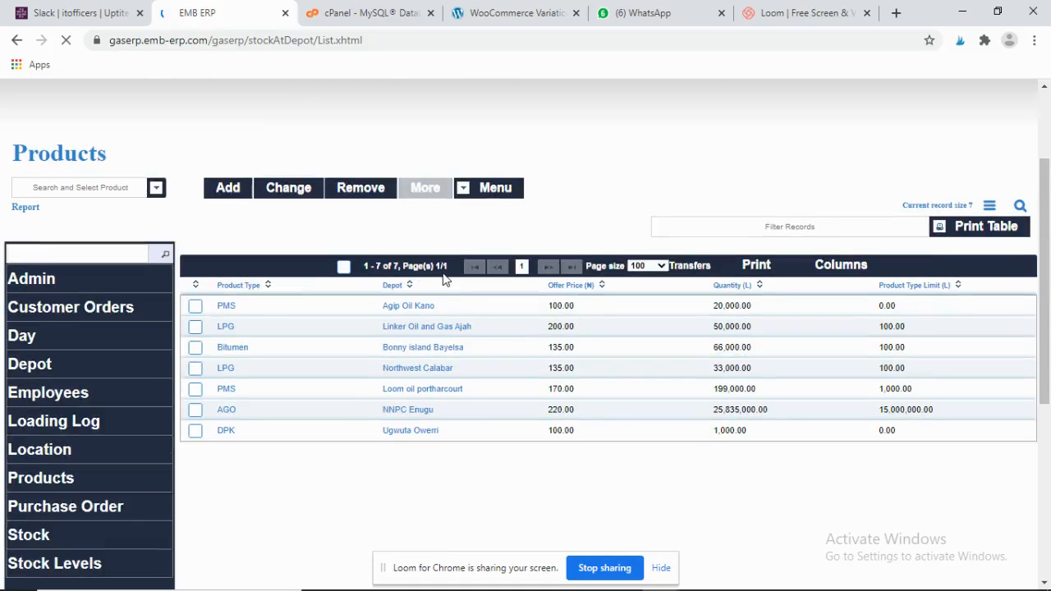
- Start a new product and open the Product Types list in a popup window
{"action": "left_click", "coordinate": [229, 188]}
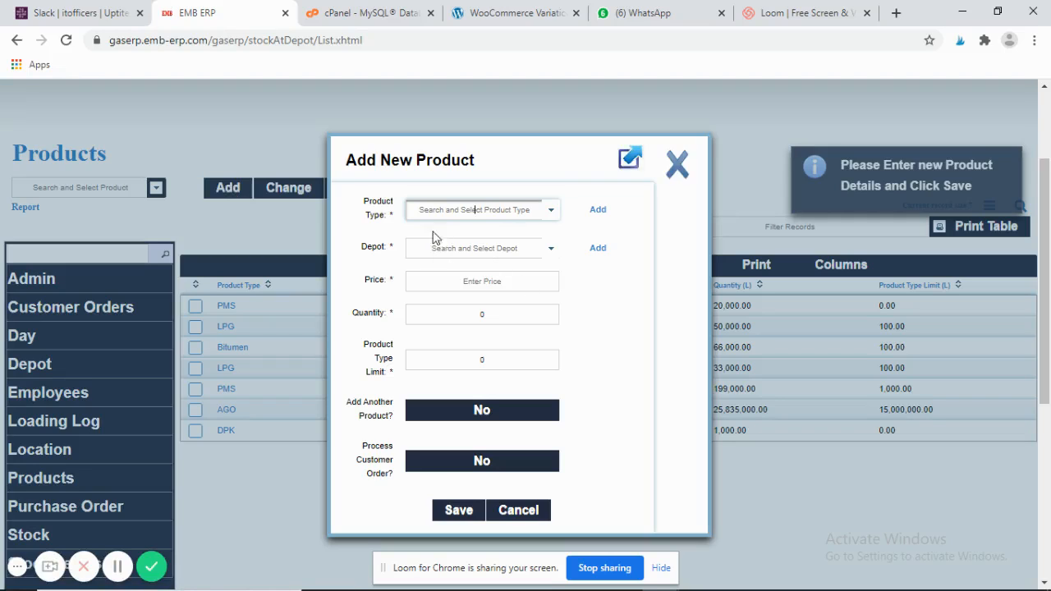
{"action": "left_click", "coordinate": [599, 211]}
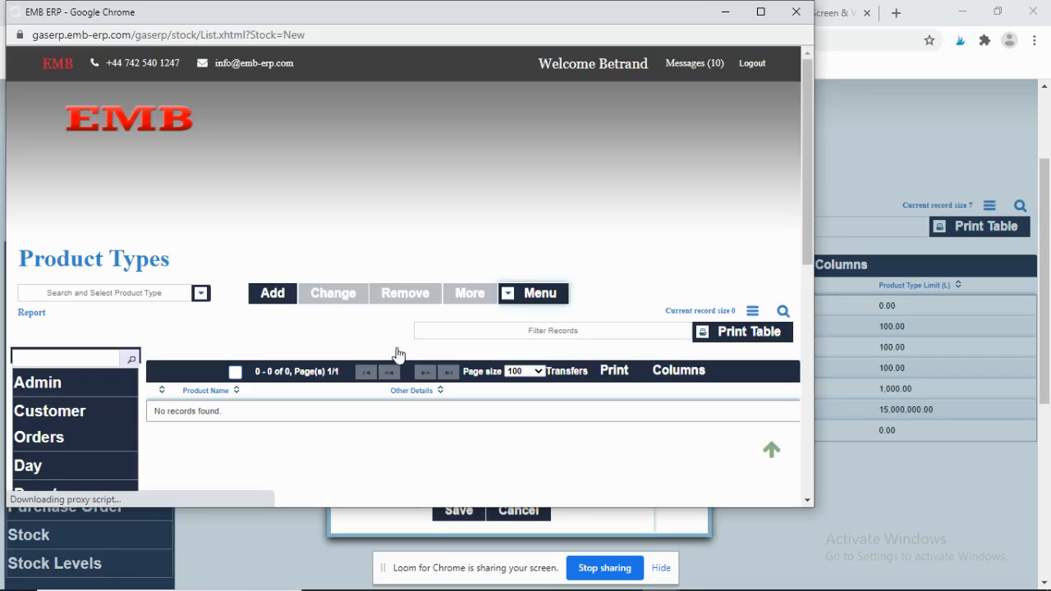
- Create a product type called yhg, save it, and close the Product Types window
{"action": "left_click", "coordinate": [272, 294]}
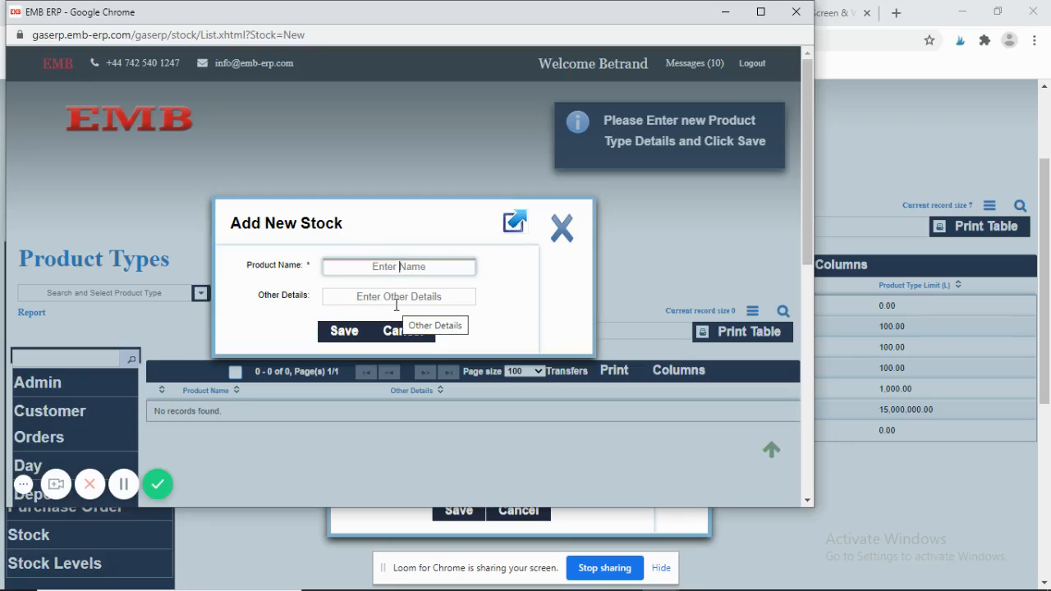
{"action": "type", "text": "yhg"}
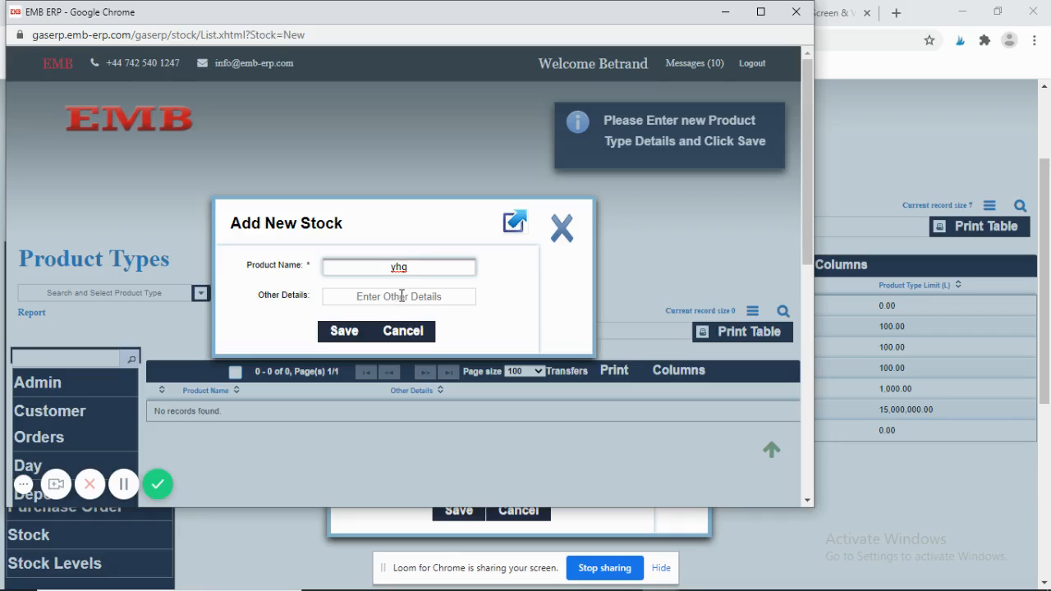
{"action": "left_click", "coordinate": [344, 333]}
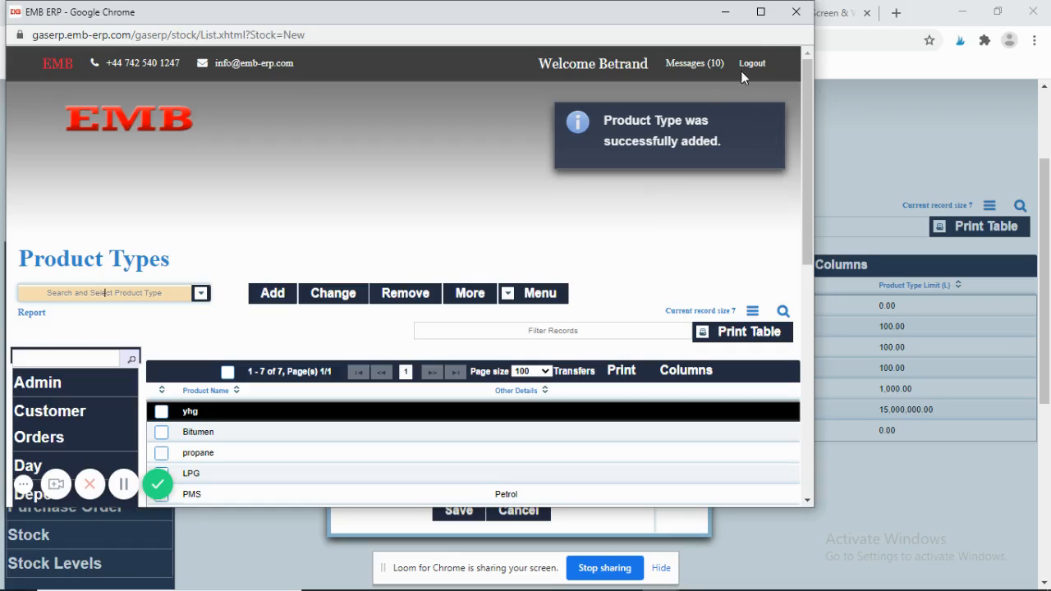
{"action": "left_click", "coordinate": [795, 12]}
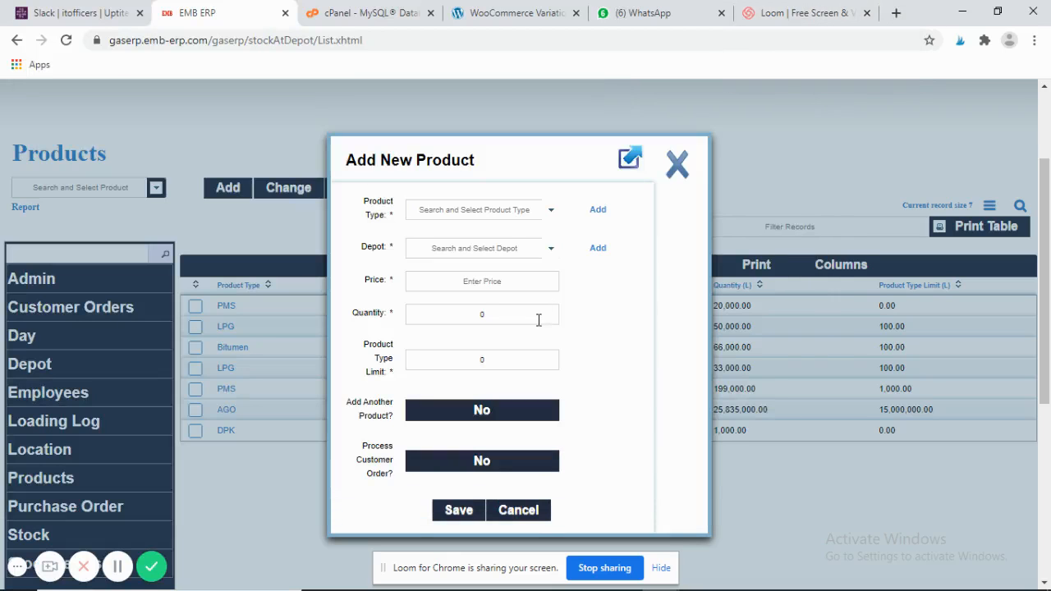
- Choose yhg as the product type, then bring up the Depots list from the Depot field
{"action": "left_click", "coordinate": [553, 212]}
{"action": "left_click", "coordinate": [554, 211]}
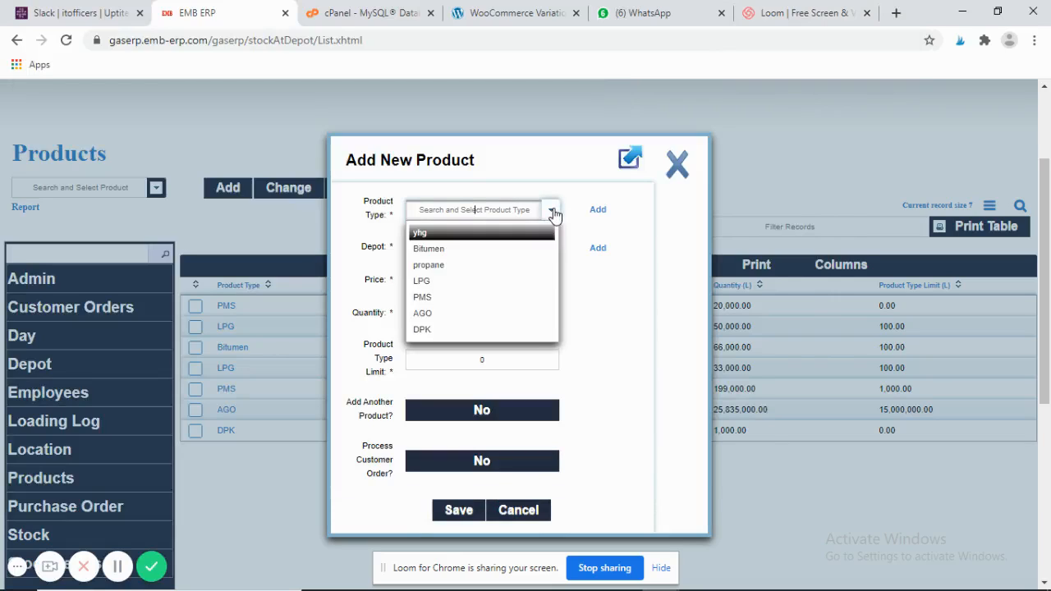
{"action": "left_click", "coordinate": [479, 234]}
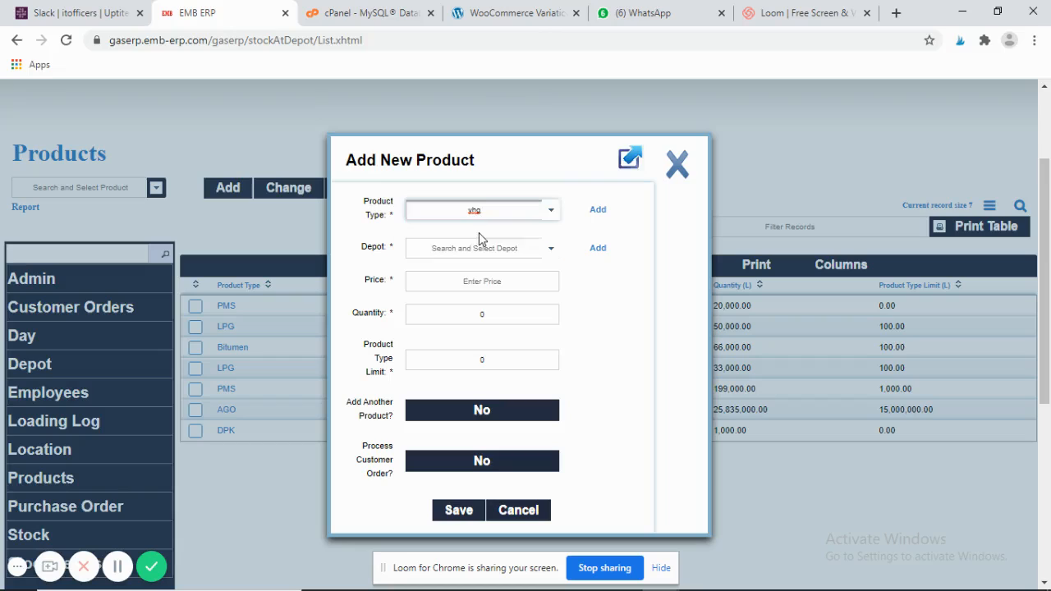
{"action": "left_click", "coordinate": [551, 256]}
{"action": "left_click", "coordinate": [551, 255]}
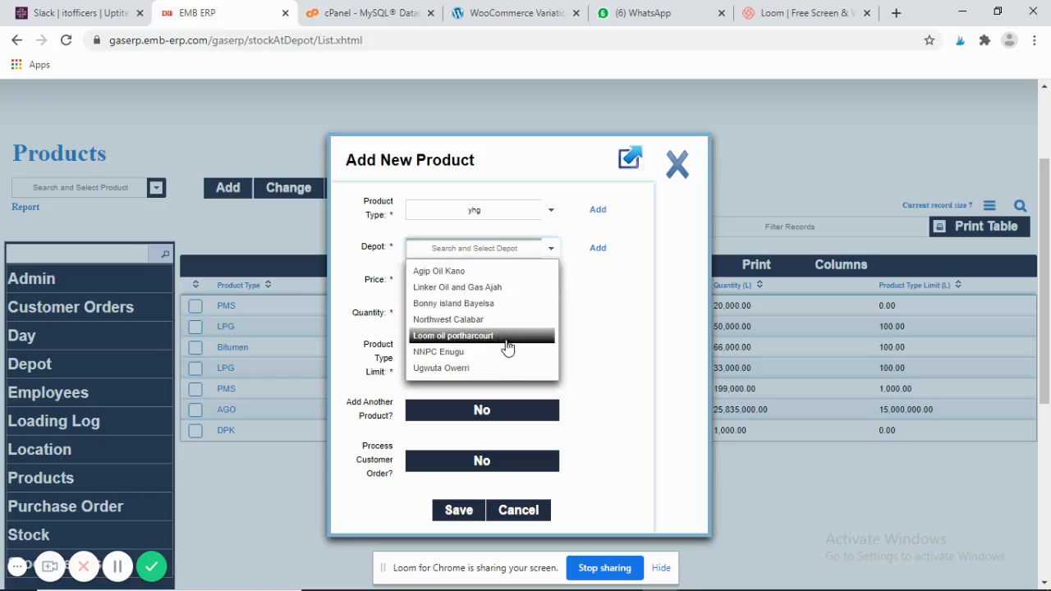
{"action": "left_click", "coordinate": [598, 251]}
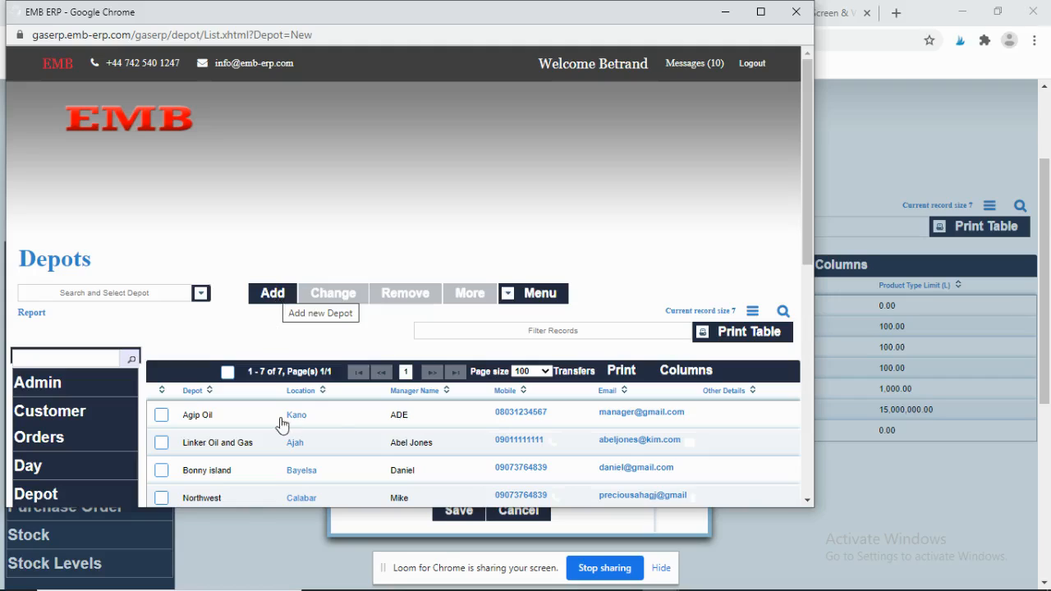
- Save depot alhaji in Yobe with the manager's name and mobile number, then close its window
{"action": "left_click", "coordinate": [268, 298]}
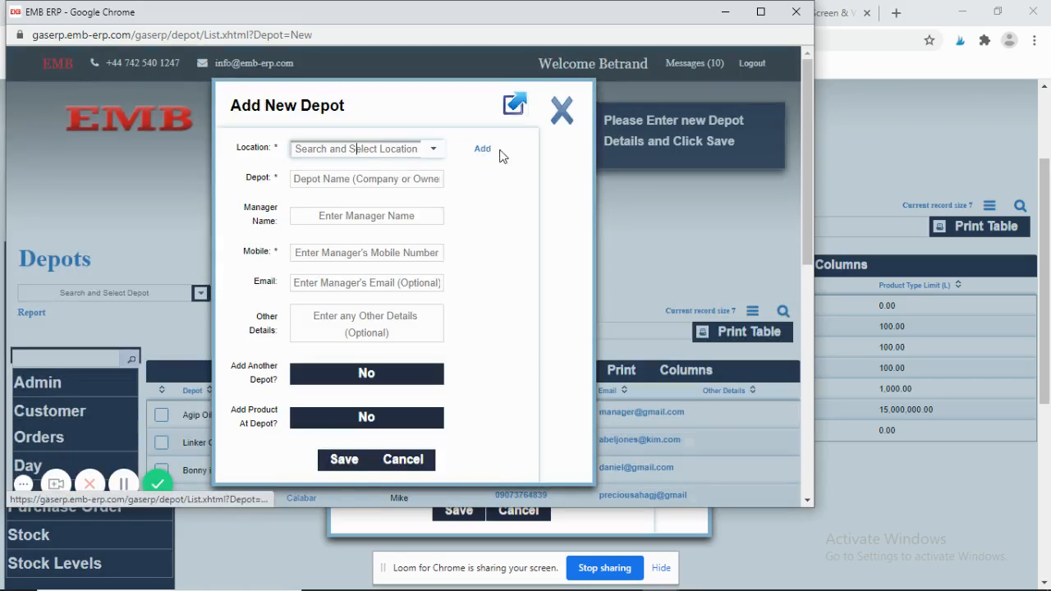
{"action": "left_click", "coordinate": [435, 149]}
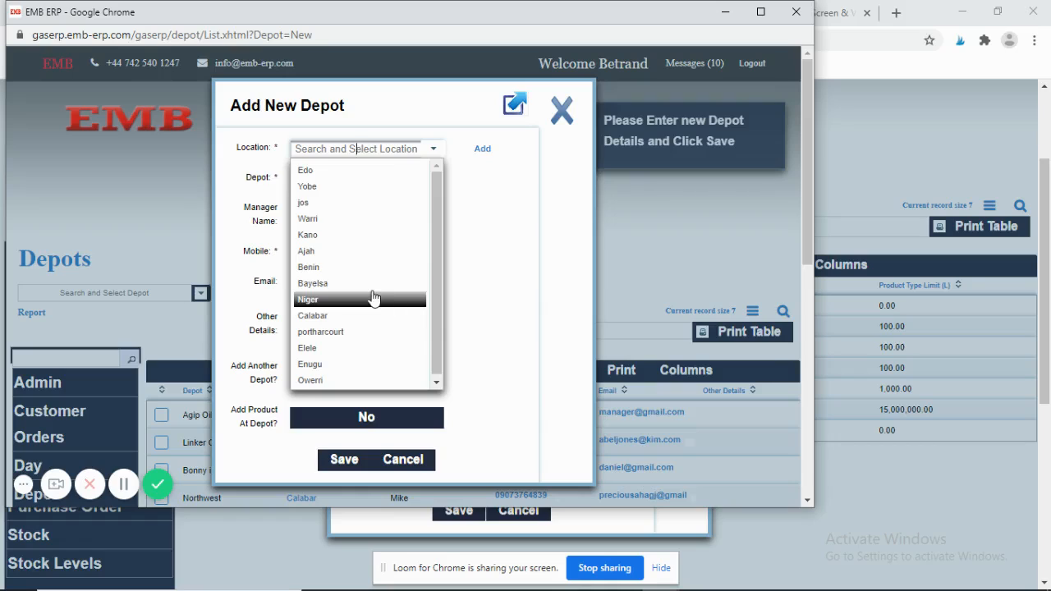
{"action": "left_click", "coordinate": [316, 186]}
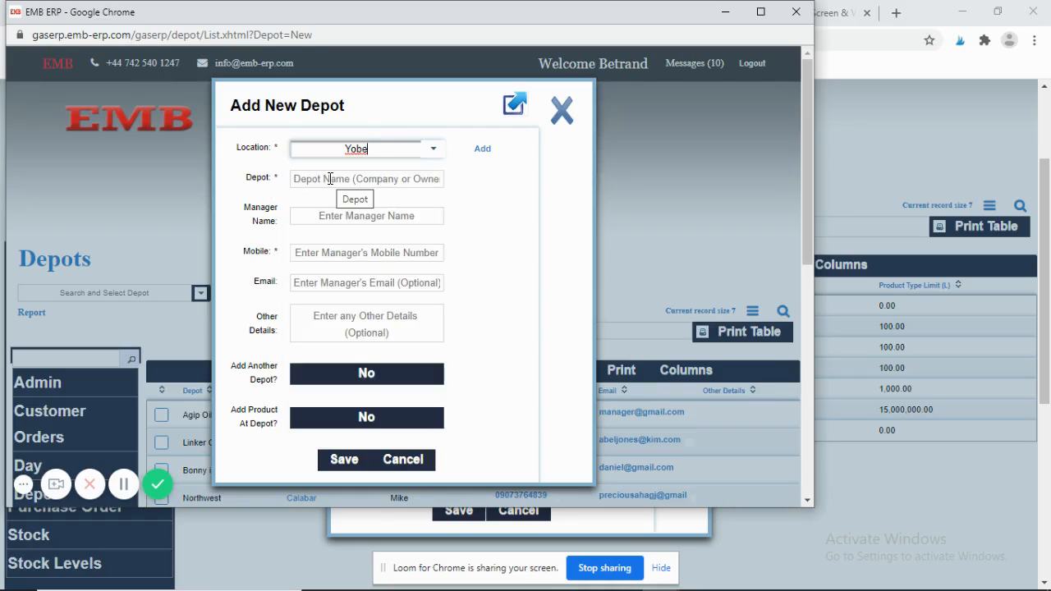
{"action": "left_click", "coordinate": [329, 179]}
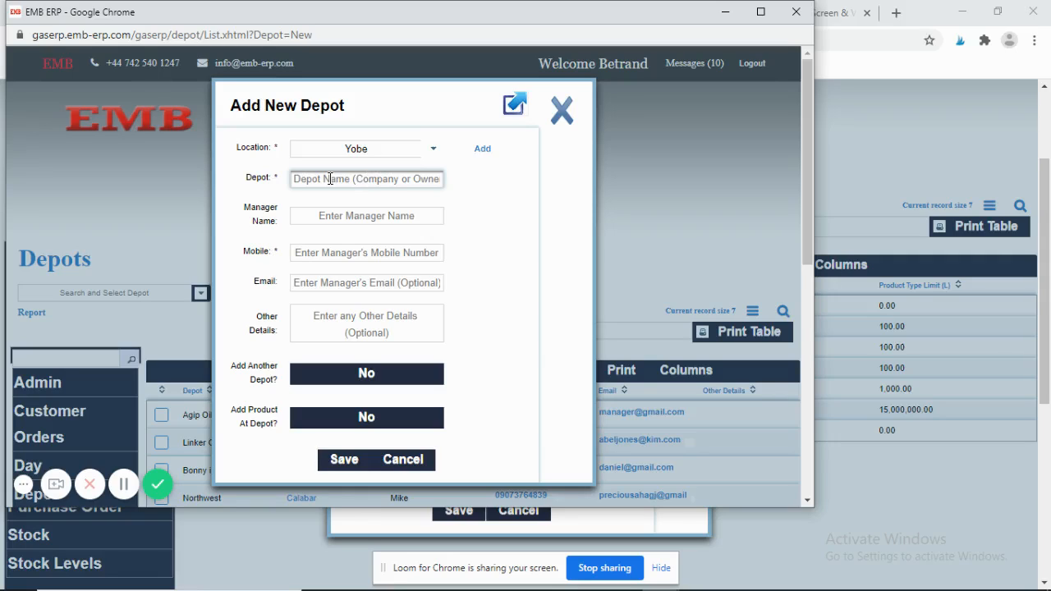
{"action": "type", "text": "alhaji"}
{"action": "left_click", "coordinate": [348, 218]}
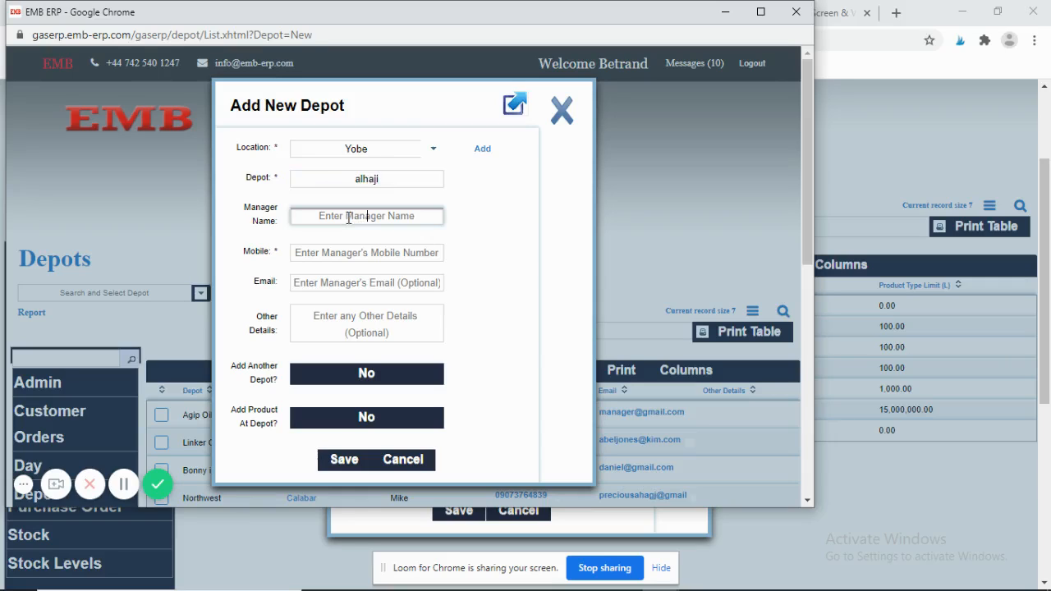
{"action": "type", "text": "emma"}
{"action": "left_click", "coordinate": [383, 253]}
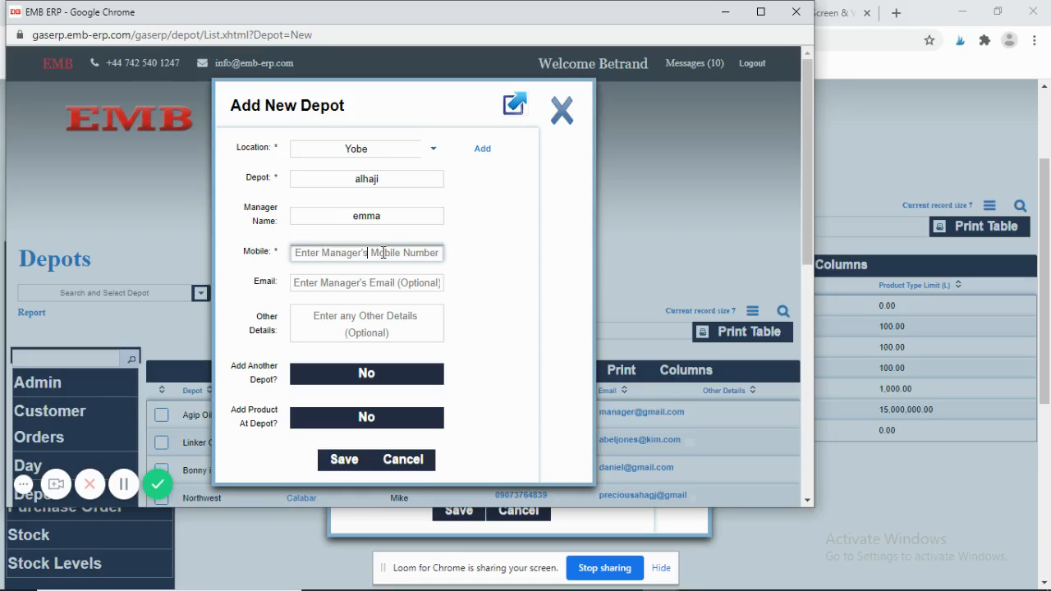
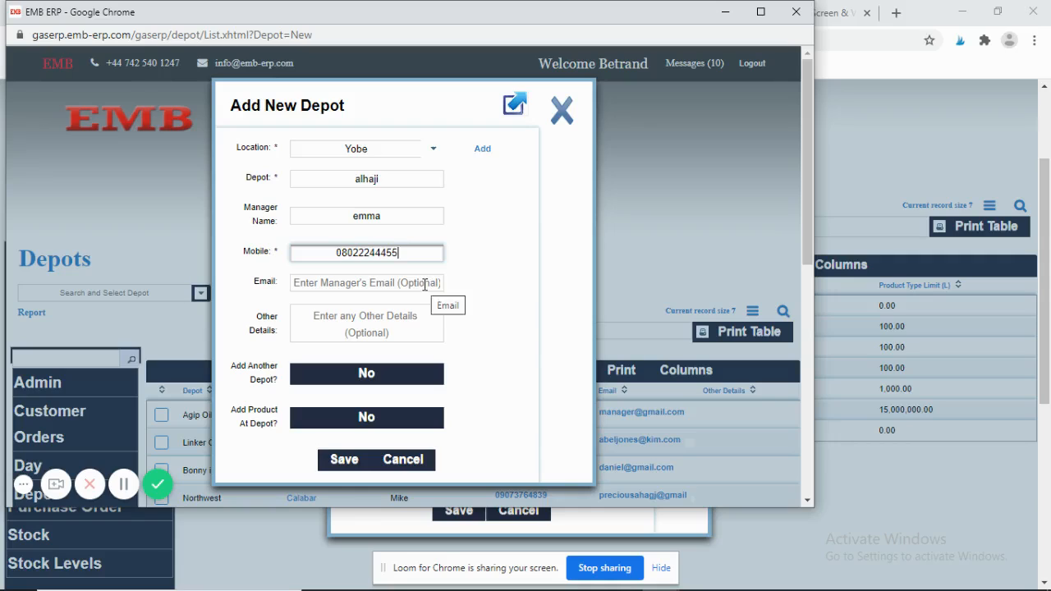
{"action": "left_click", "coordinate": [357, 461]}
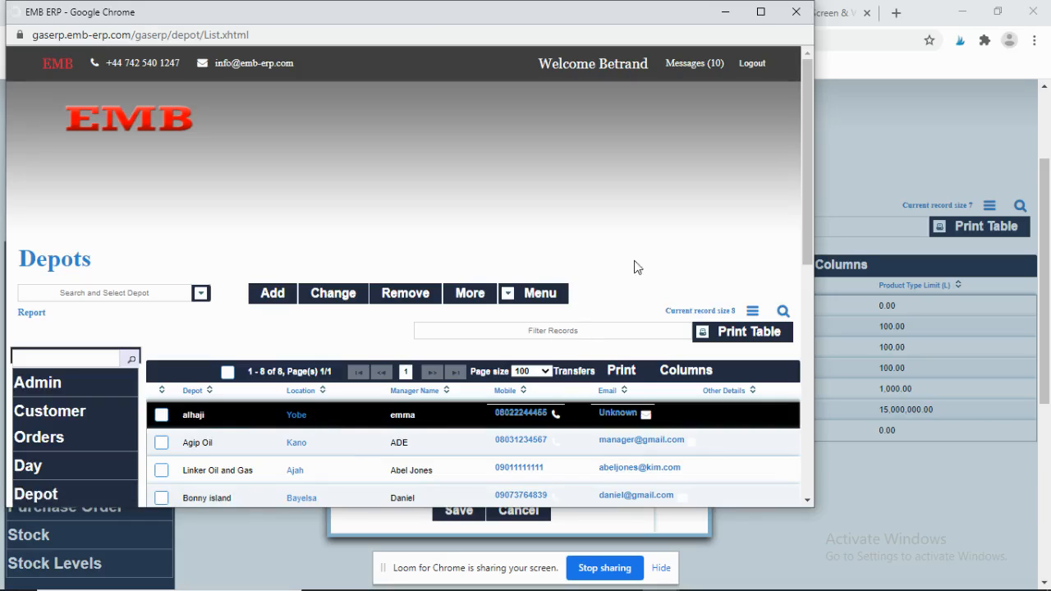
{"action": "left_click", "coordinate": [796, 14]}
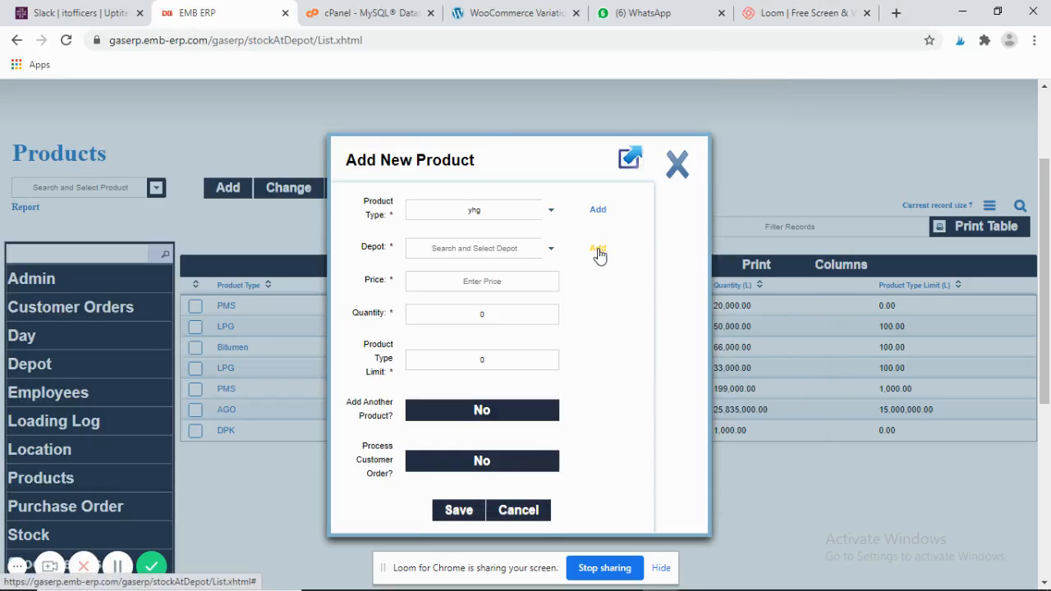
- Save the yhg product at alhaji Yobe: price 50000, quantity 10, product type limit 2
{"action": "left_click", "coordinate": [552, 250]}
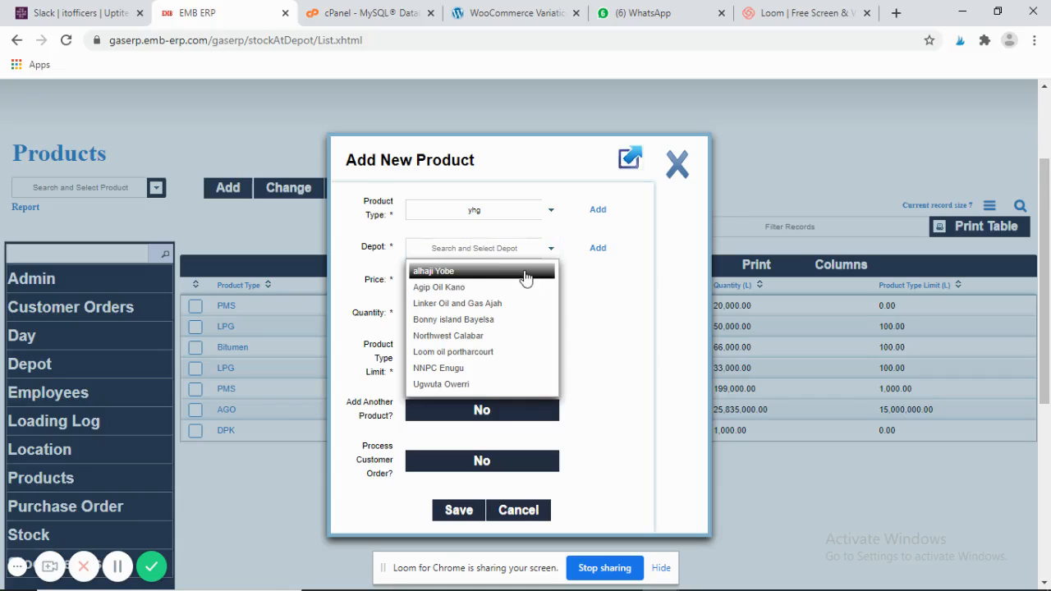
{"action": "left_click", "coordinate": [524, 272]}
{"action": "left_click", "coordinate": [463, 282]}
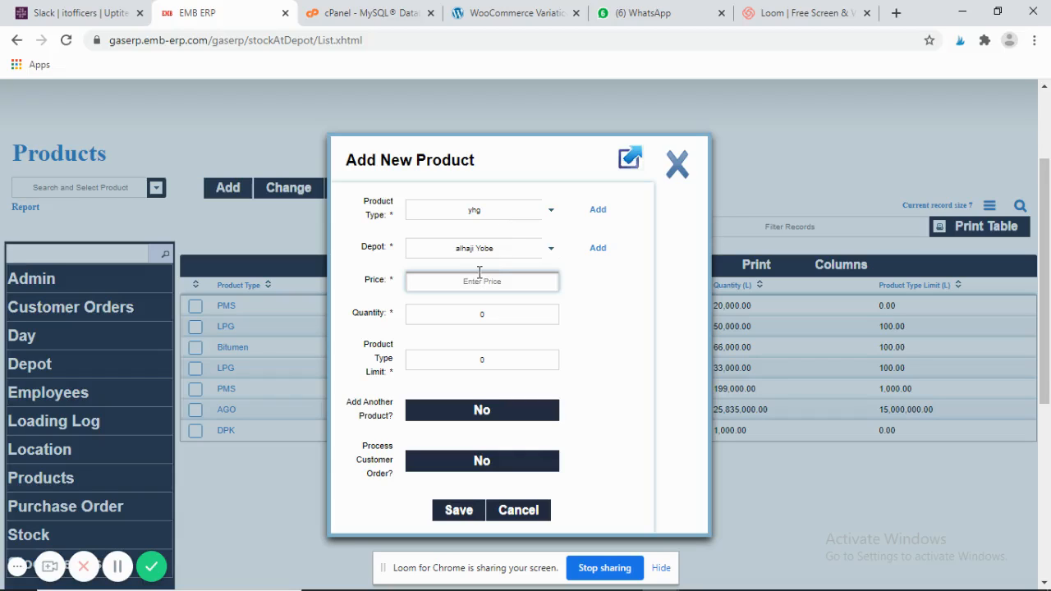
{"action": "type", "text": "50000"}
{"action": "left_click", "coordinate": [490, 314]}
{"action": "key", "text": "BackSpace"}
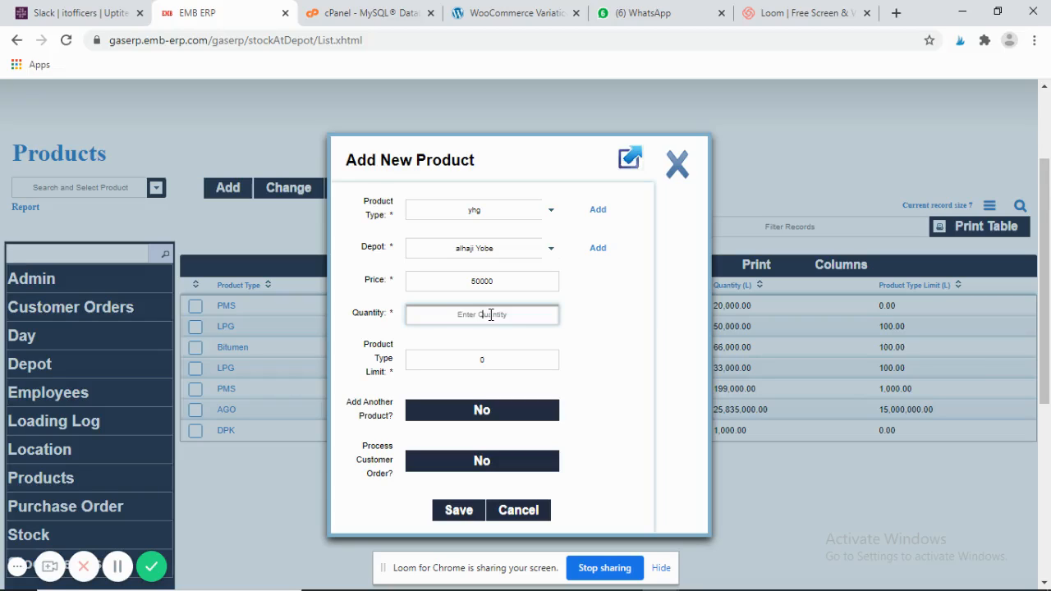
{"action": "type", "text": "10"}
{"action": "left_click", "coordinate": [486, 358]}
{"action": "key", "text": "BackSpace"}
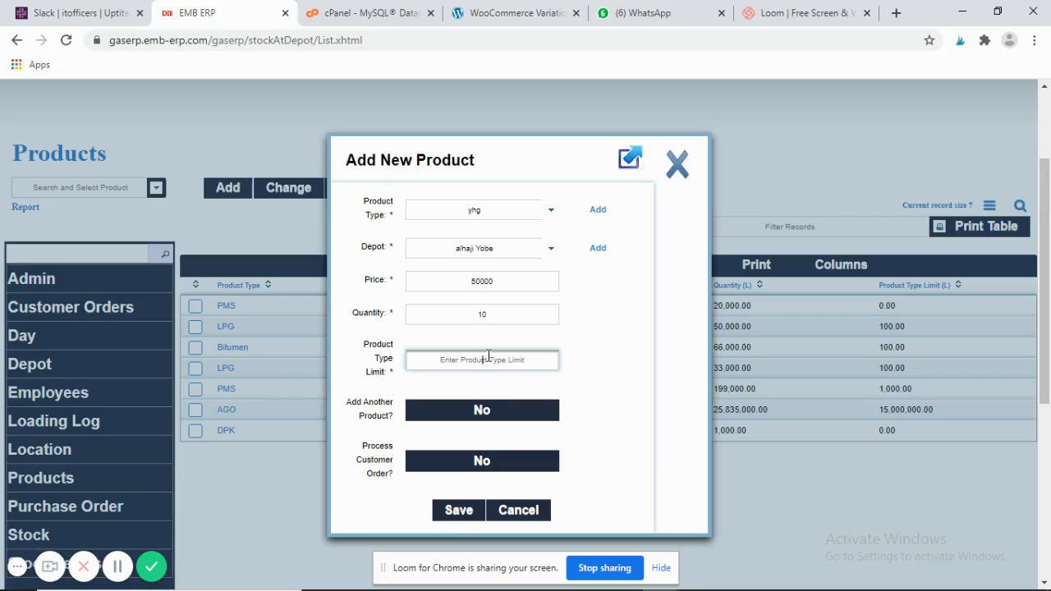
{"action": "type", "text": "2"}
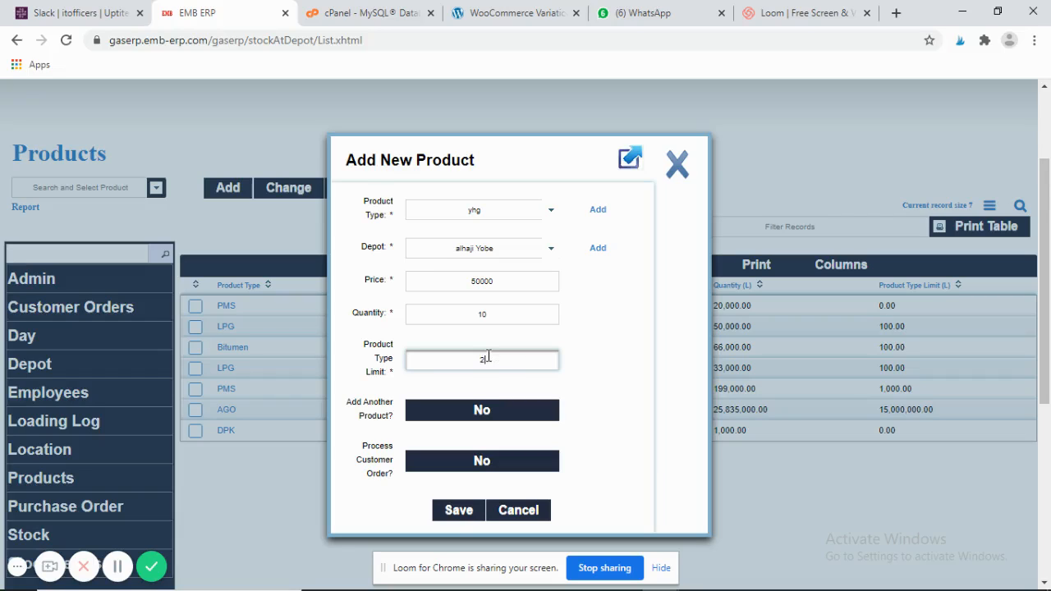
{"action": "left_click", "coordinate": [461, 513]}
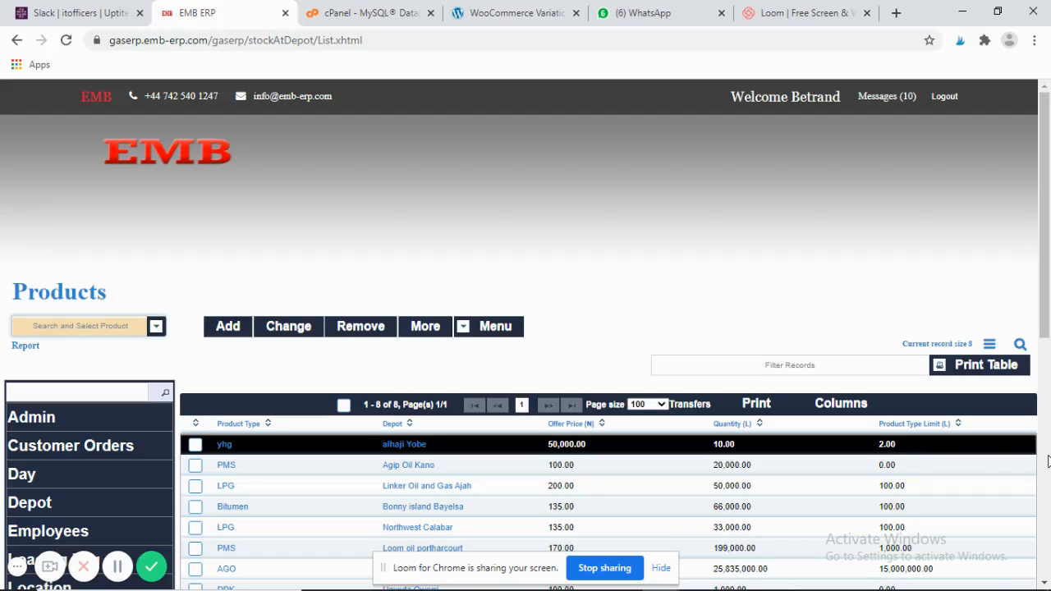
- Scroll down and go to the Purchase Order section
{"action": "left_click", "coordinate": [1047, 461]}
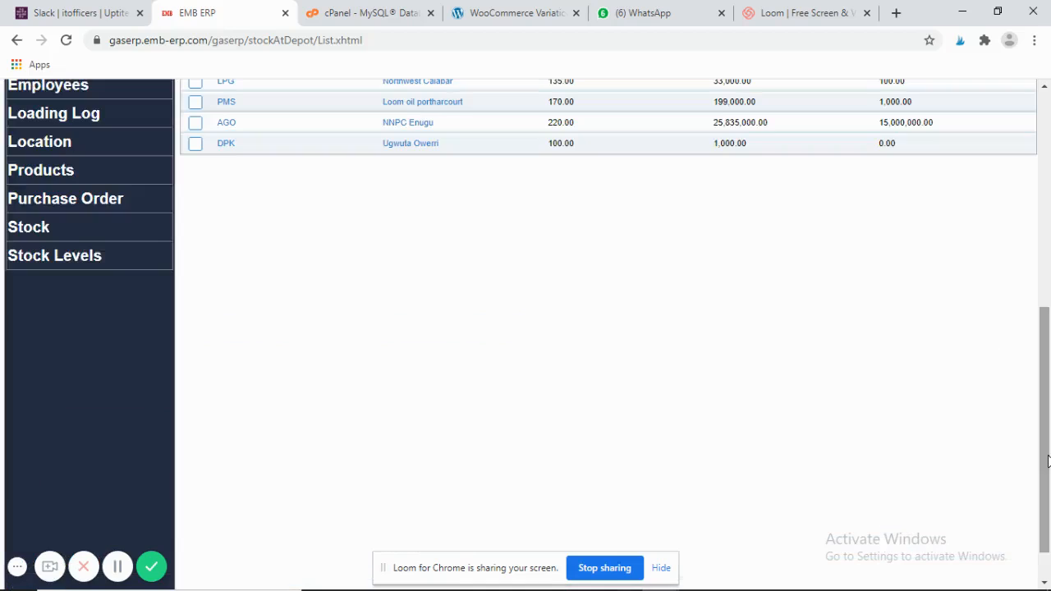
{"action": "left_click", "coordinate": [80, 212]}
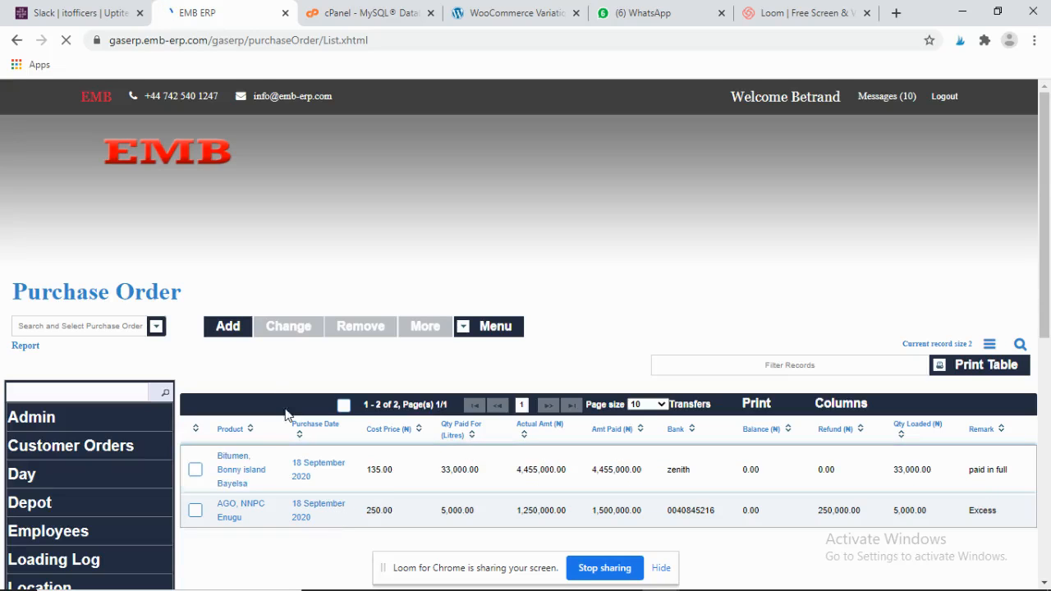
- Add a purchase order for yhg, alhaji Yobe, dated 21 September 2020, with 5 paid for
{"action": "left_click", "coordinate": [236, 331]}
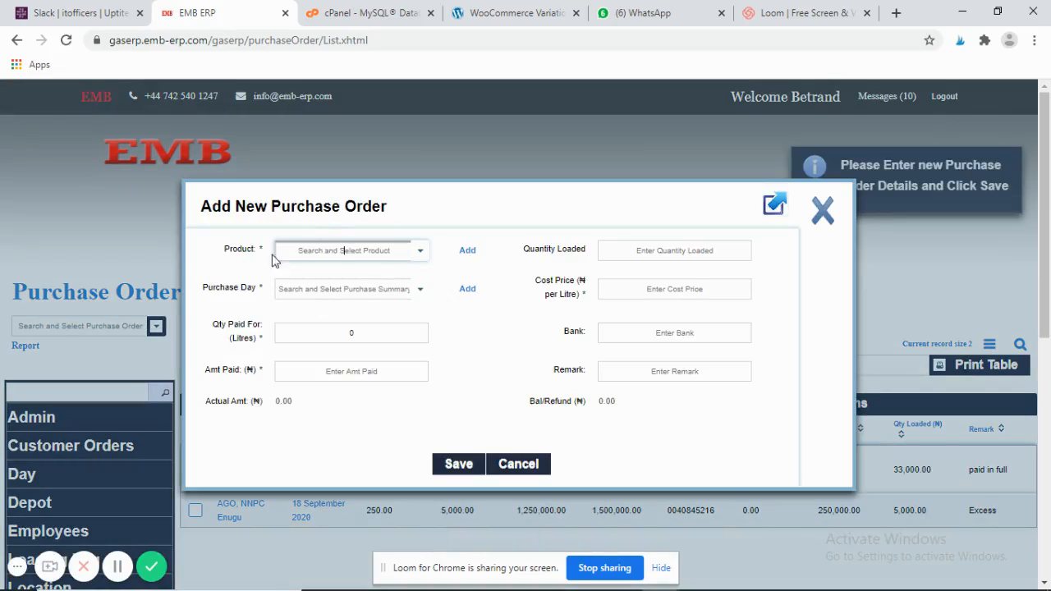
{"action": "left_click", "coordinate": [420, 255]}
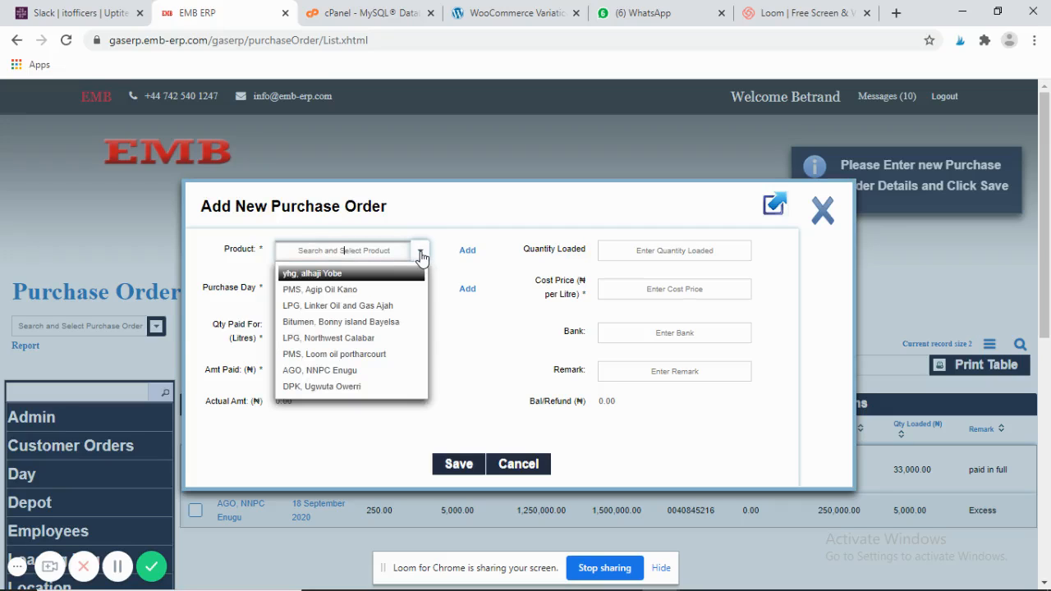
{"action": "left_click", "coordinate": [381, 275]}
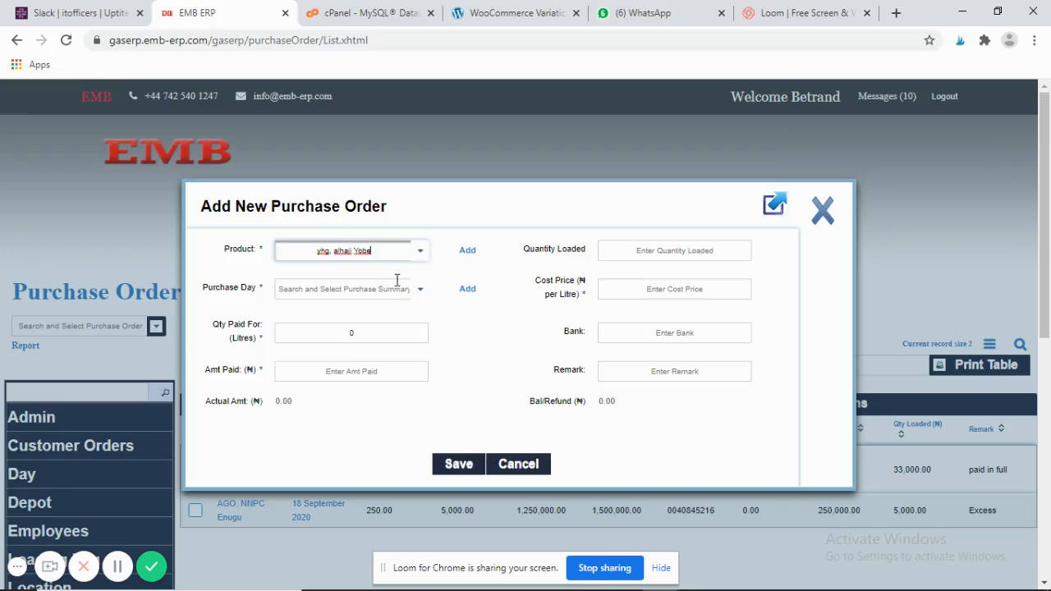
{"action": "left_click", "coordinate": [422, 294]}
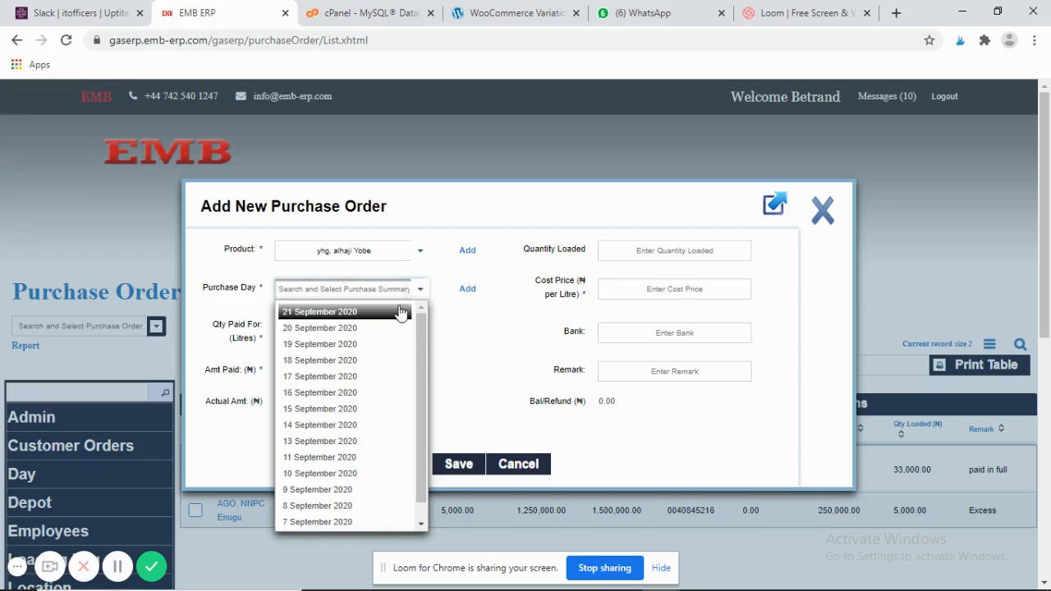
{"action": "left_click", "coordinate": [386, 314]}
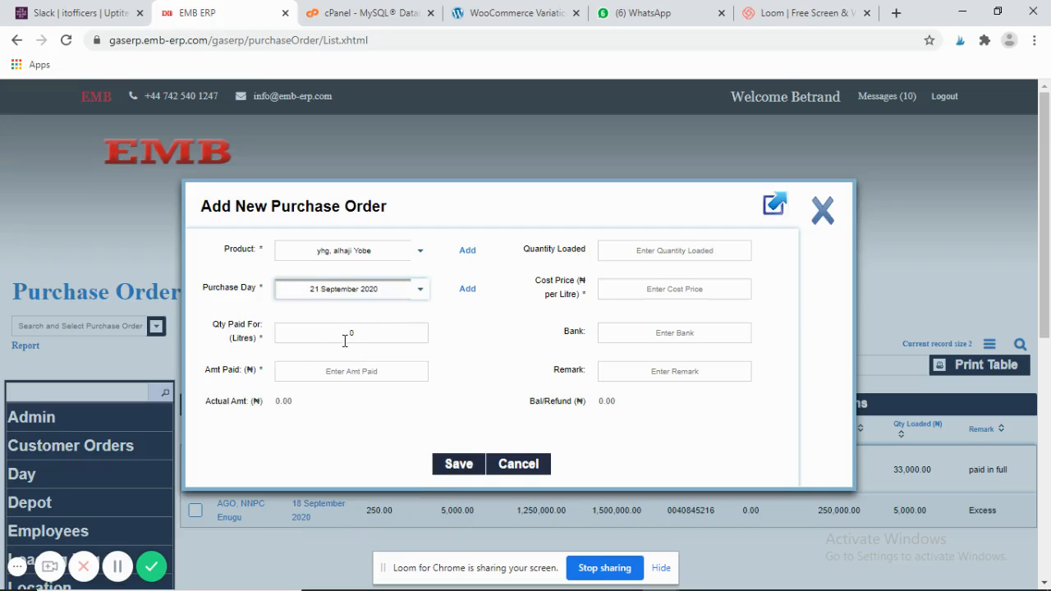
{"action": "left_click", "coordinate": [366, 332]}
{"action": "key", "text": "BackSpace"}
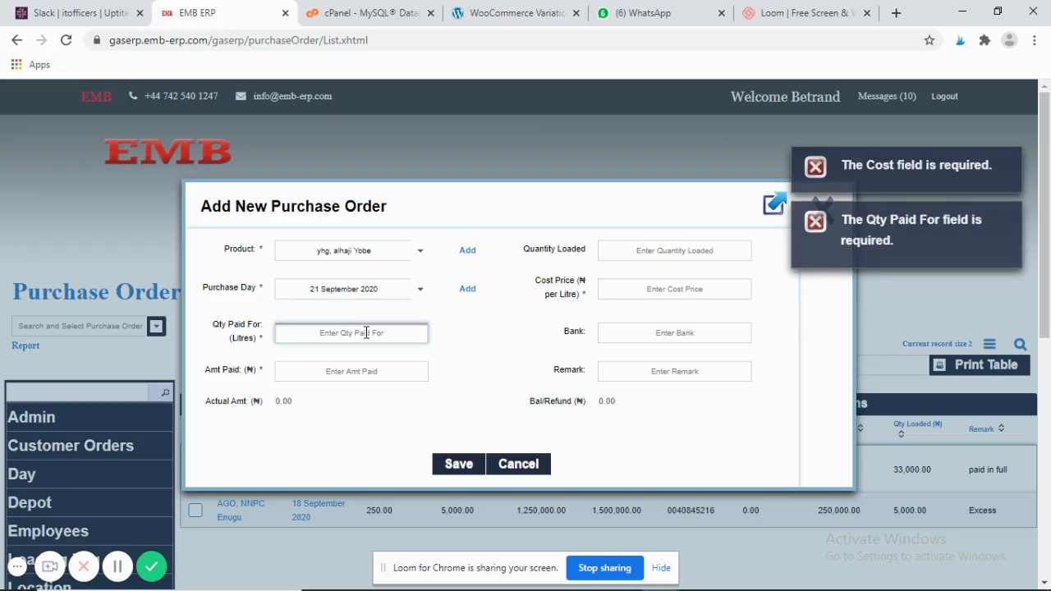
{"action": "type", "text": "5"}
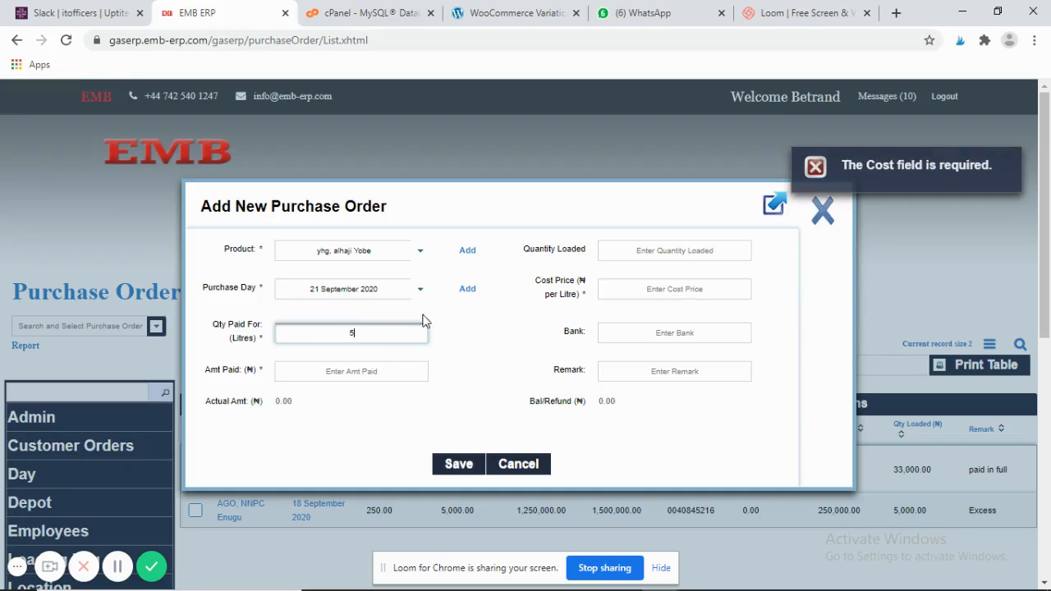
{"action": "left_click", "coordinate": [473, 261]}
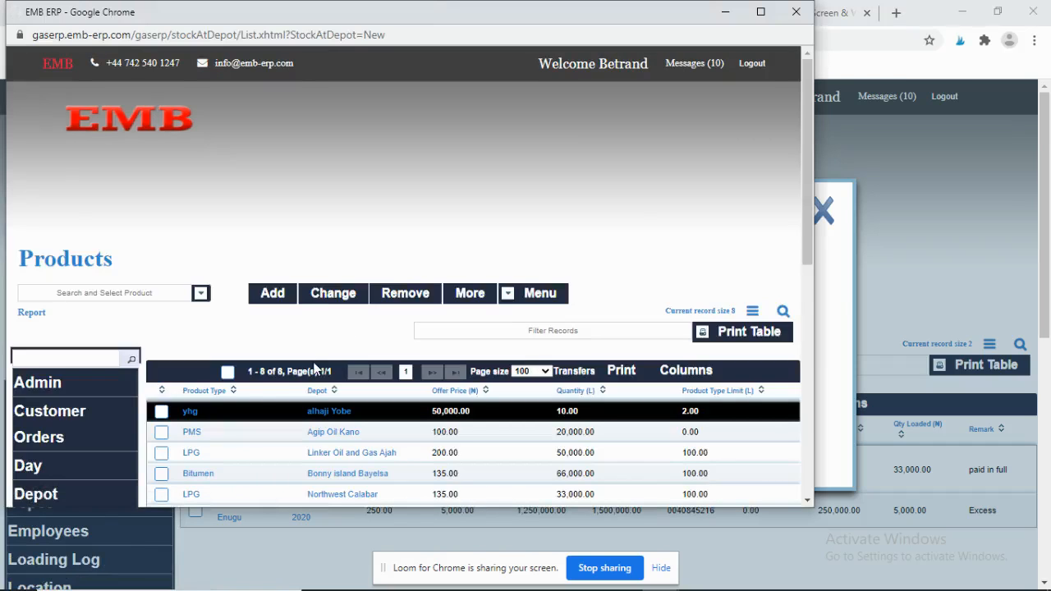
{"action": "left_click", "coordinate": [797, 12]}
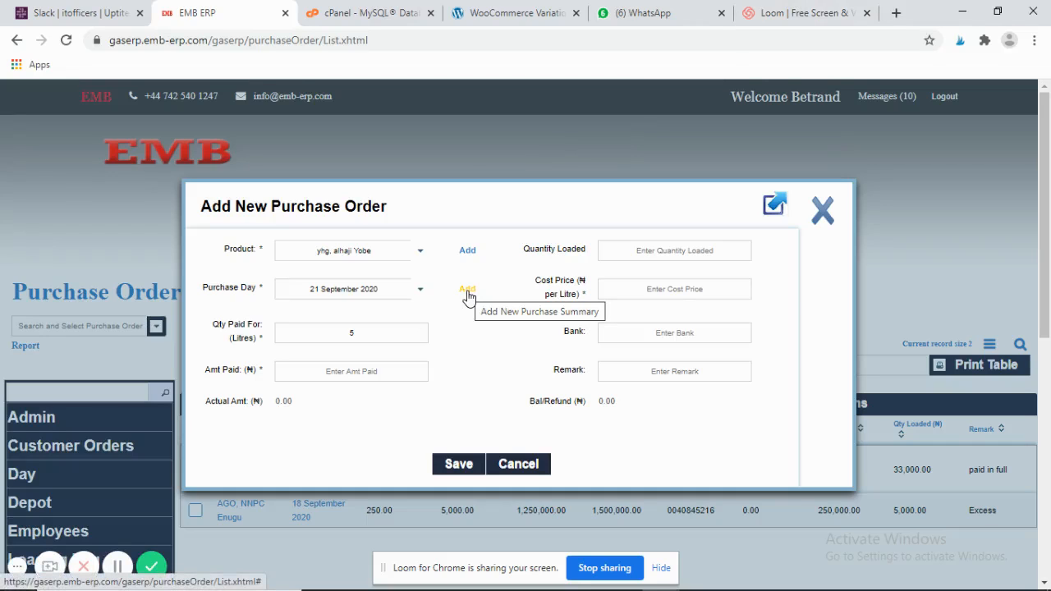
{"action": "left_click", "coordinate": [467, 293]}
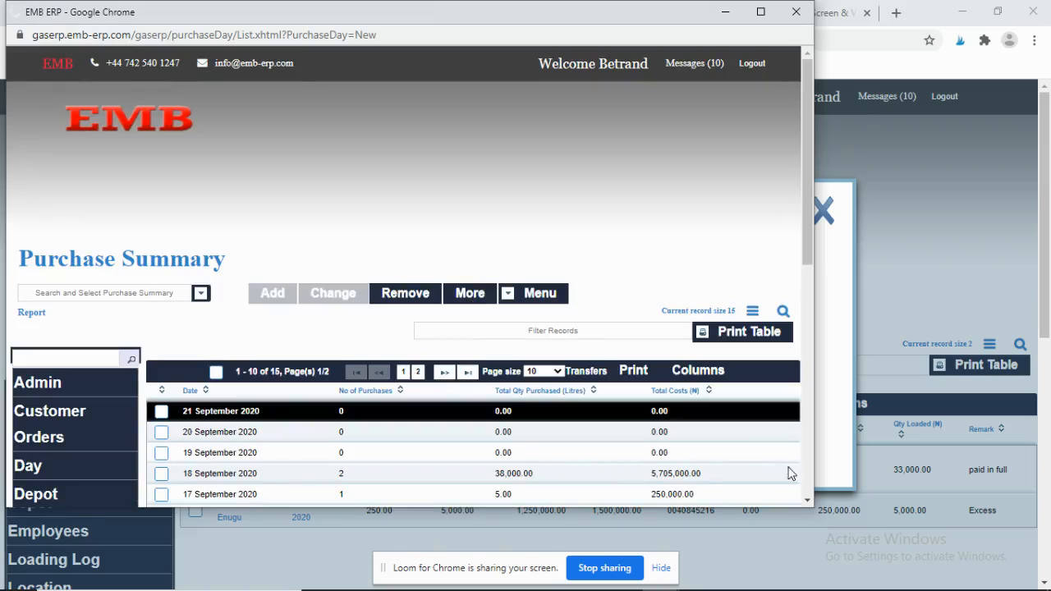
{"action": "left_click", "coordinate": [807, 502]}
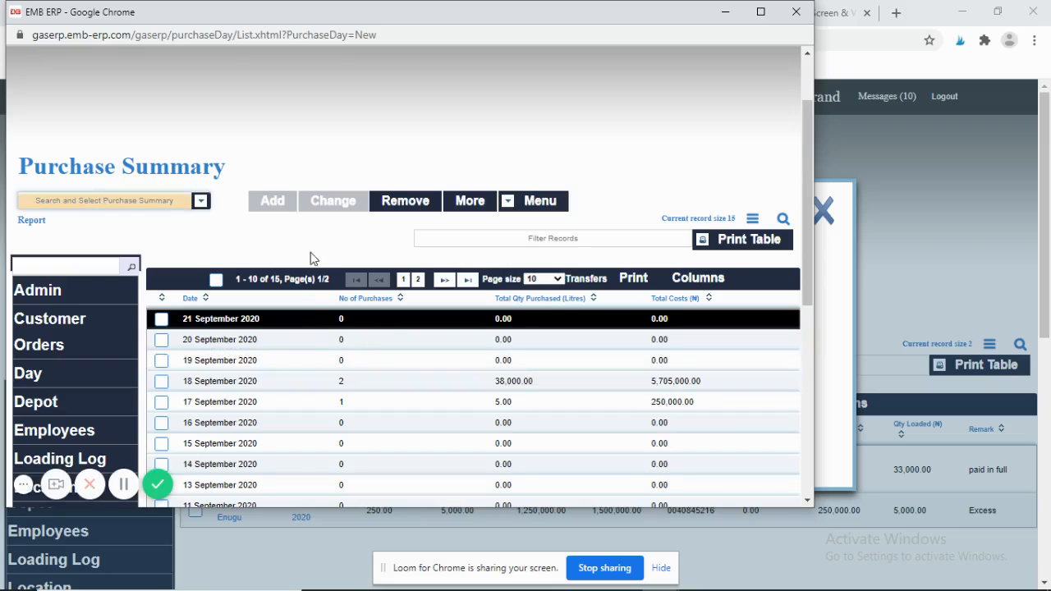
{"action": "left_click", "coordinate": [809, 74]}
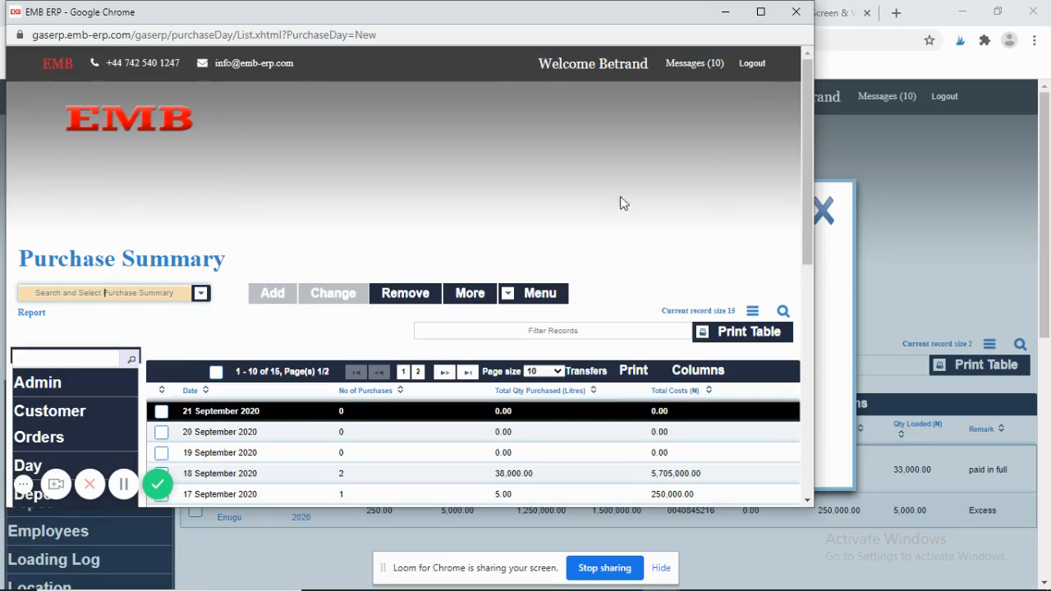
{"action": "left_click", "coordinate": [797, 13]}
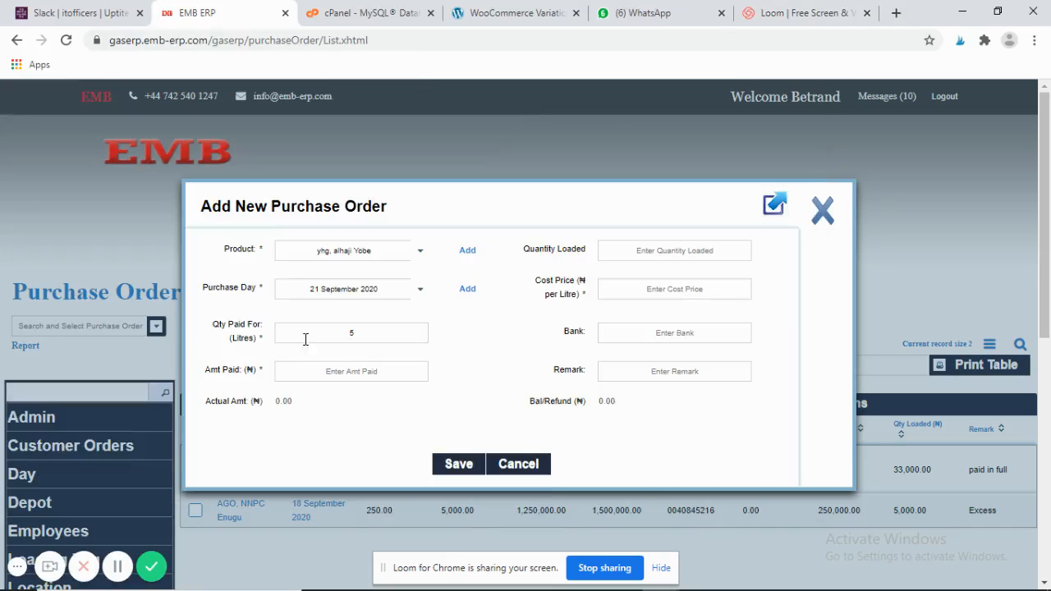
- Fill in amount paid 25000, quantity loaded 5, cost price 5000, bank uba, remark 'paydent complete'
{"action": "left_click", "coordinate": [342, 374]}
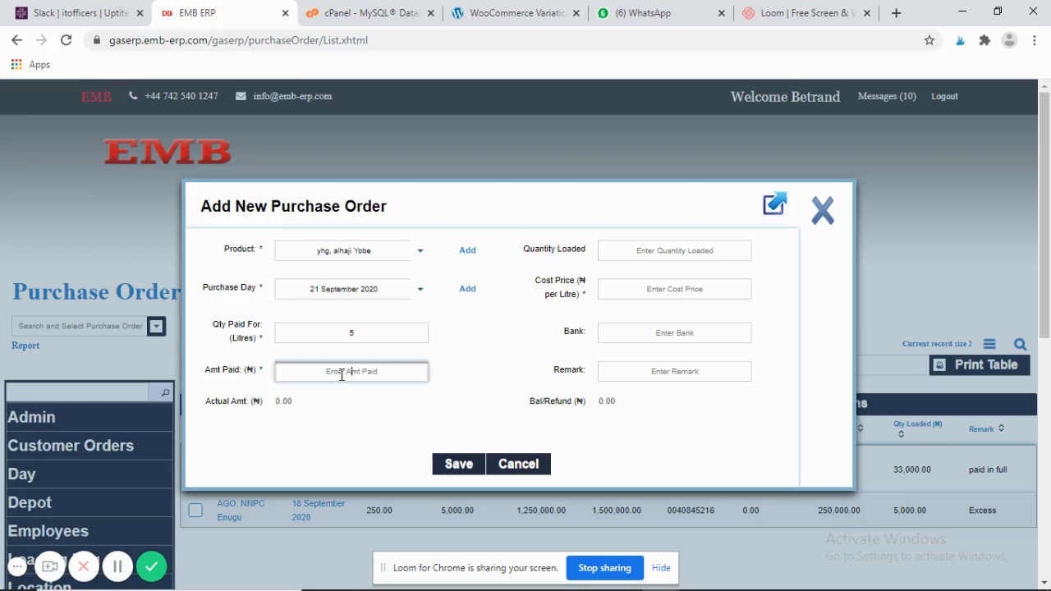
{"action": "type", "text": "25000"}
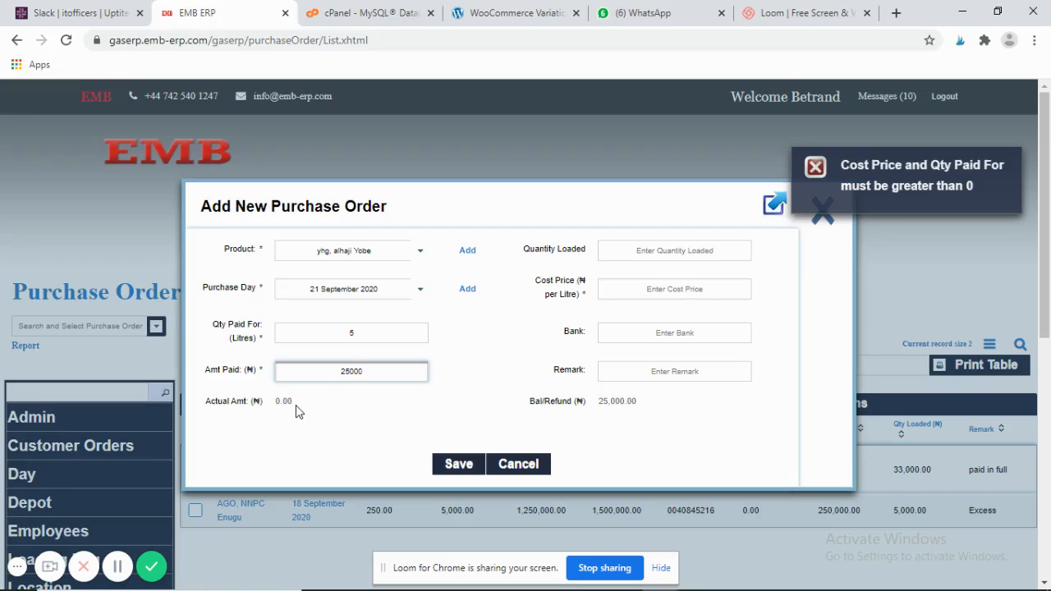
{"action": "left_click", "coordinate": [687, 252]}
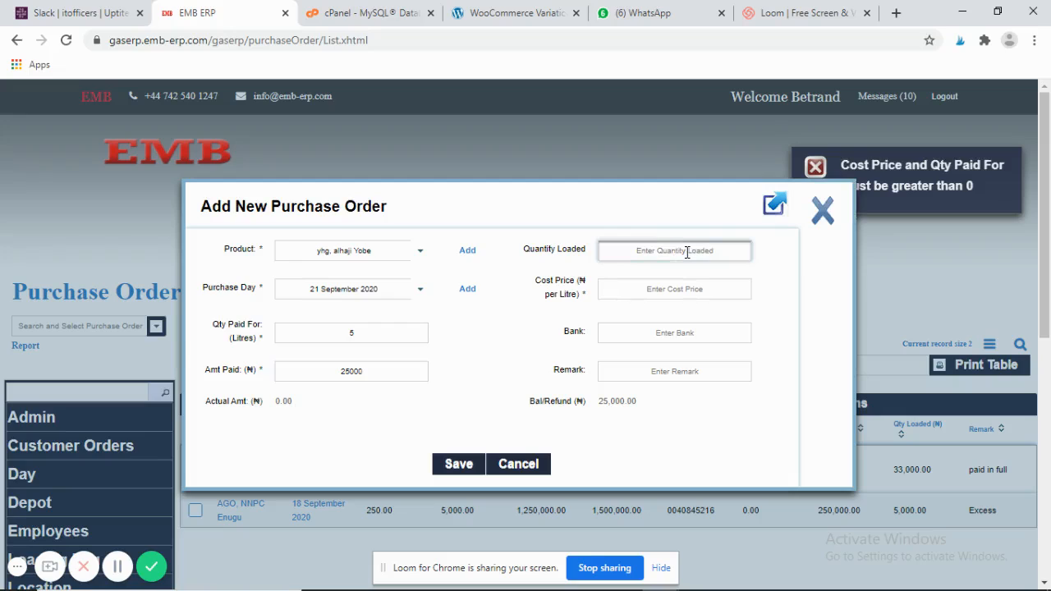
{"action": "type", "text": "5"}
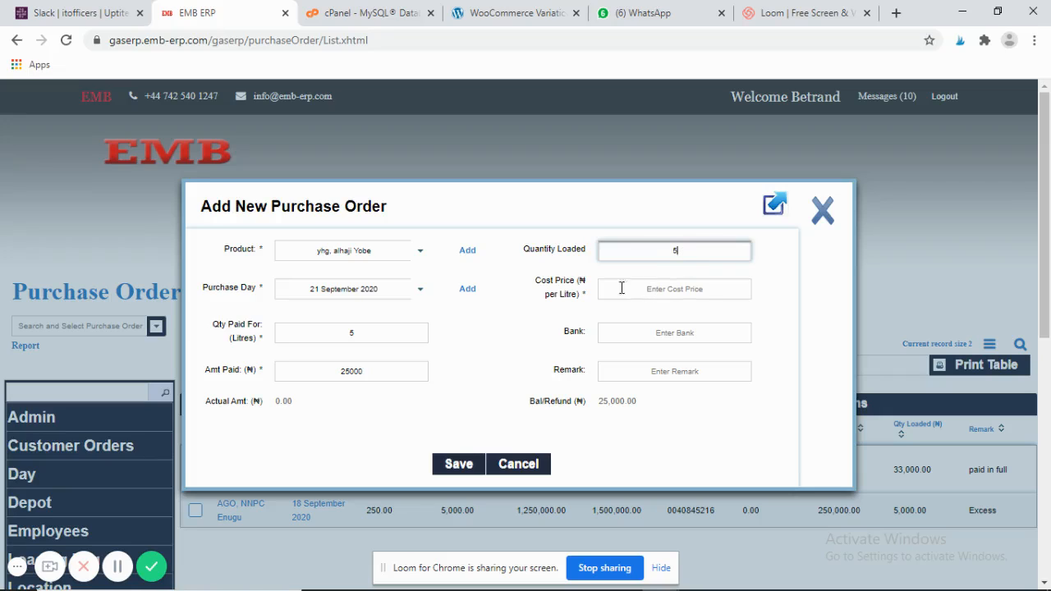
{"action": "left_click", "coordinate": [656, 290]}
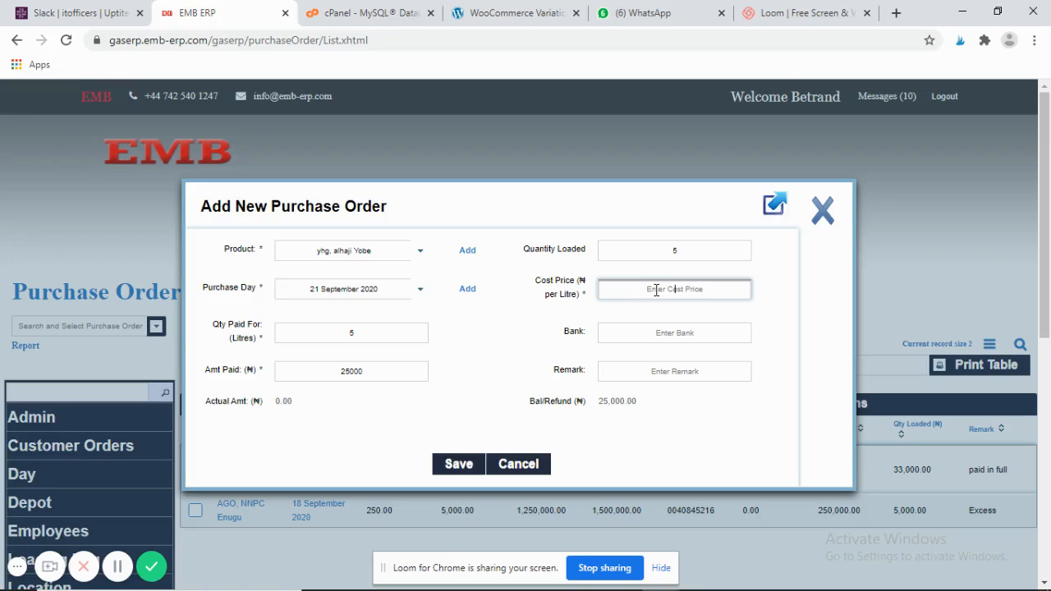
{"action": "type", "text": "5000"}
{"action": "left_click", "coordinate": [668, 332]}
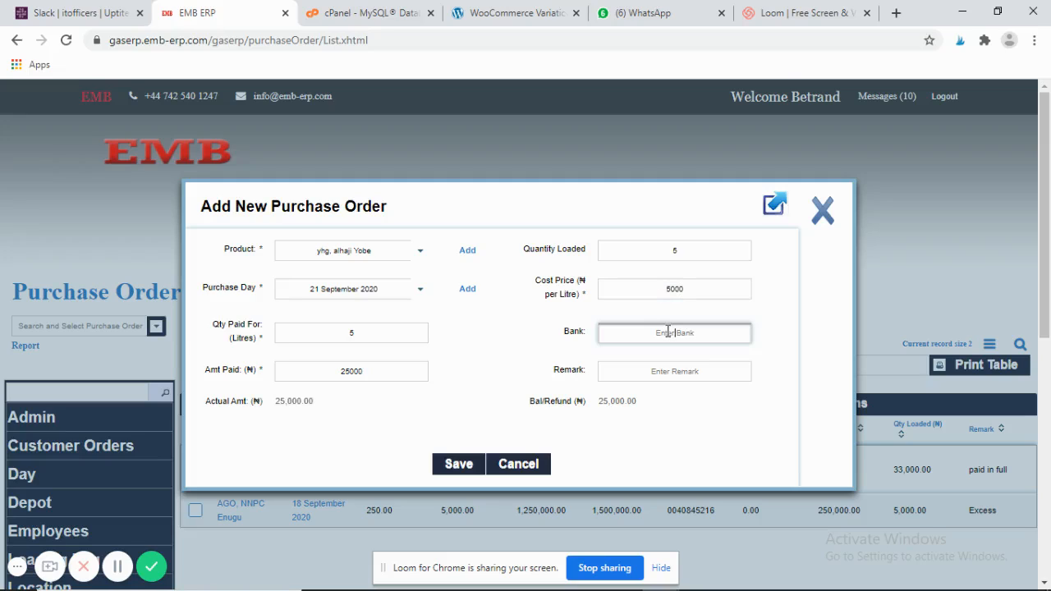
{"action": "type", "text": "uba"}
{"action": "left_click", "coordinate": [679, 370]}
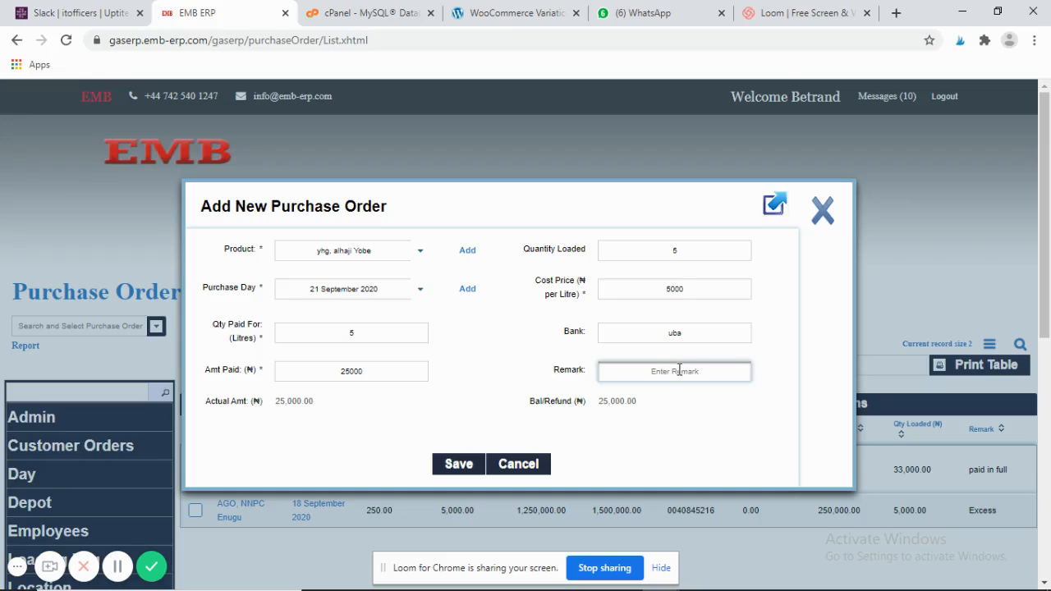
{"action": "type", "text": "paydent complete"}
- Save the new purchase order and scroll through the order list
{"action": "left_click", "coordinate": [458, 466]}
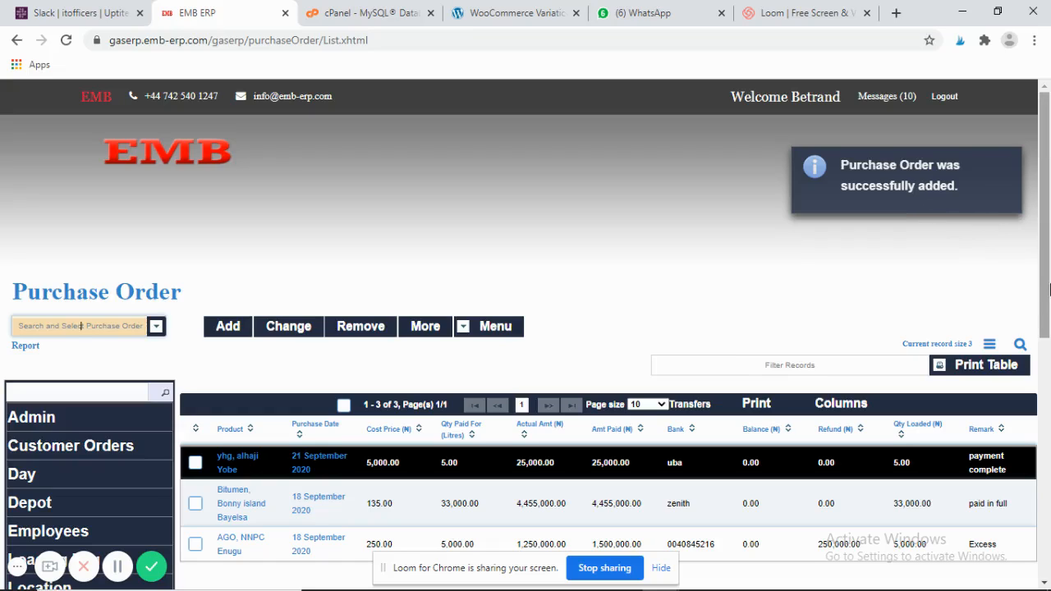
{"action": "left_click", "coordinate": [1048, 418]}
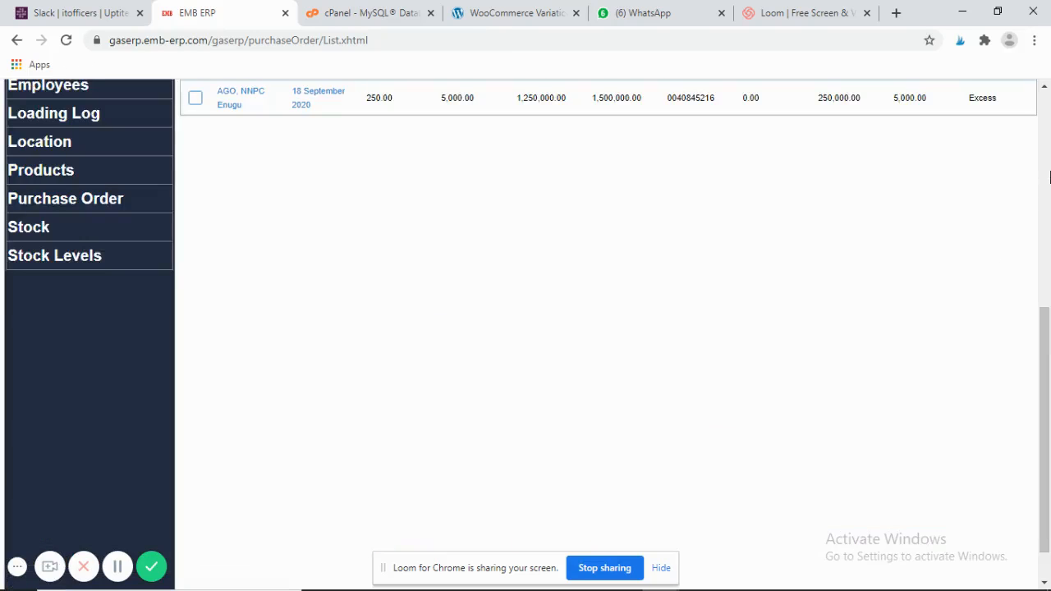
{"action": "left_click", "coordinate": [1046, 89]}
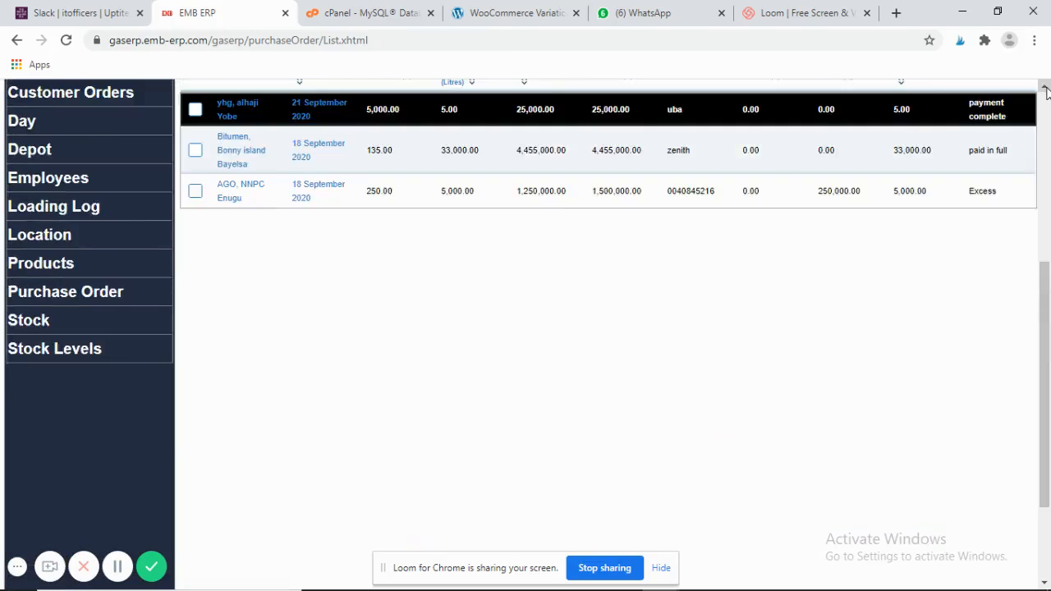
{"action": "left_click", "coordinate": [1046, 89]}
{"action": "left_click", "coordinate": [1046, 88]}
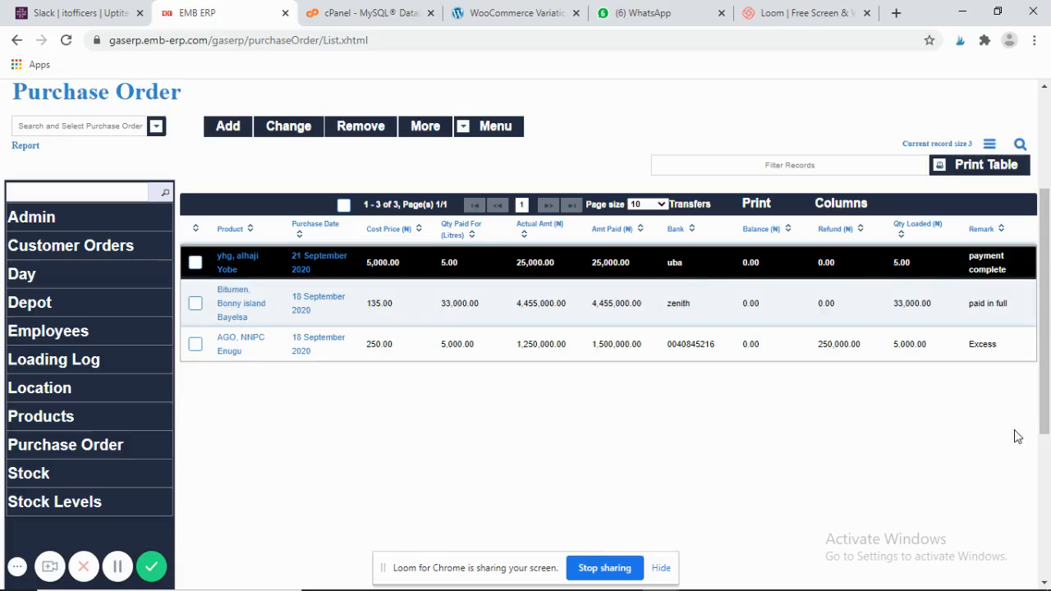
- Go to the Stock section's Product Types list
{"action": "mouse_move", "coordinate": [1049, 574]}
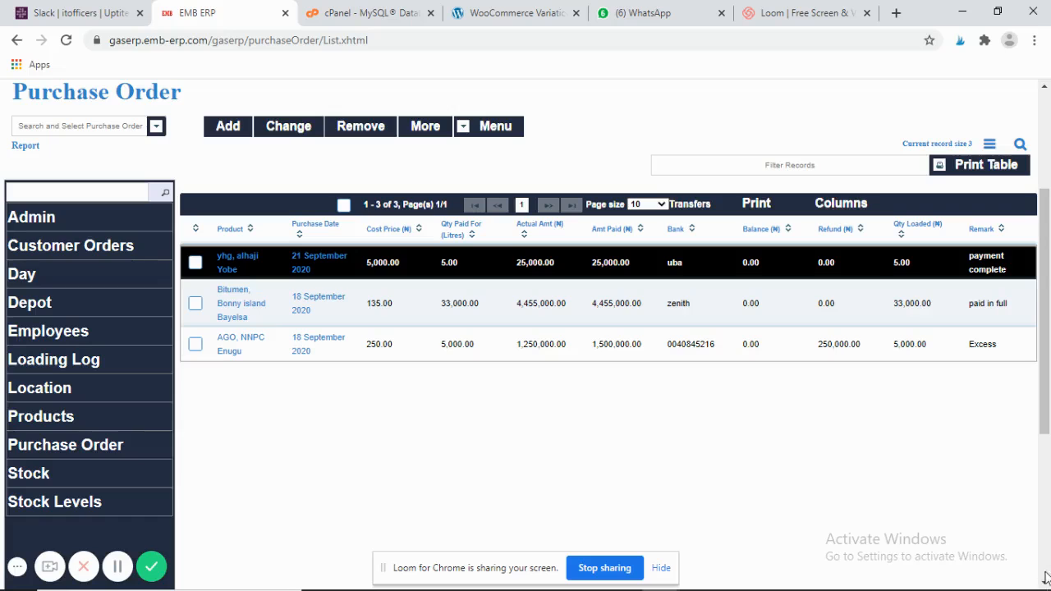
{"action": "left_click", "coordinate": [1044, 581]}
{"action": "left_click", "coordinate": [1045, 581]}
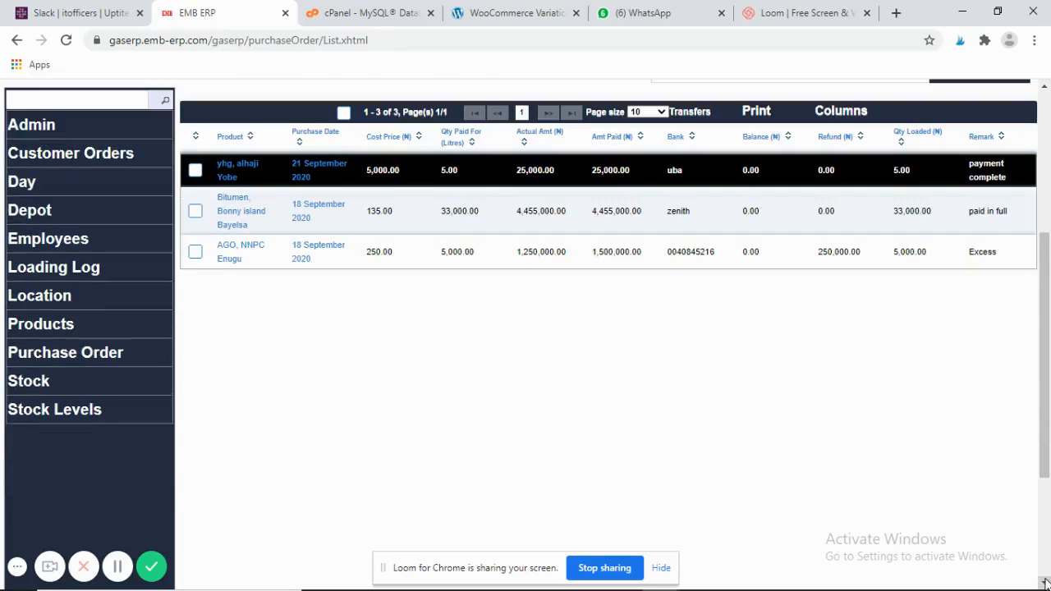
{"action": "left_click", "coordinate": [111, 388]}
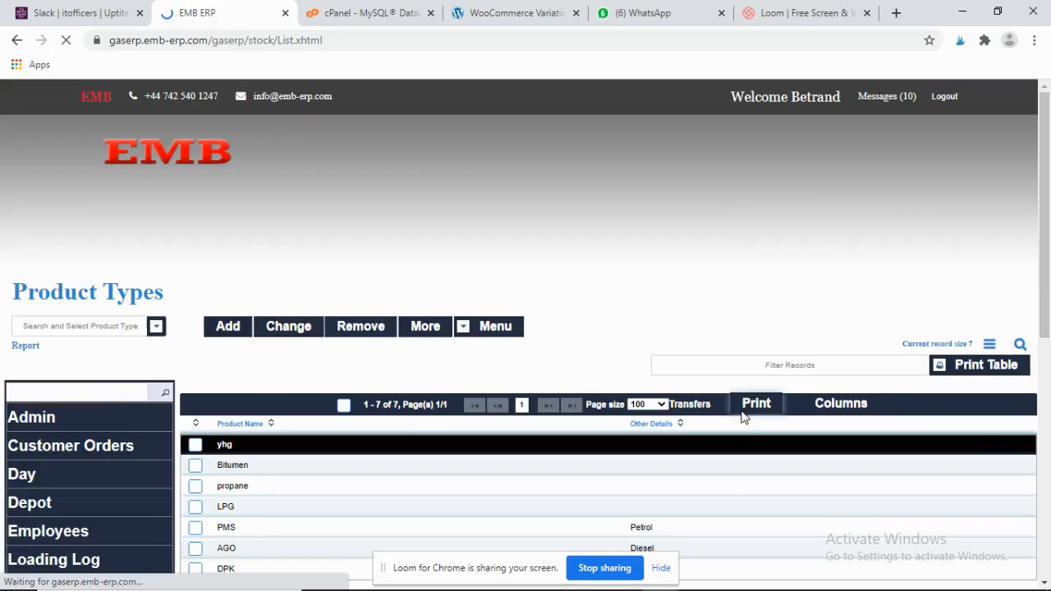
- Scroll the Product Types page and go to the Stock Levels records
{"action": "left_click", "coordinate": [1046, 505]}
{"action": "left_click_drag", "start_coordinate": [1048, 505], "coordinate": [1049, 232]}
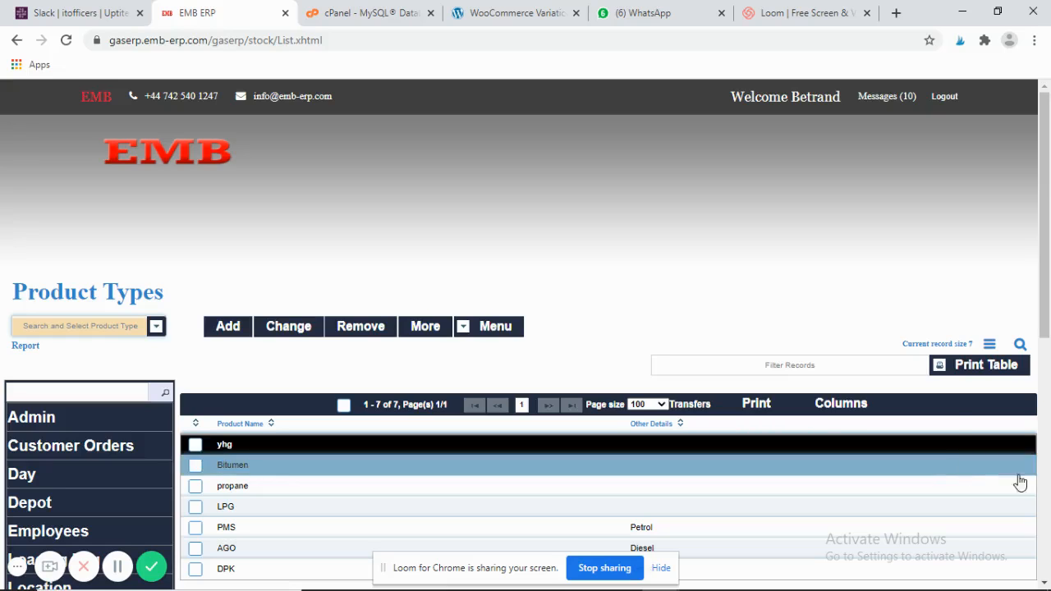
{"action": "scroll", "coordinate": [81, 326], "scroll_direction": "down", "scroll_amount": 3}
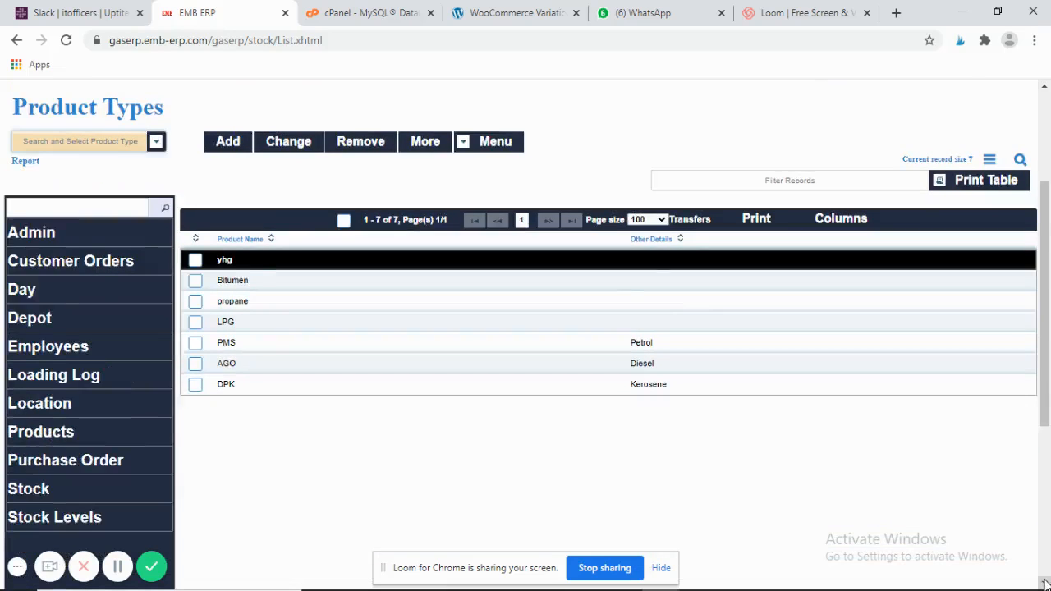
{"action": "left_click", "coordinate": [1045, 581]}
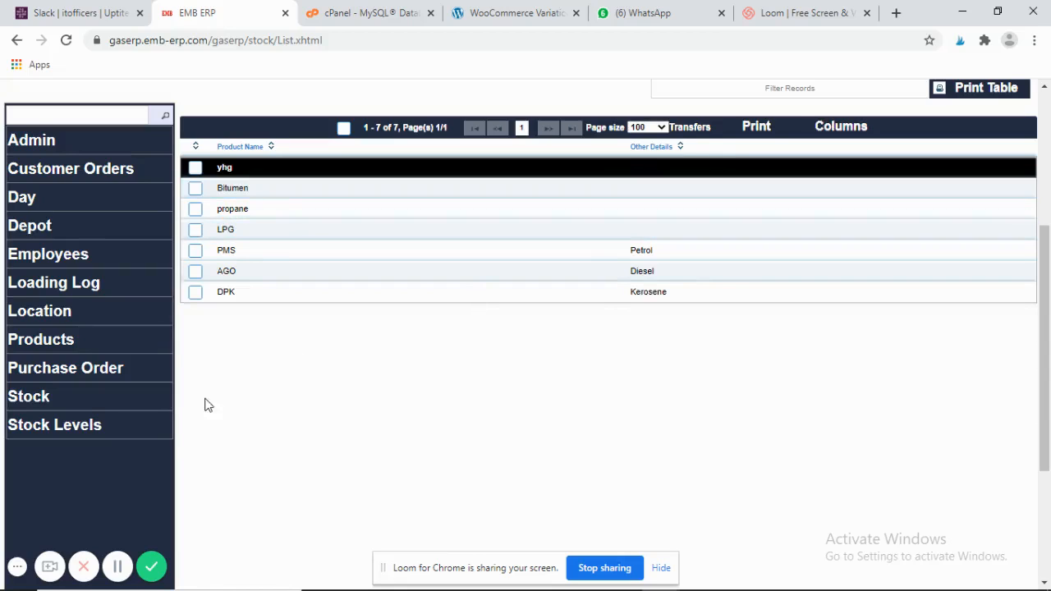
{"action": "left_click", "coordinate": [88, 430]}
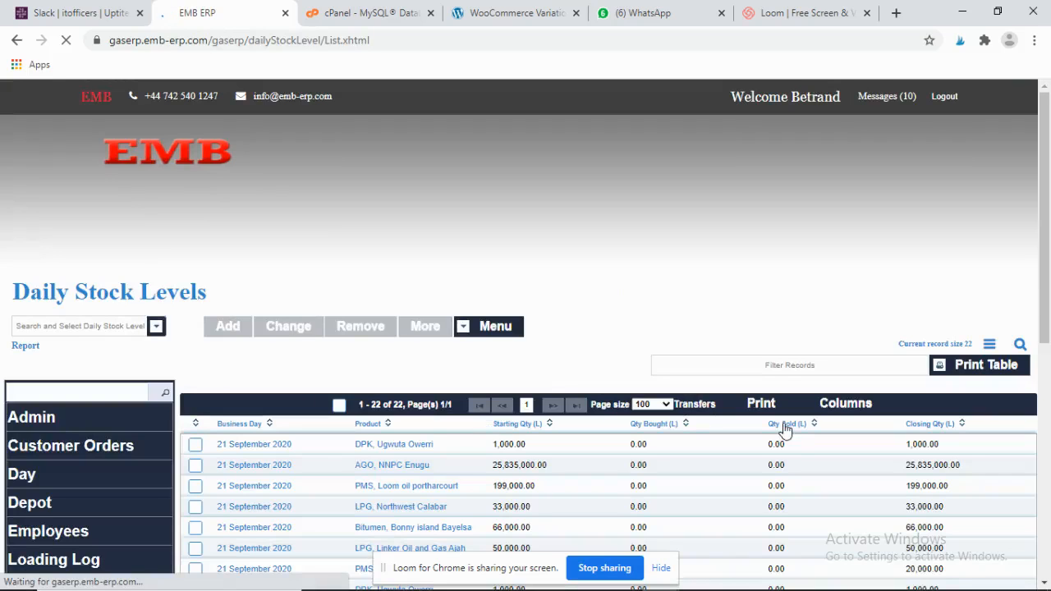
{"action": "left_click", "coordinate": [1044, 581]}
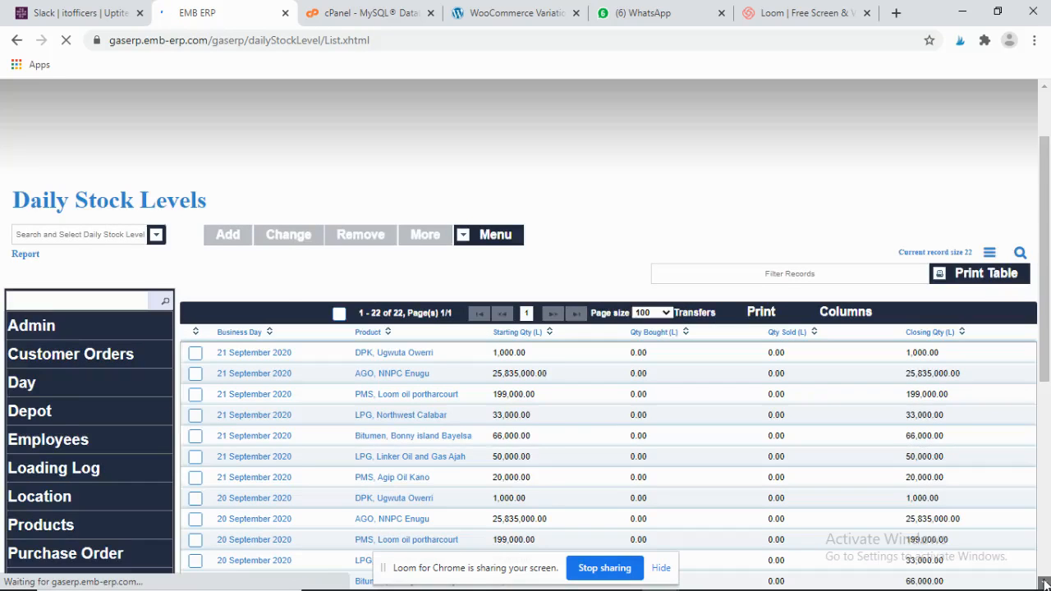
{"action": "left_click", "coordinate": [1043, 581]}
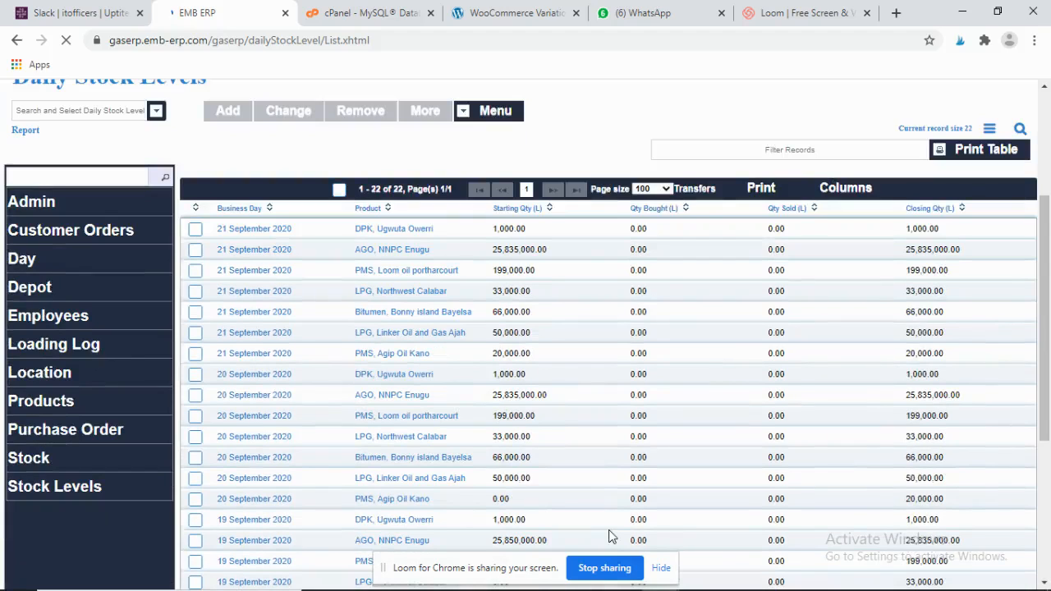
{"action": "left_click", "coordinate": [320, 337]}
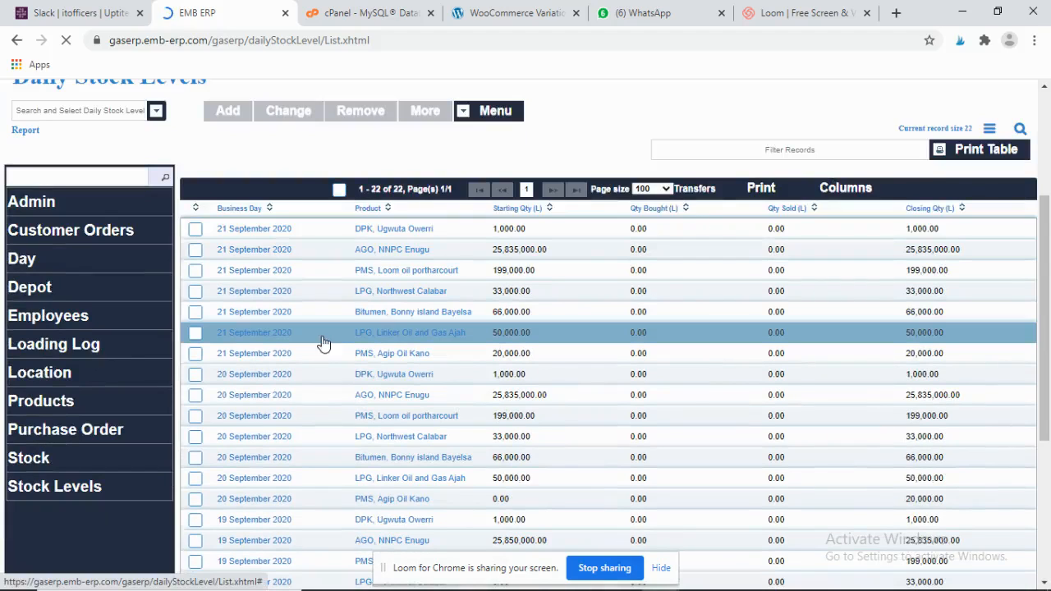
{"action": "left_click", "coordinate": [439, 357]}
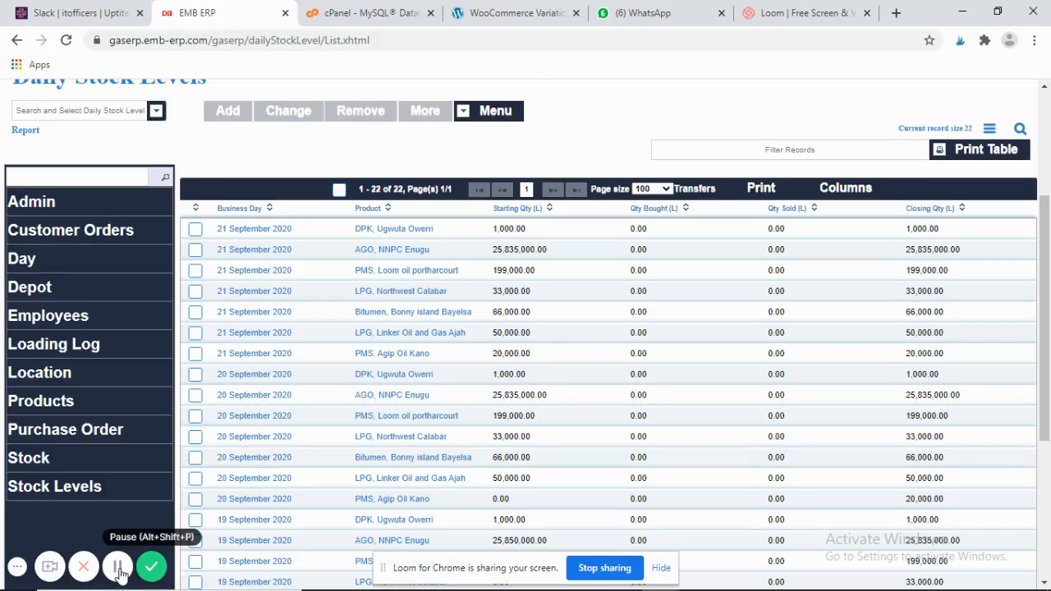
{"action": "scroll", "coordinate": [117, 573], "scroll_direction": "down", "scroll_amount": 1}
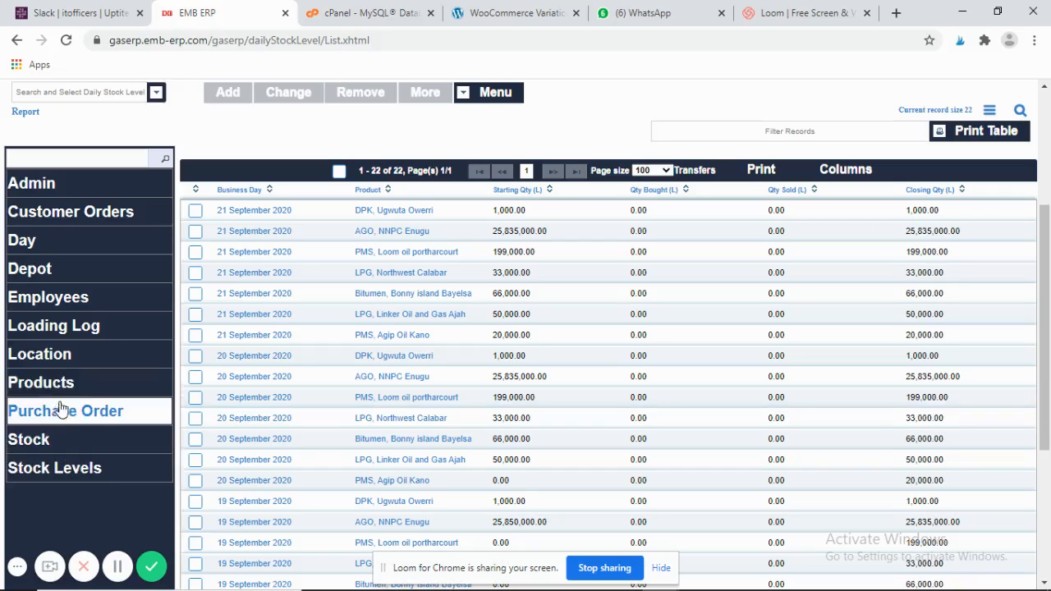
- Go to the Business Days list and open the Add New Business Day form
{"action": "left_click", "coordinate": [102, 257]}
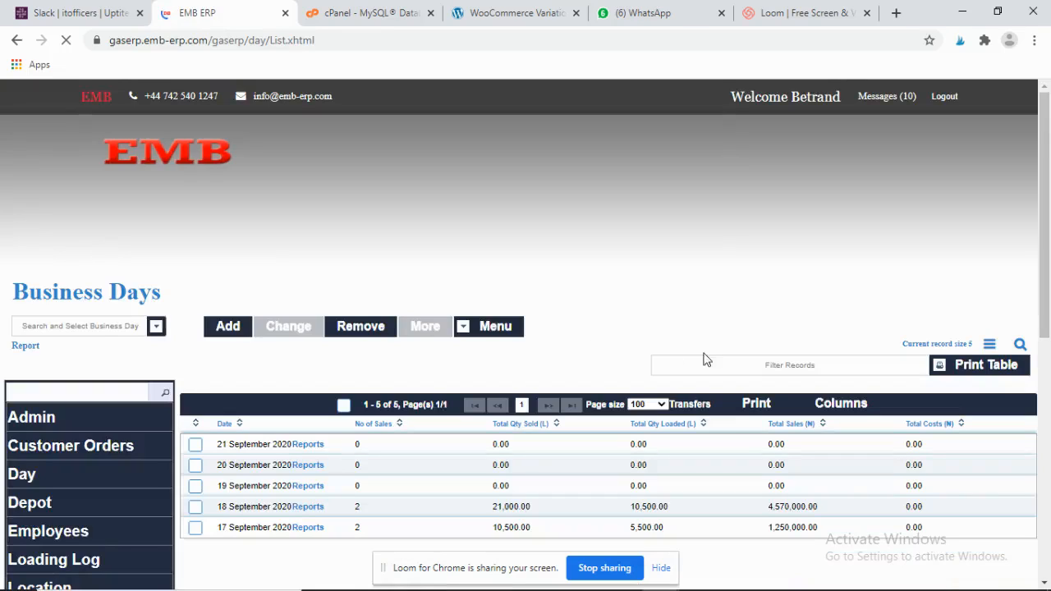
{"action": "left_click", "coordinate": [236, 328]}
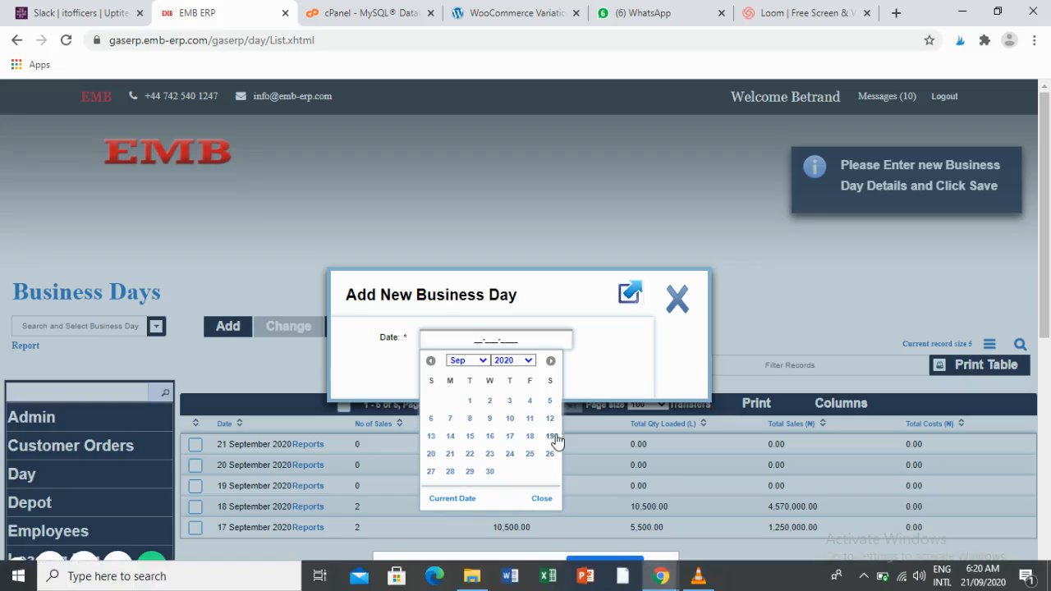
- Date the new business day 3 September 2020 and save it
{"action": "left_click", "coordinate": [510, 401]}
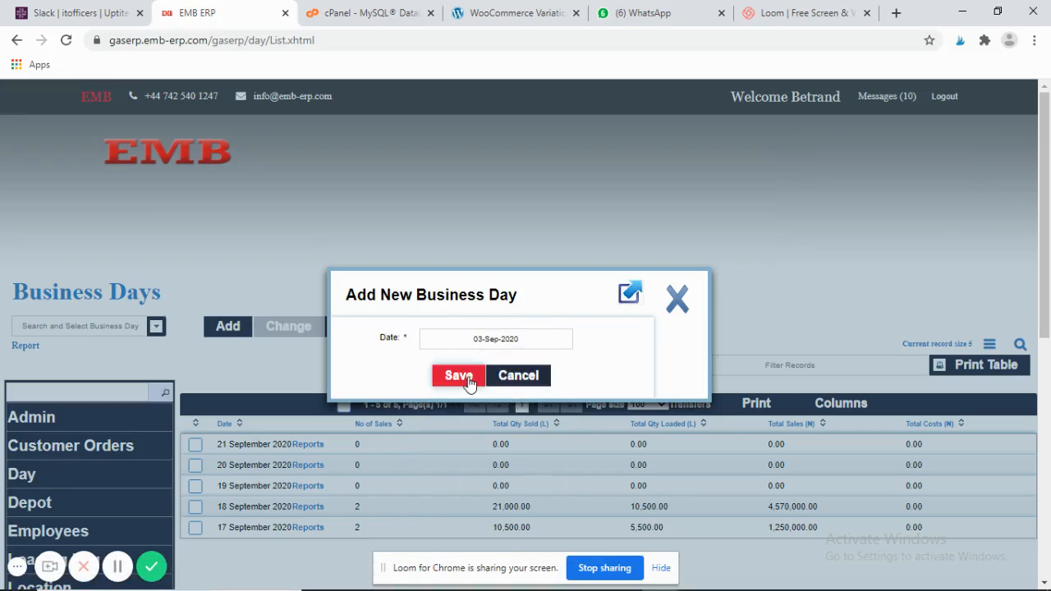
{"action": "left_click", "coordinate": [680, 299]}
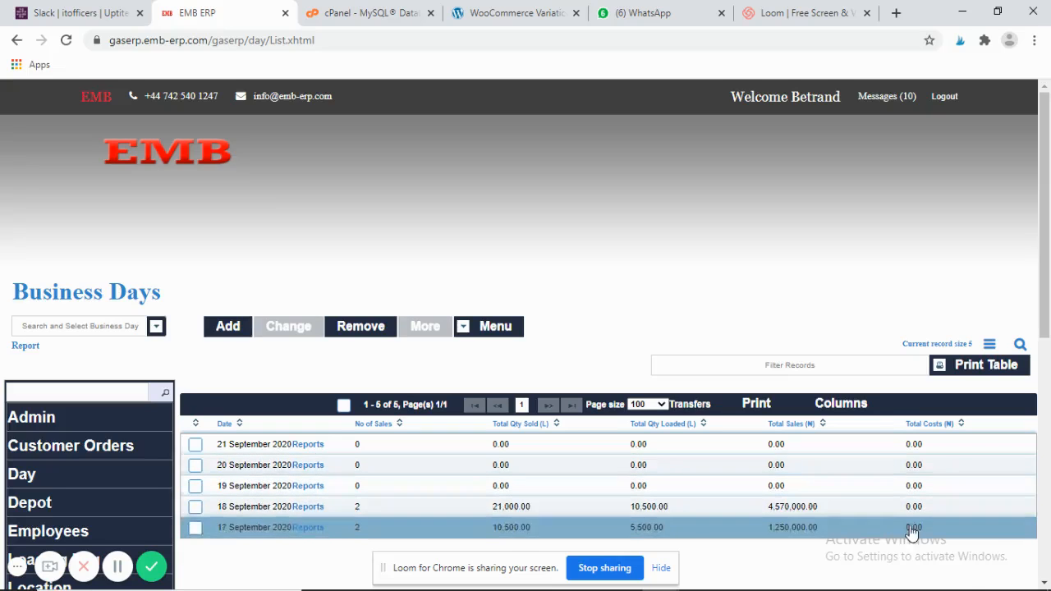
- Open Customer Orders to view the existing AGO, PMS and DPK orders
{"action": "left_click", "coordinate": [1044, 582]}
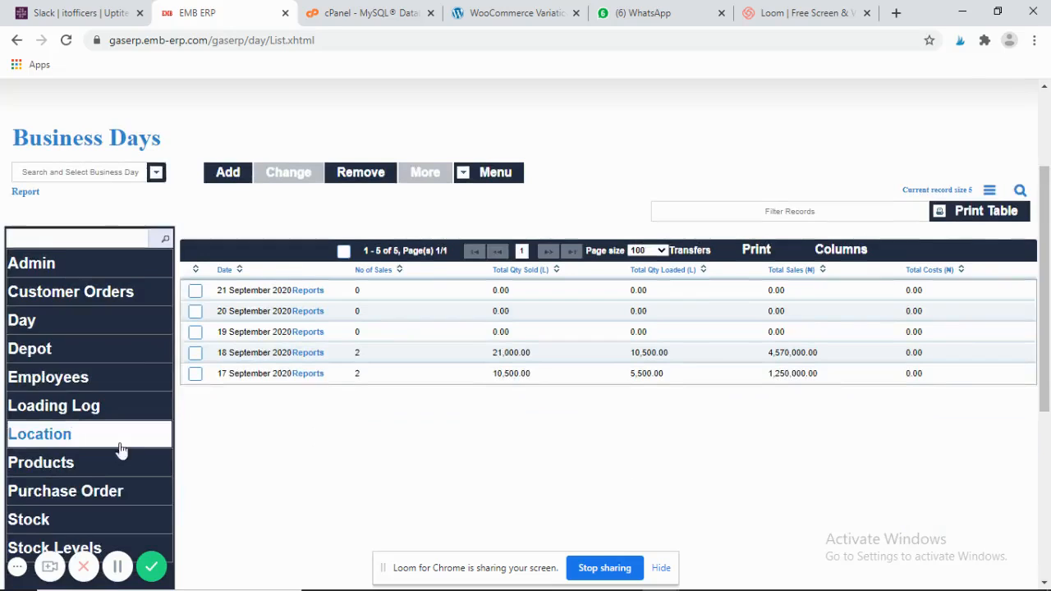
{"action": "left_click", "coordinate": [105, 304]}
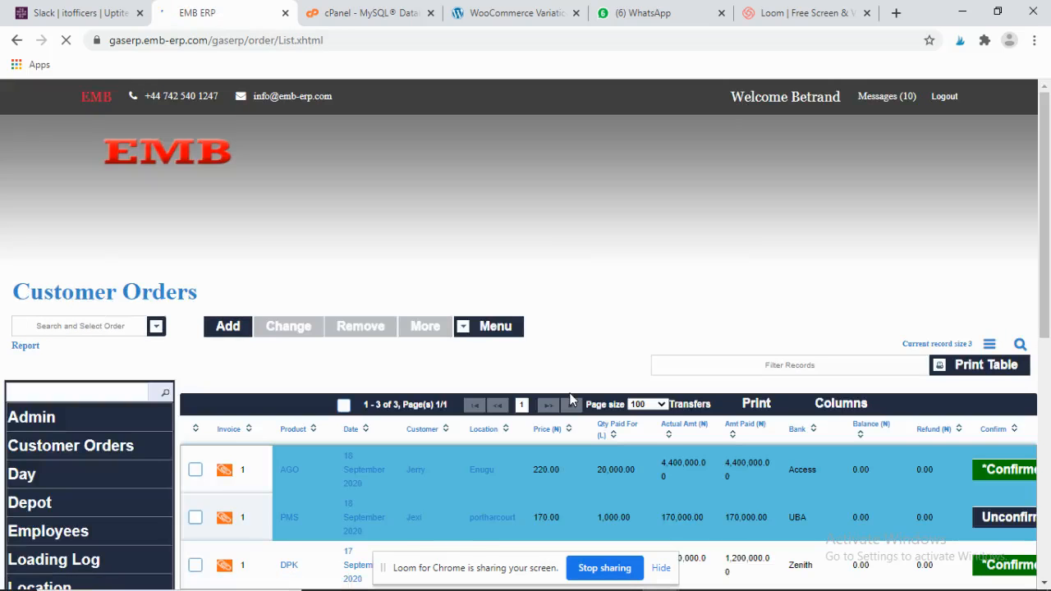
{"action": "left_click", "coordinate": [1045, 581]}
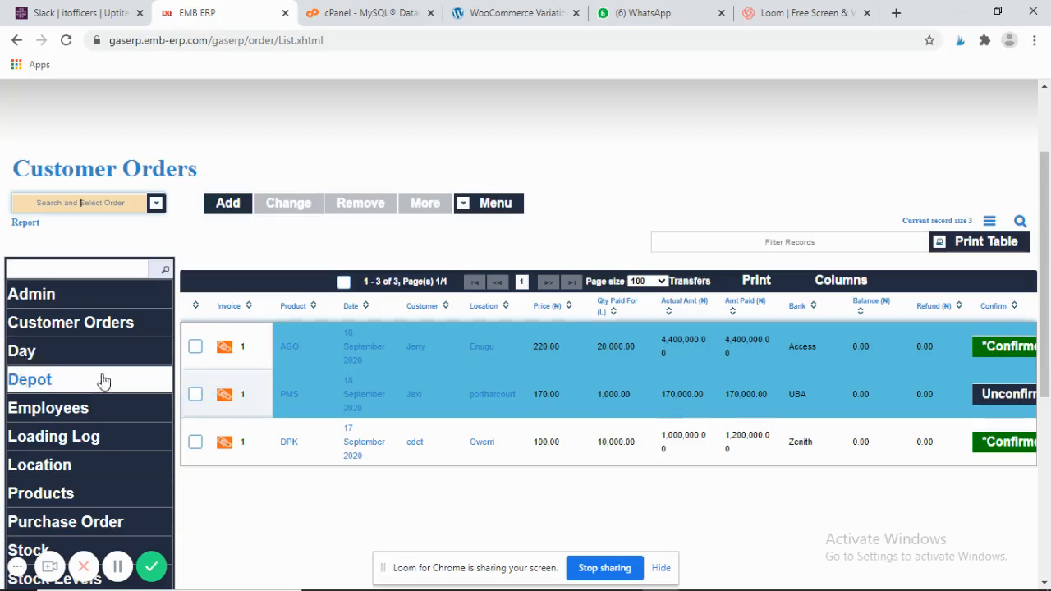
{"action": "left_click", "coordinate": [56, 439]}
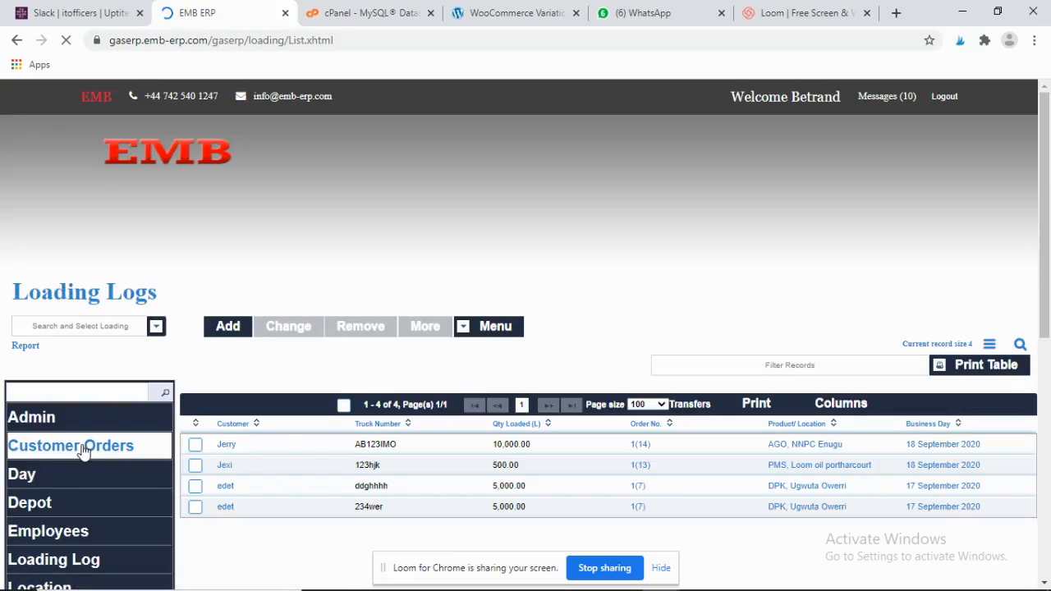
{"action": "left_click", "coordinate": [85, 451]}
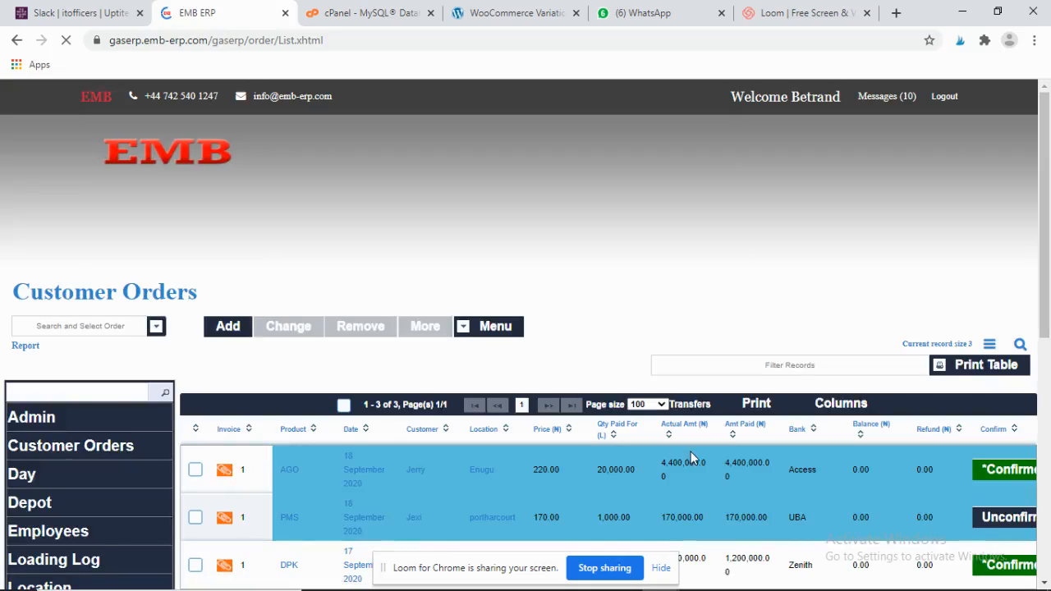
{"action": "left_click", "coordinate": [235, 328]}
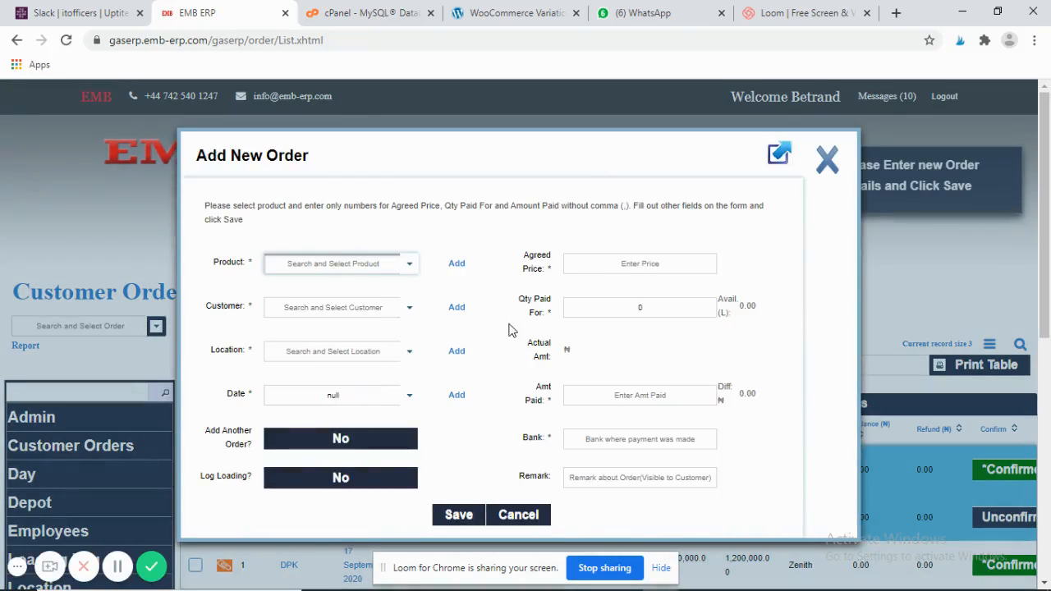
- Choose yhg, alhaji Yobe as the order's product, then open the customers page via Add
{"action": "left_click", "coordinate": [410, 268]}
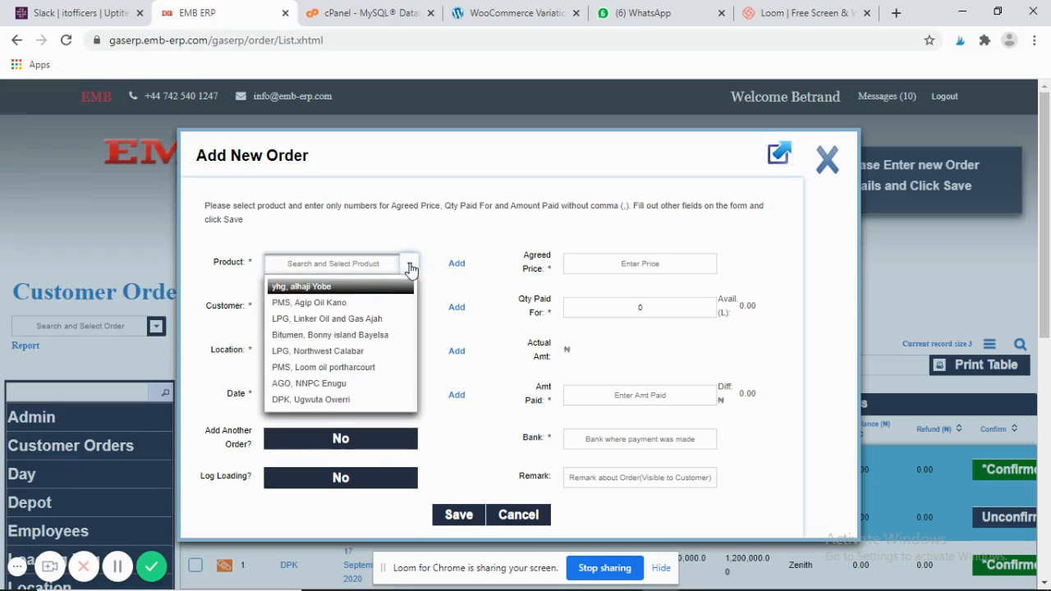
{"action": "left_click", "coordinate": [368, 292]}
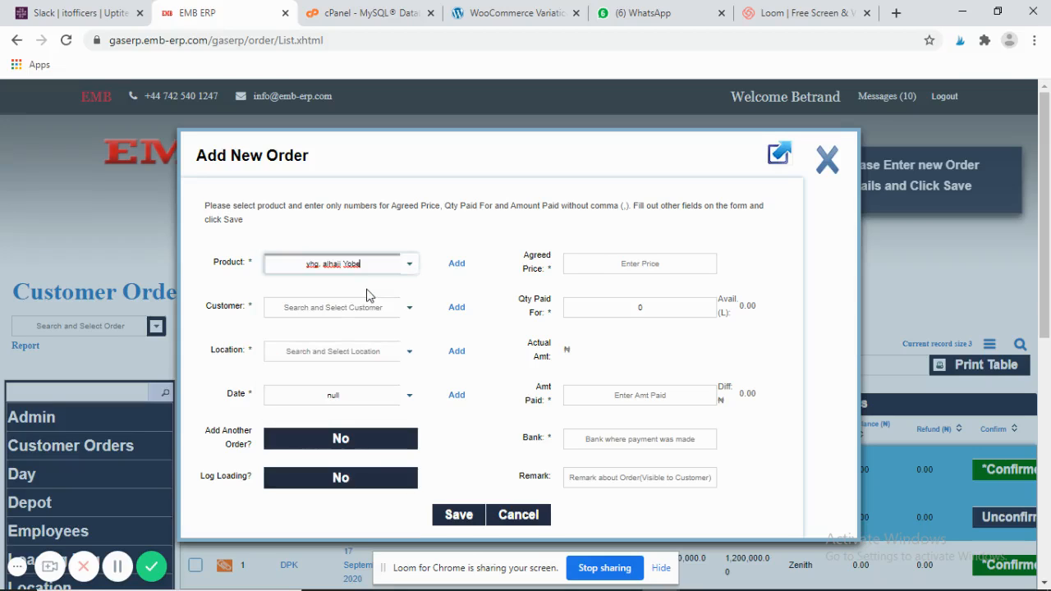
{"action": "left_click", "coordinate": [409, 310]}
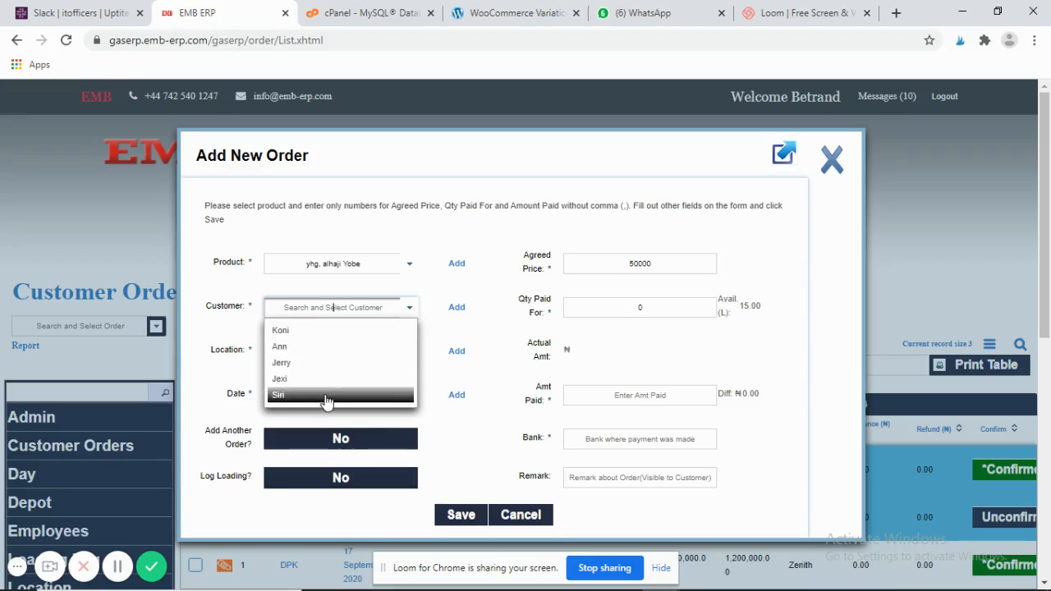
{"action": "left_click", "coordinate": [458, 312]}
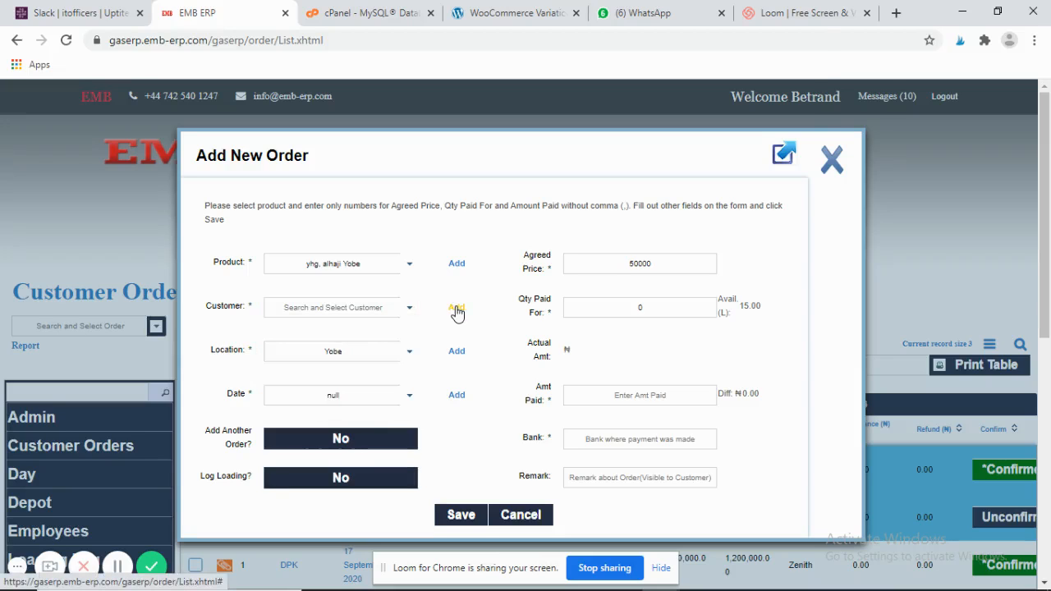
{"action": "left_click", "coordinate": [458, 312]}
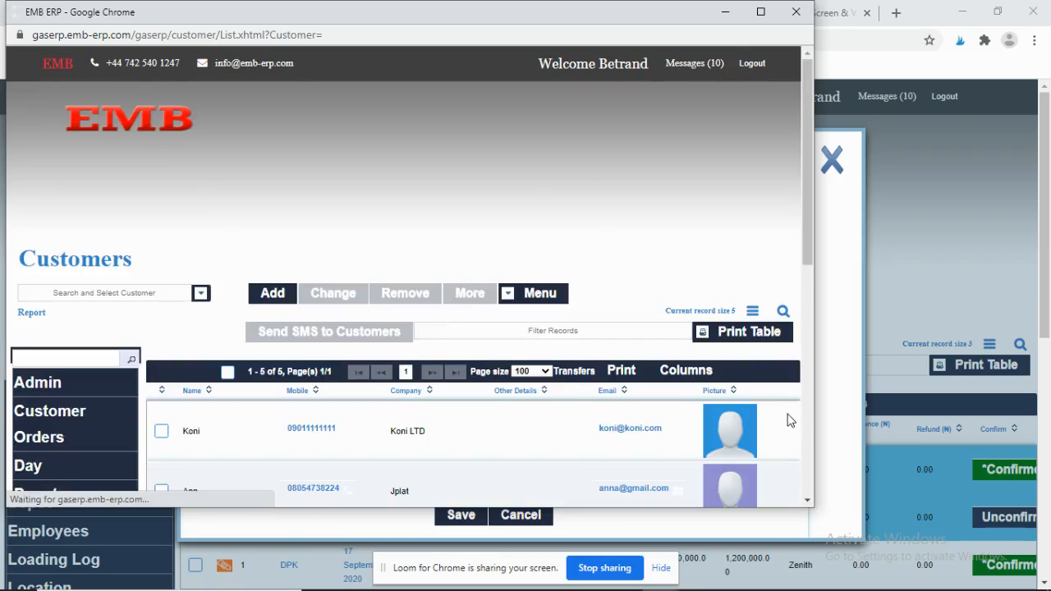
- Enter the new customer's name, mobile number and company agro
{"action": "left_click", "coordinate": [287, 300]}
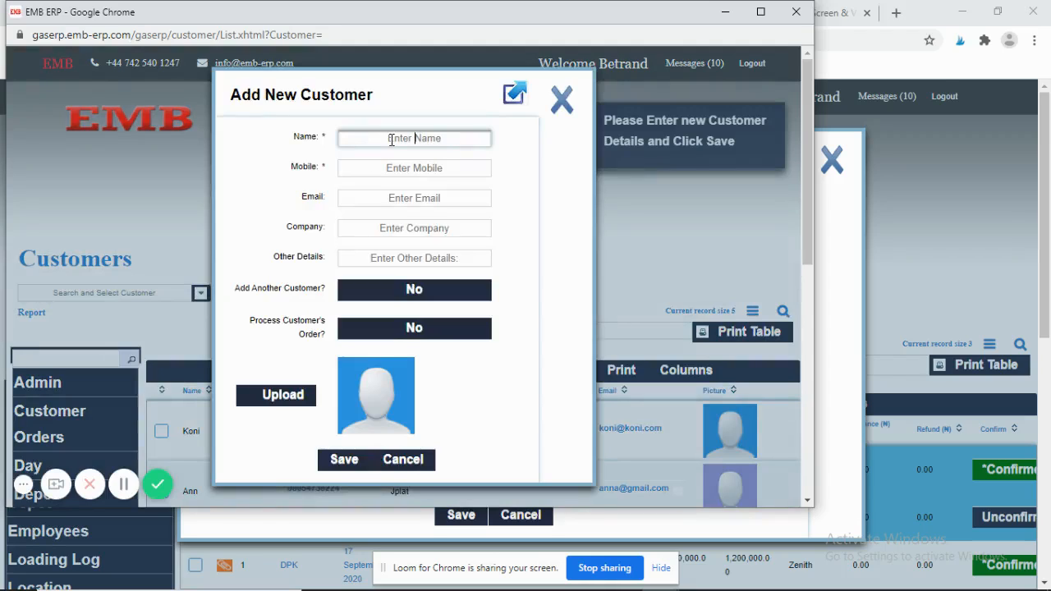
{"action": "type", "text": "tobe"}
{"action": "left_click", "coordinate": [404, 166]}
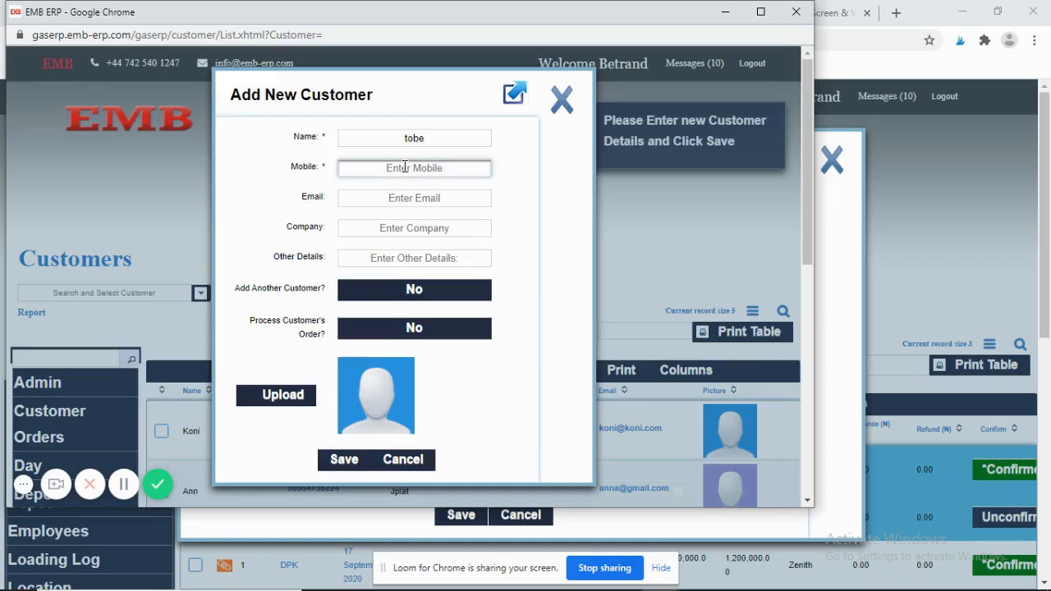
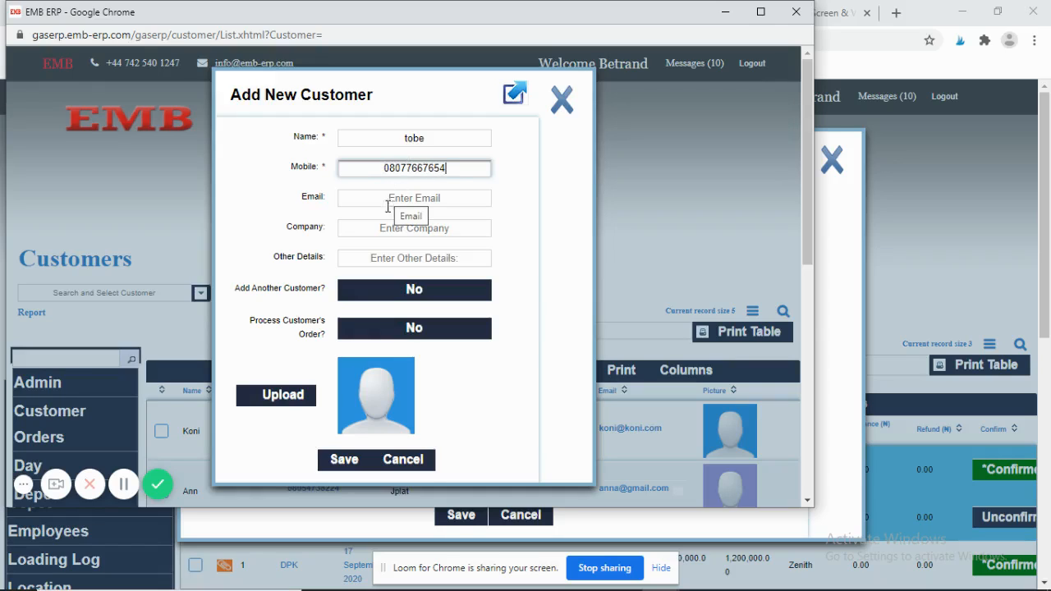
{"action": "left_click", "coordinate": [404, 227]}
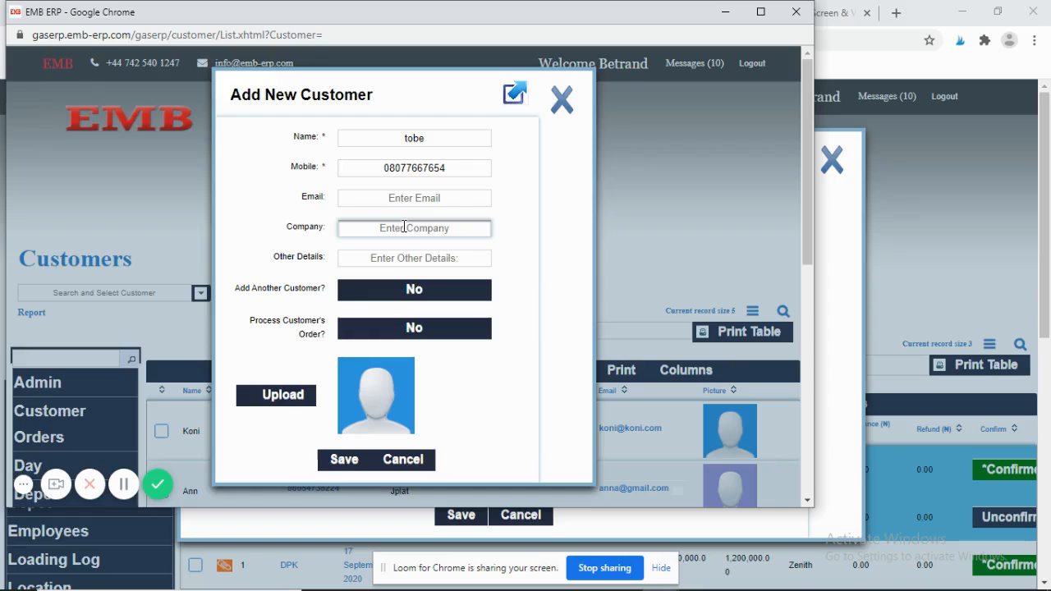
{"action": "type", "text": "agro"}
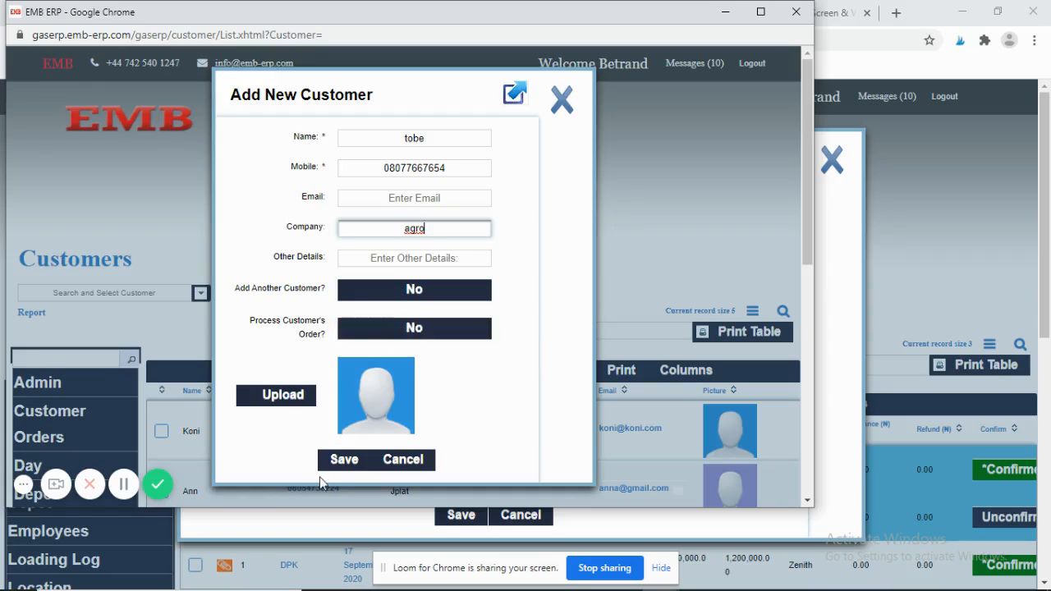
- Leave Process Customer's Order set to No and save the customer
{"action": "left_click", "coordinate": [438, 329]}
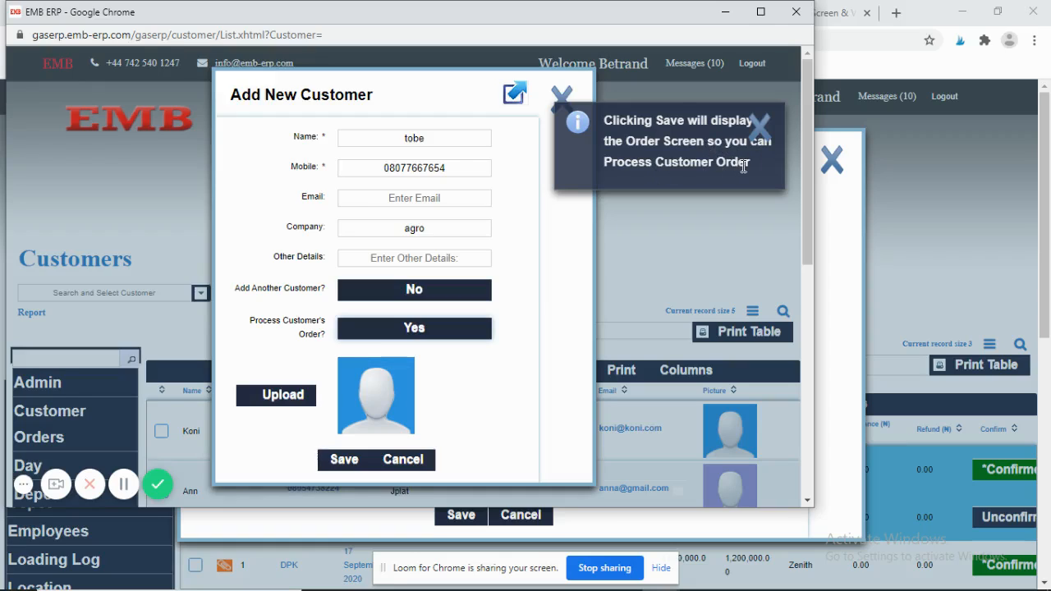
{"action": "left_click", "coordinate": [383, 340]}
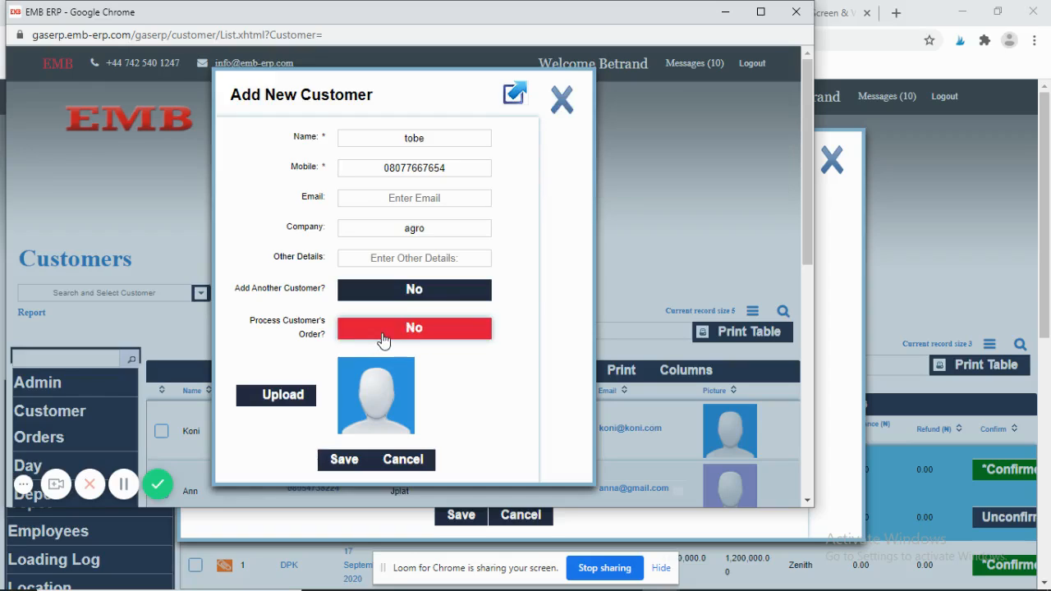
{"action": "left_click", "coordinate": [345, 461]}
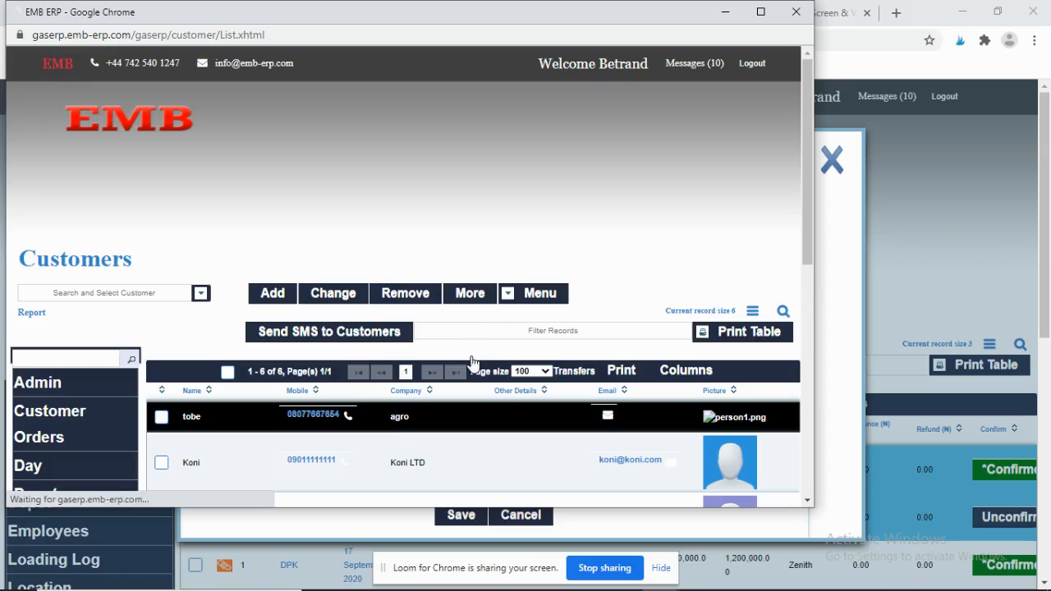
- Select the newly added customer and business day 21 September 2020 for the order
{"action": "left_click", "coordinate": [795, 13]}
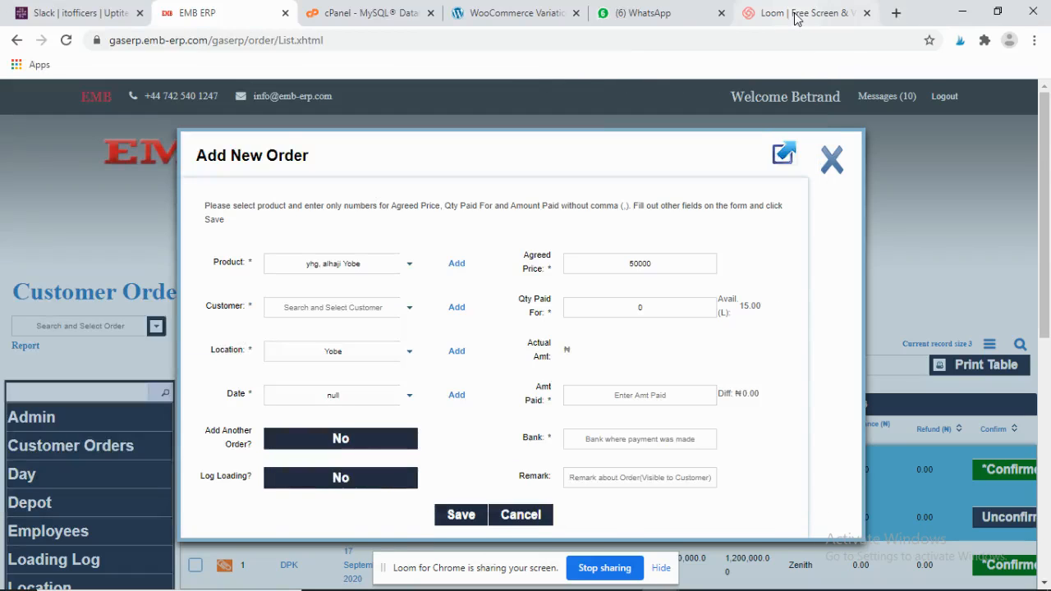
{"action": "left_click", "coordinate": [410, 319]}
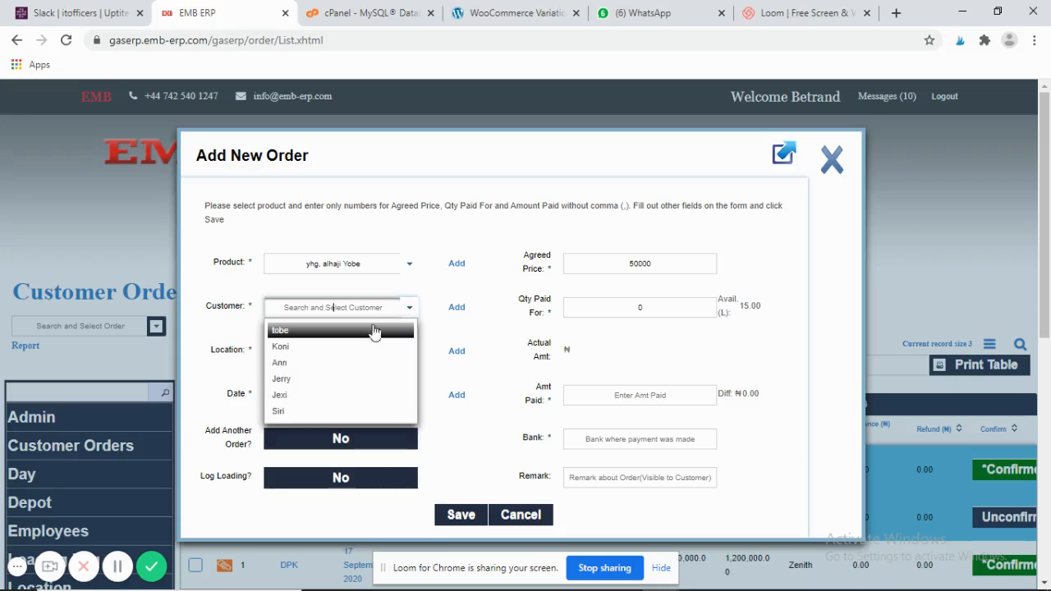
{"action": "left_click", "coordinate": [357, 332]}
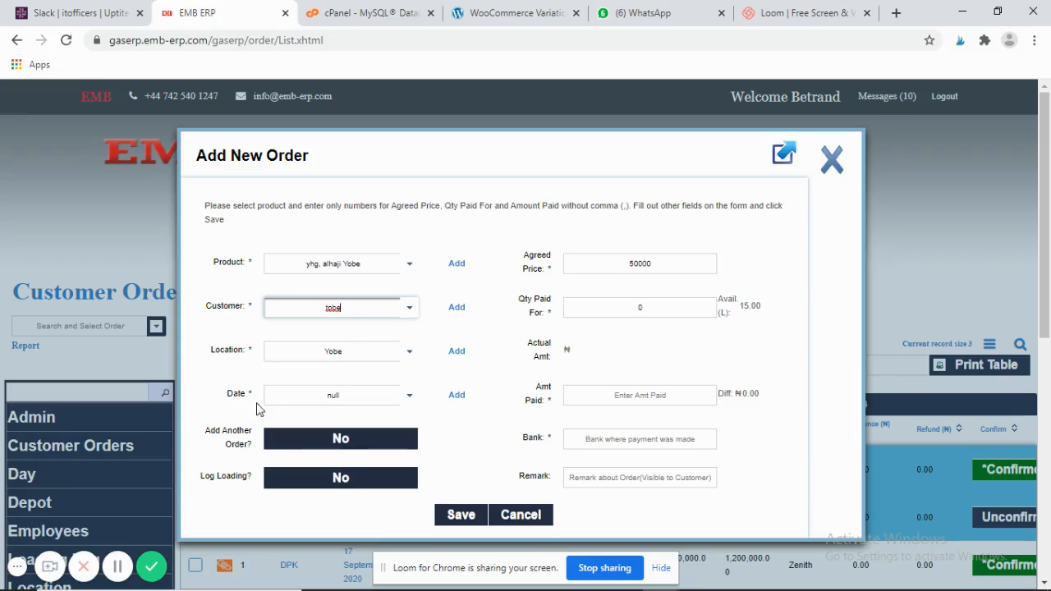
{"action": "left_click", "coordinate": [410, 396]}
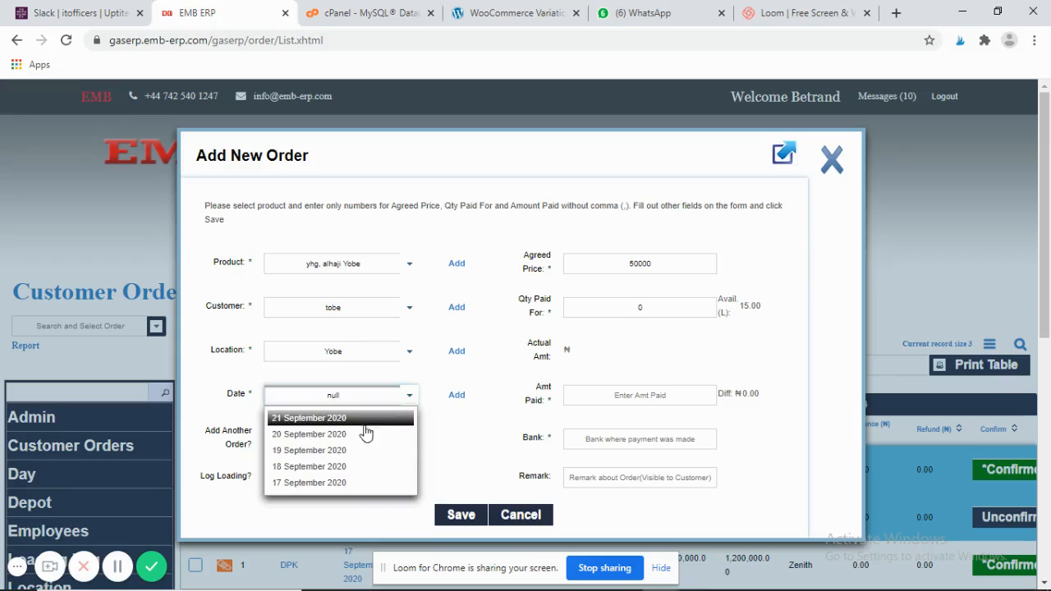
{"action": "left_click", "coordinate": [369, 421]}
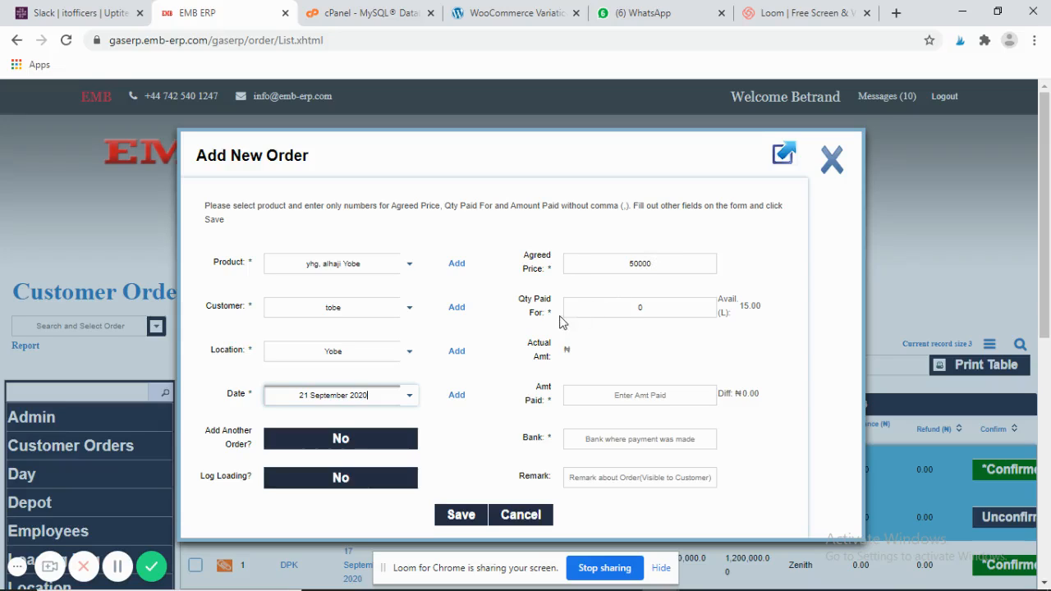
- Set quantity paid for to 5 and cut the agreed price to 5000
{"action": "left_click", "coordinate": [657, 307]}
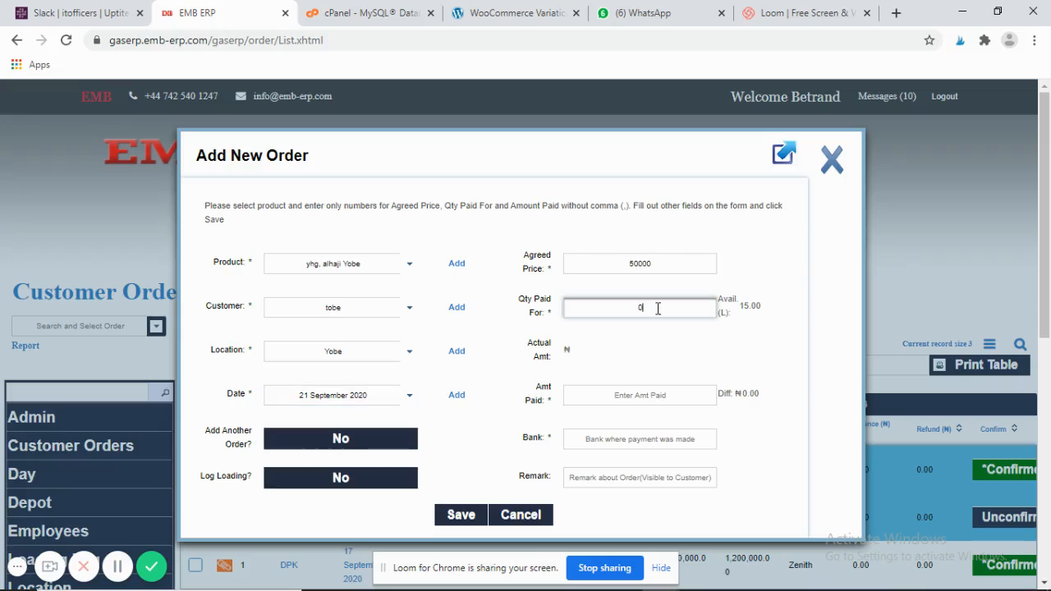
{"action": "key", "text": "BackSpace"}
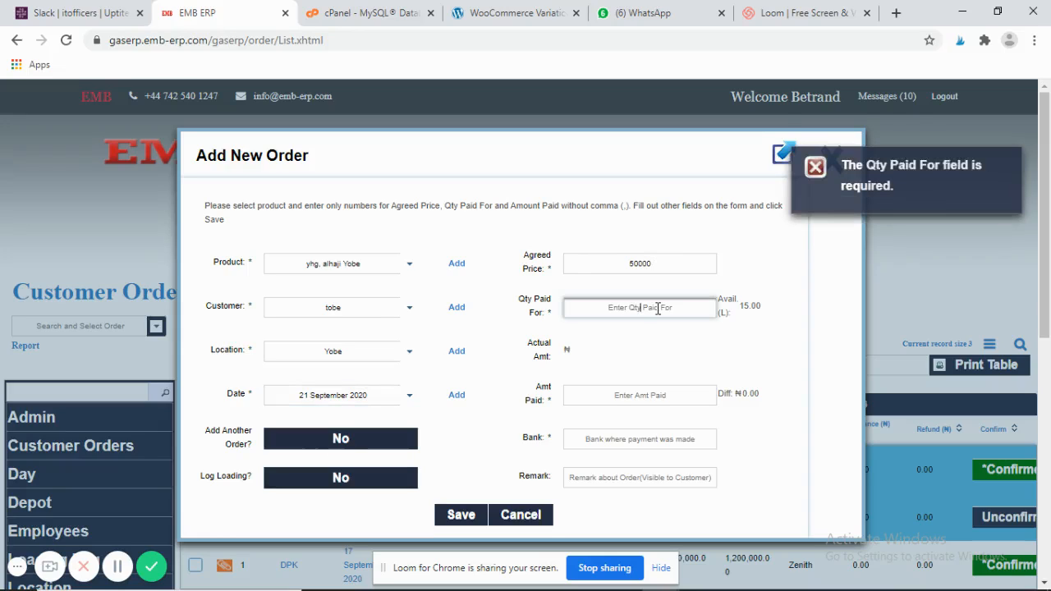
{"action": "type", "text": "5"}
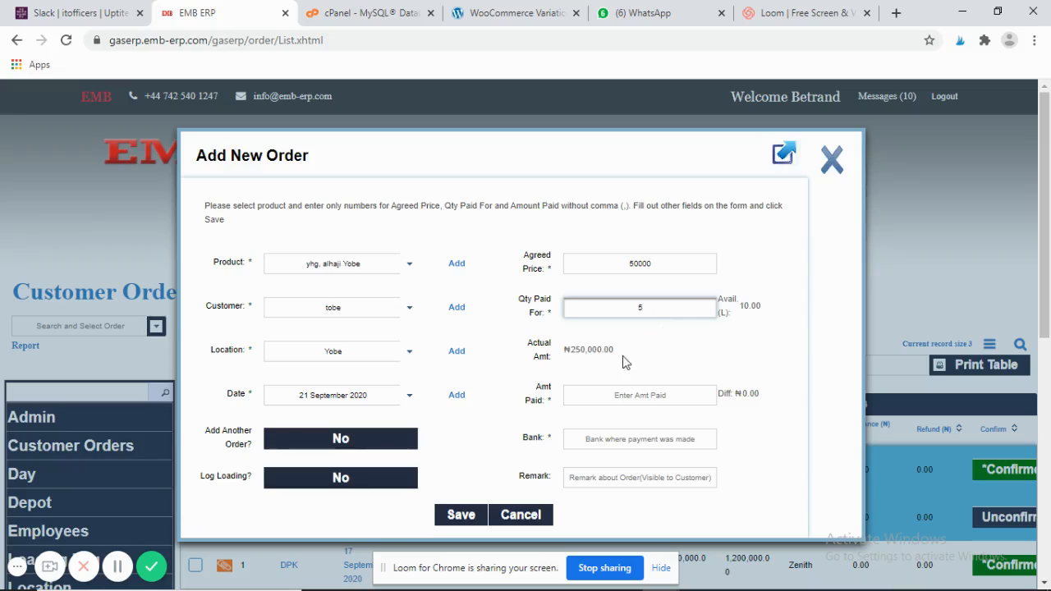
{"action": "left_click", "coordinate": [670, 264]}
{"action": "key", "text": "BackSpace"}
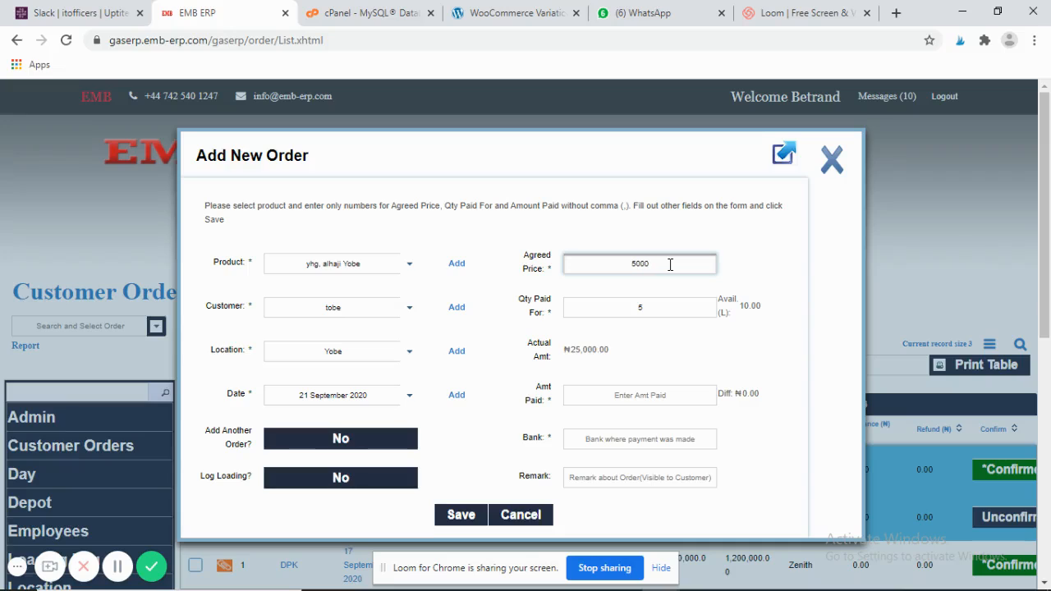
- Record amount paid 25000, bank uba and remark 'cdnfirmed' on the order
{"action": "left_click", "coordinate": [603, 396]}
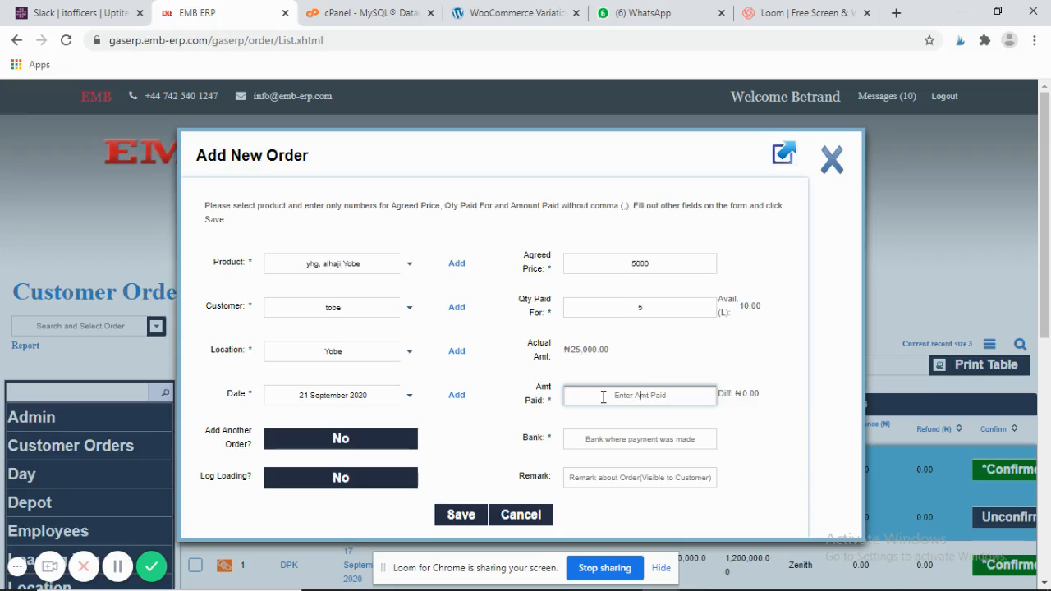
{"action": "type", "text": "25000"}
{"action": "left_click", "coordinate": [636, 440]}
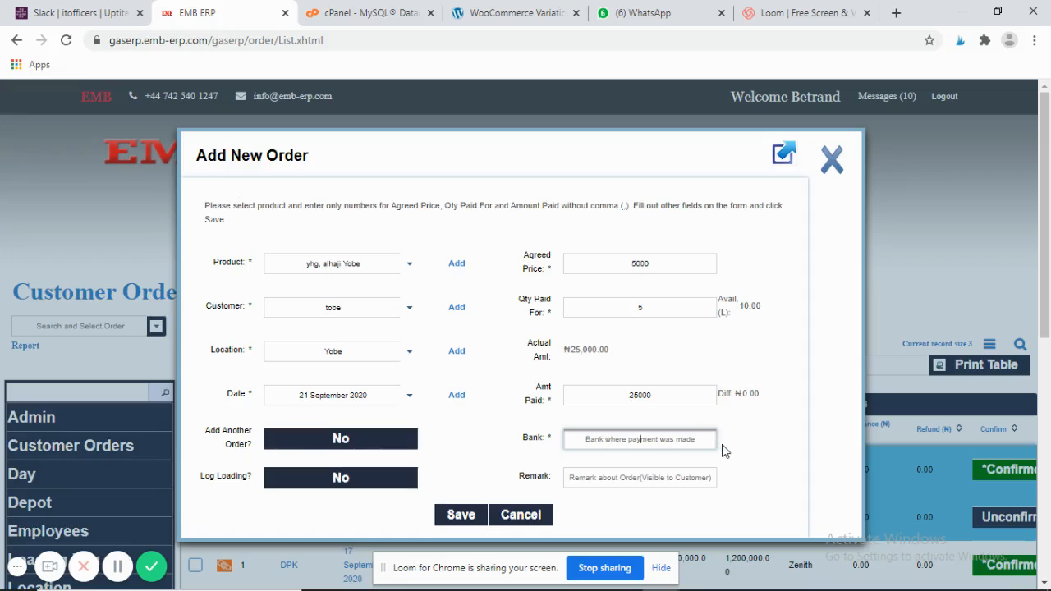
{"action": "type", "text": "uba"}
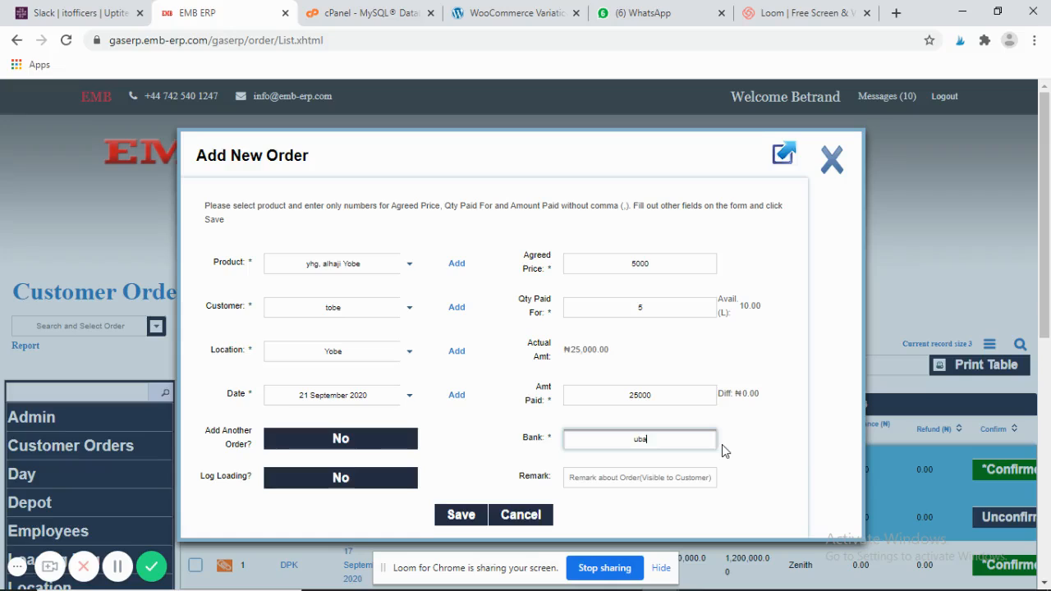
{"action": "left_click", "coordinate": [648, 481]}
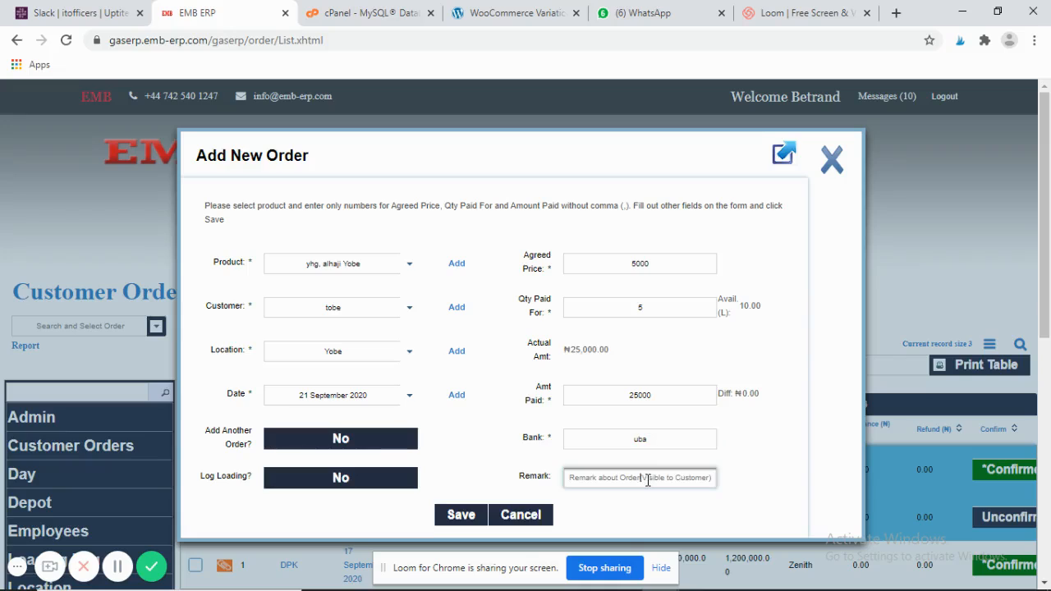
{"action": "type", "text": "cd"}
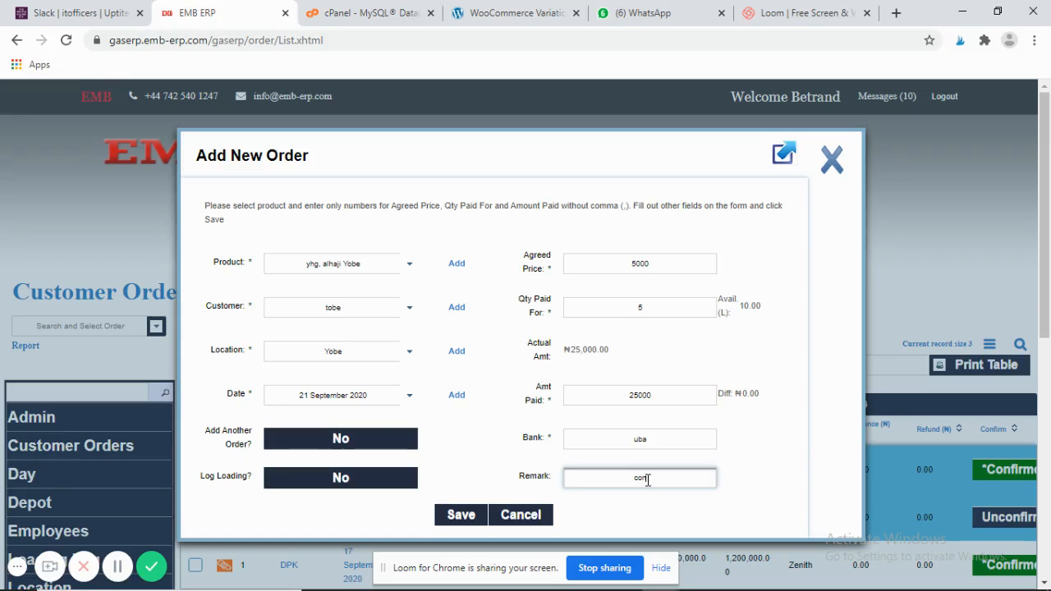
{"action": "type", "text": "nfirmed"}
- Save the order, change its business day to 20 September 2020, and close the form
{"action": "left_click", "coordinate": [465, 519]}
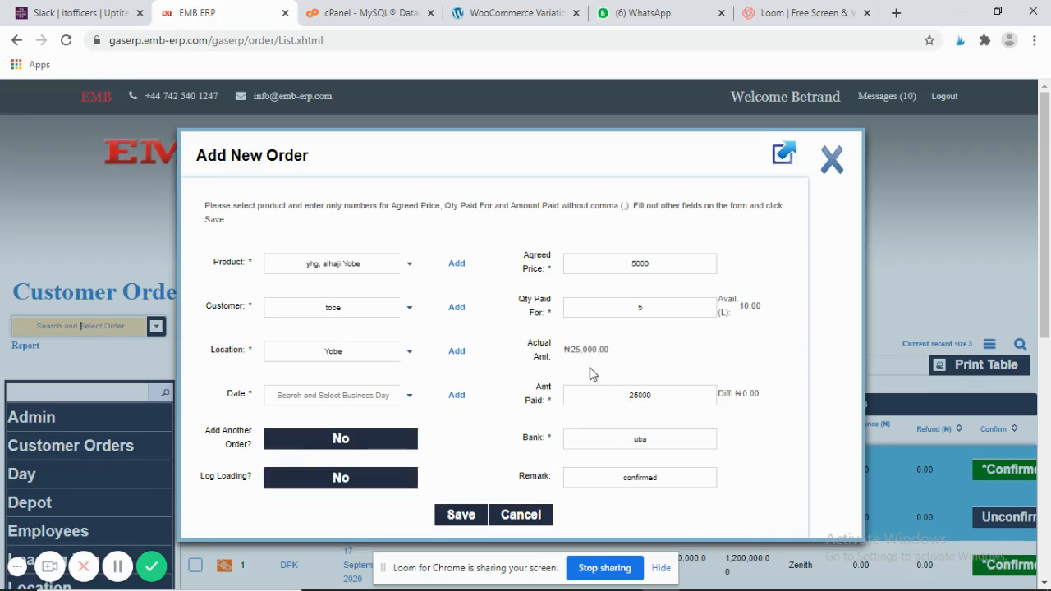
{"action": "left_click", "coordinate": [462, 516]}
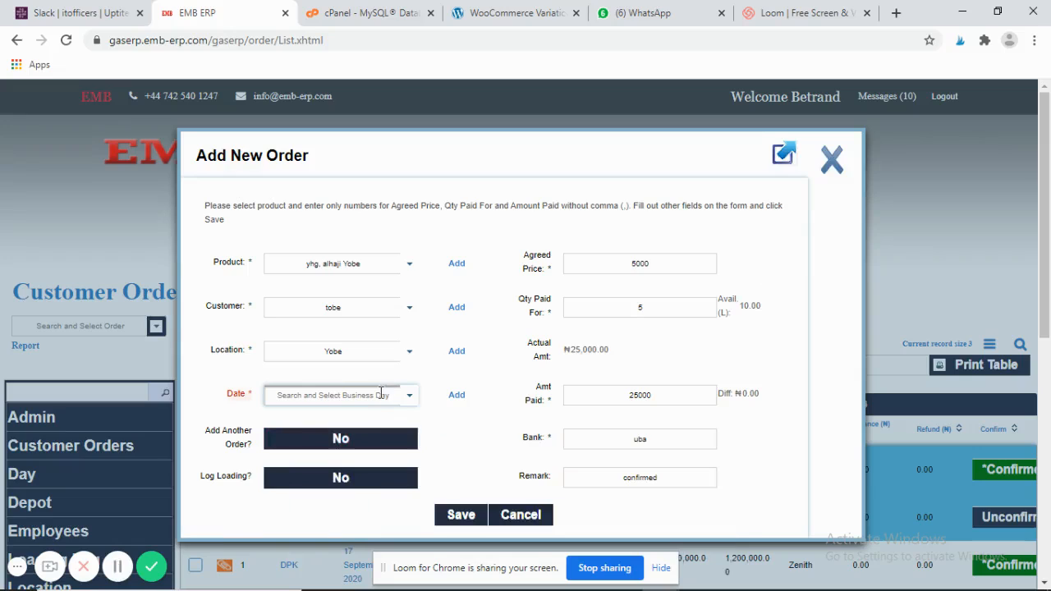
{"action": "left_click", "coordinate": [410, 396]}
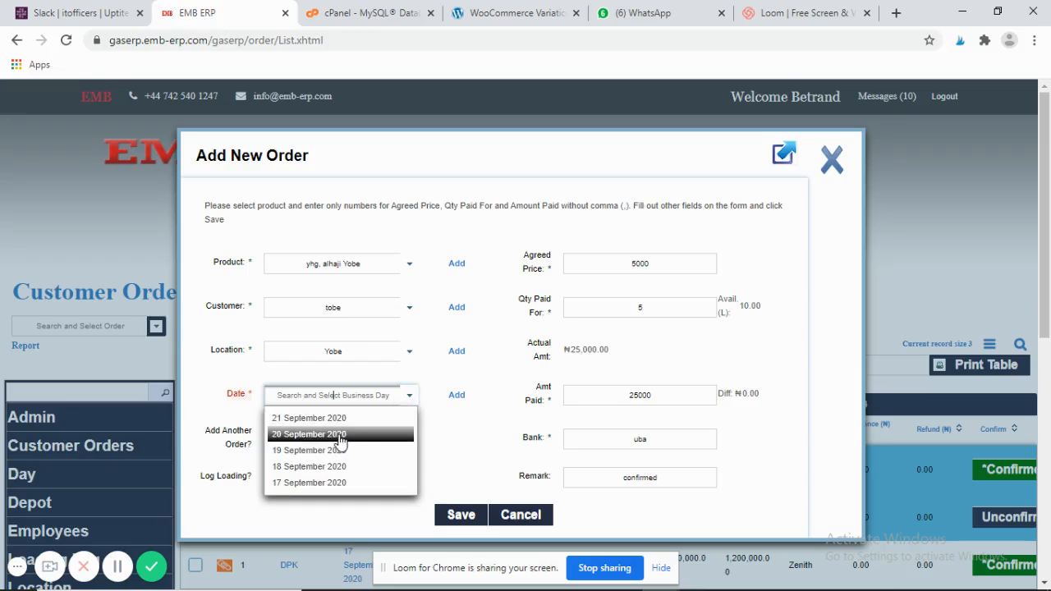
{"action": "left_click", "coordinate": [343, 436]}
{"action": "left_click", "coordinate": [510, 515]}
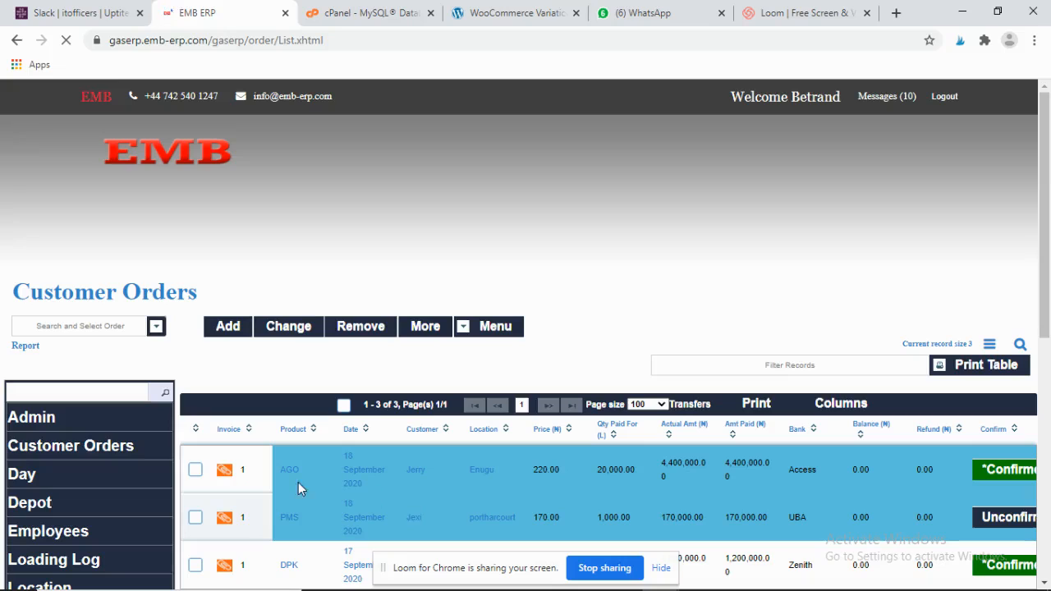
{"action": "left_click", "coordinate": [225, 479]}
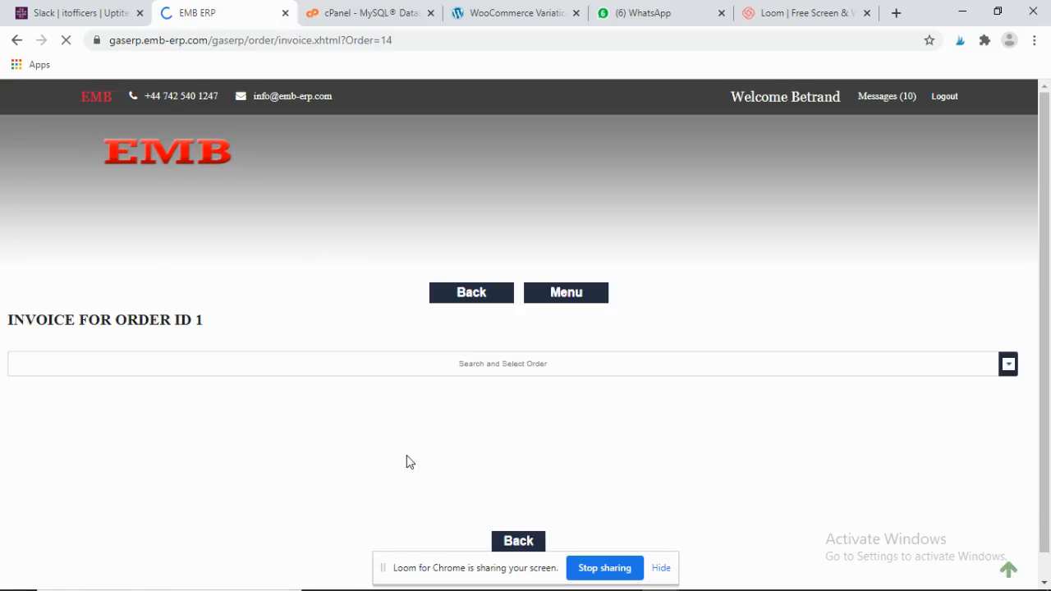
{"action": "left_click", "coordinate": [1012, 371]}
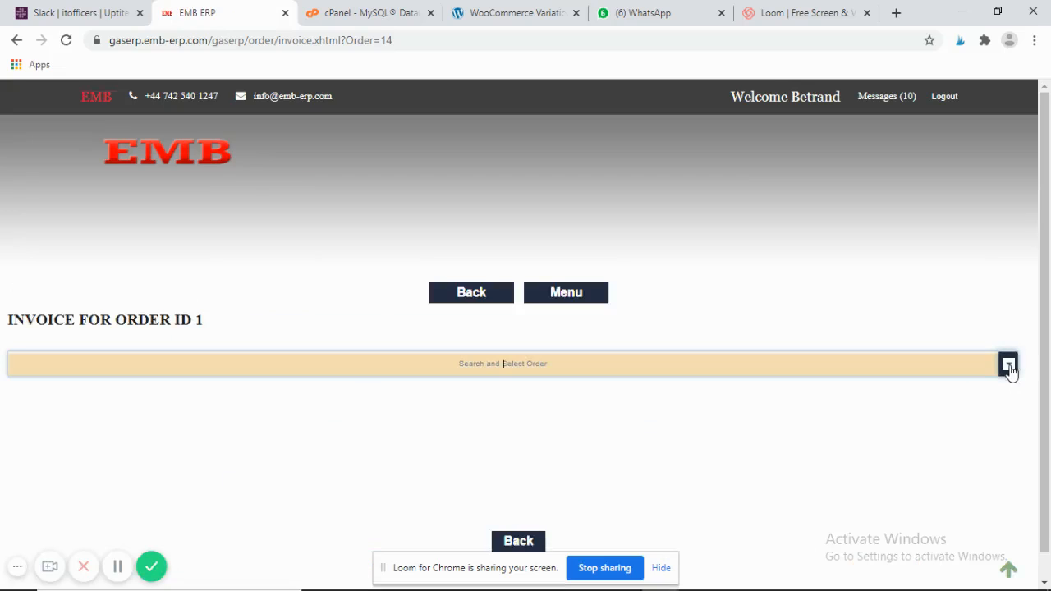
{"action": "left_click", "coordinate": [1012, 370]}
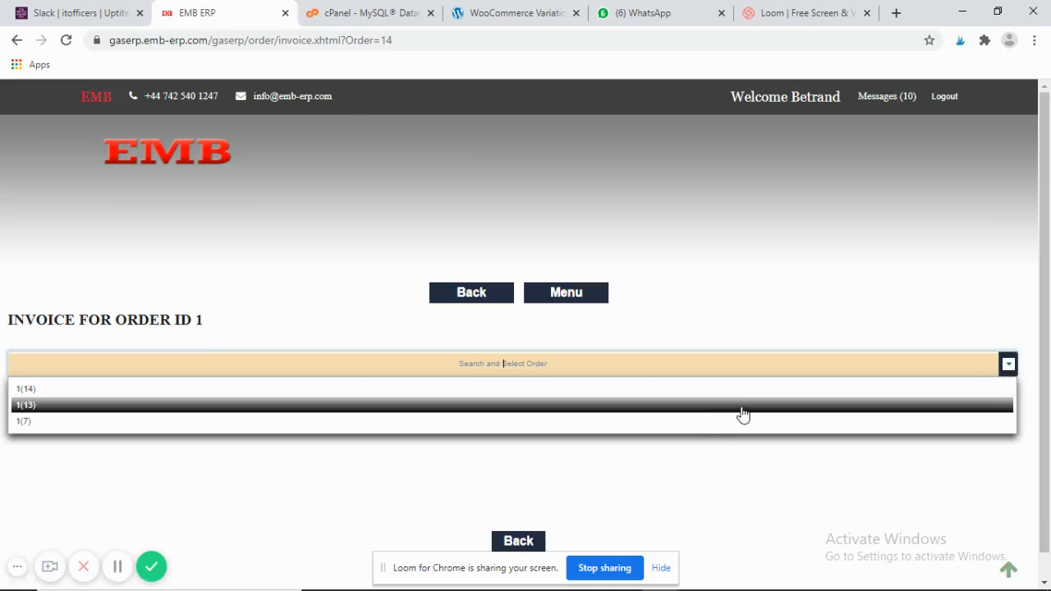
{"action": "left_click", "coordinate": [480, 296]}
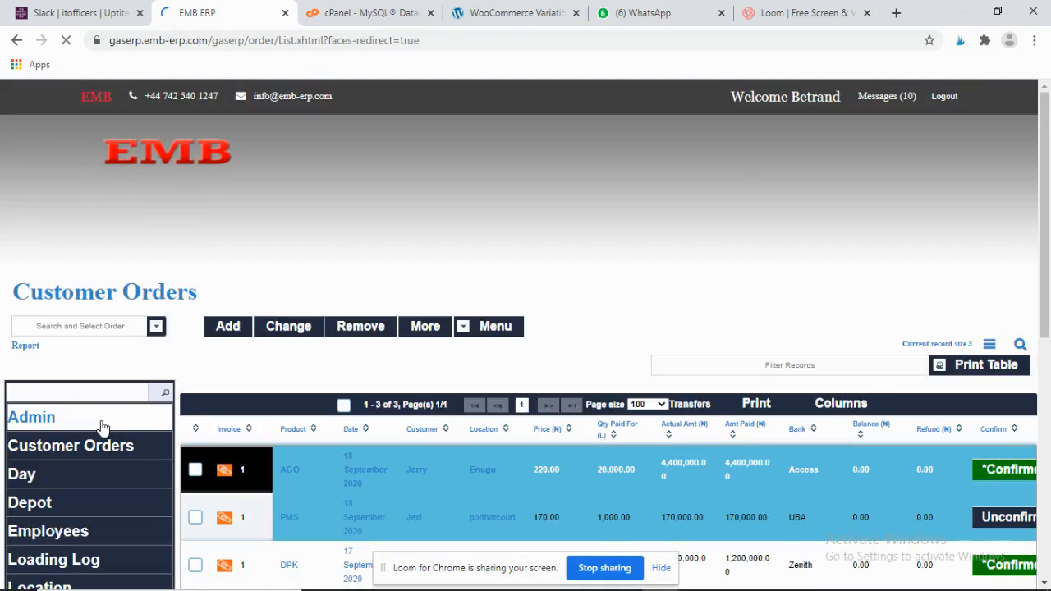
{"action": "scroll", "coordinate": [985, 514], "scroll_direction": "down", "scroll_amount": 5}
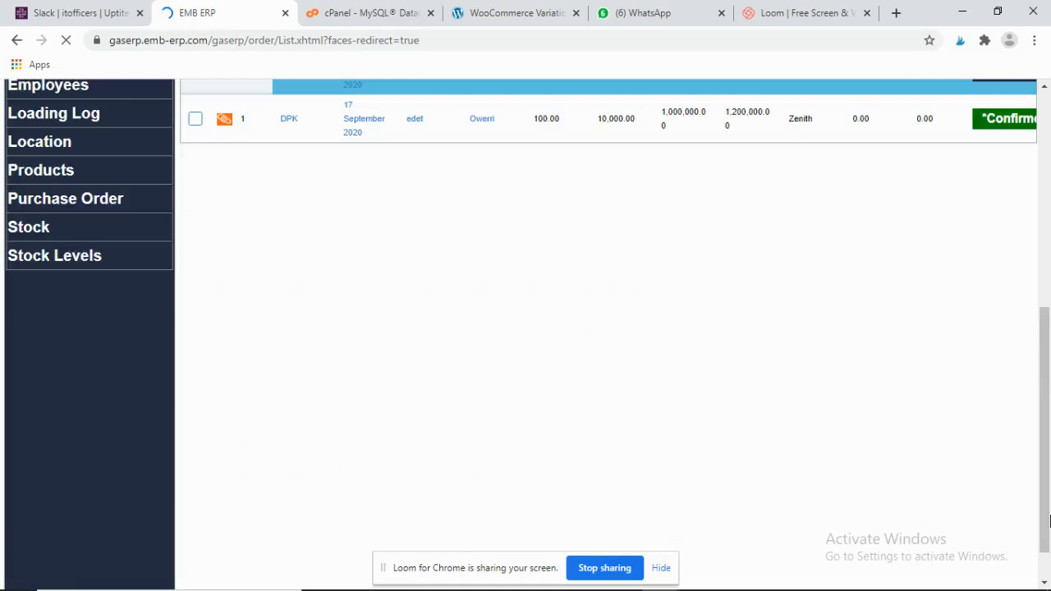